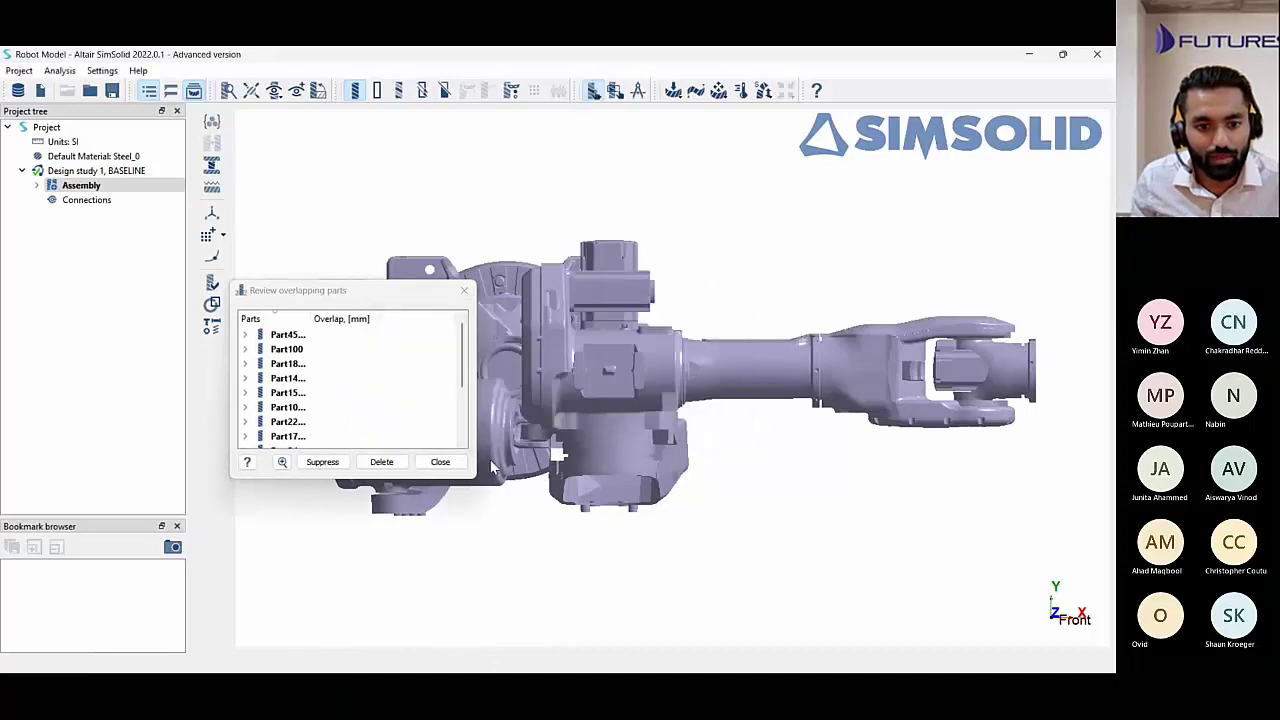
Close the overlapping parts review and dismiss the automatic connections setup without creating connections.
left_click(455, 466)
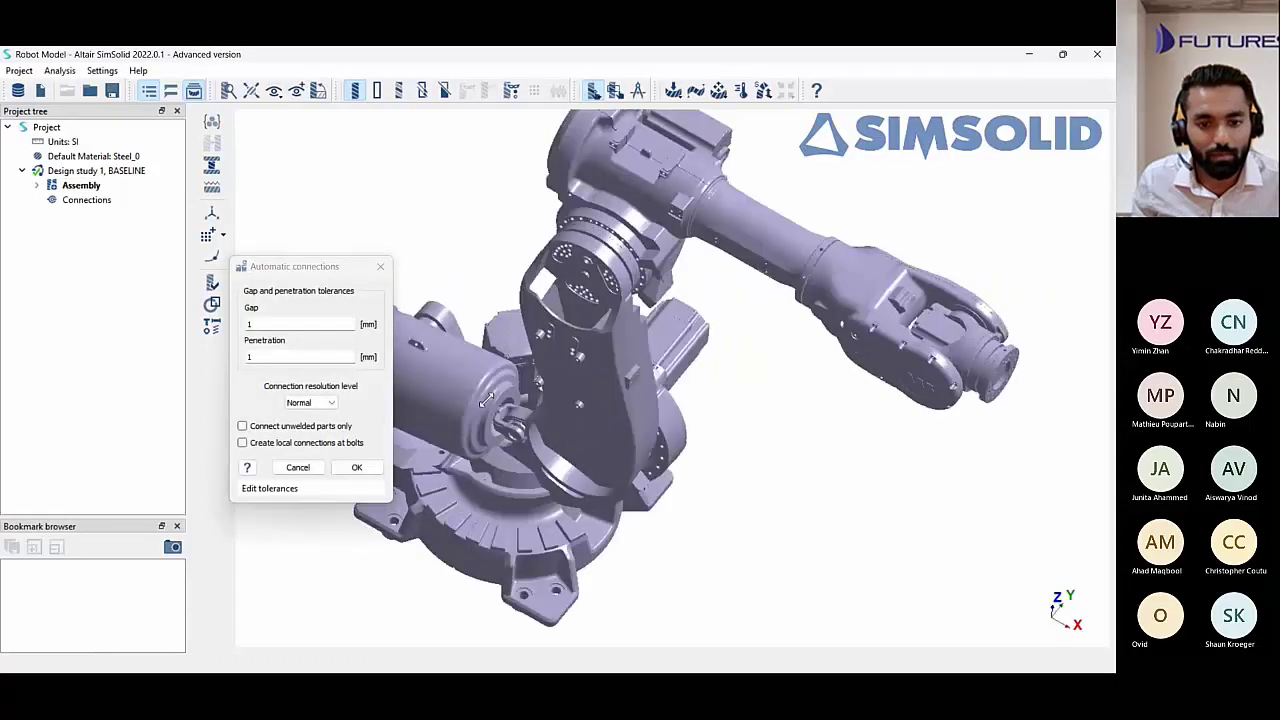
left_click(297, 467)
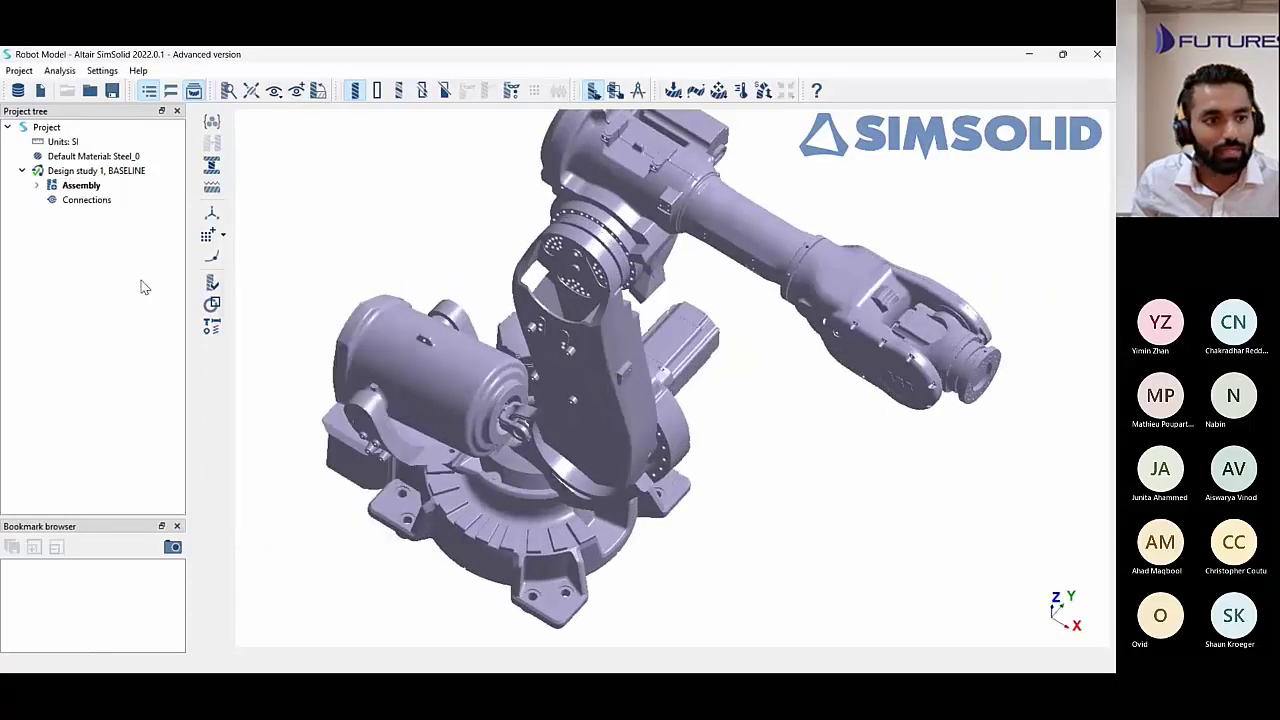
Expand the assembly and its first two folders to examine the parts they contain.
left_click(36, 186)
left_click(51, 199)
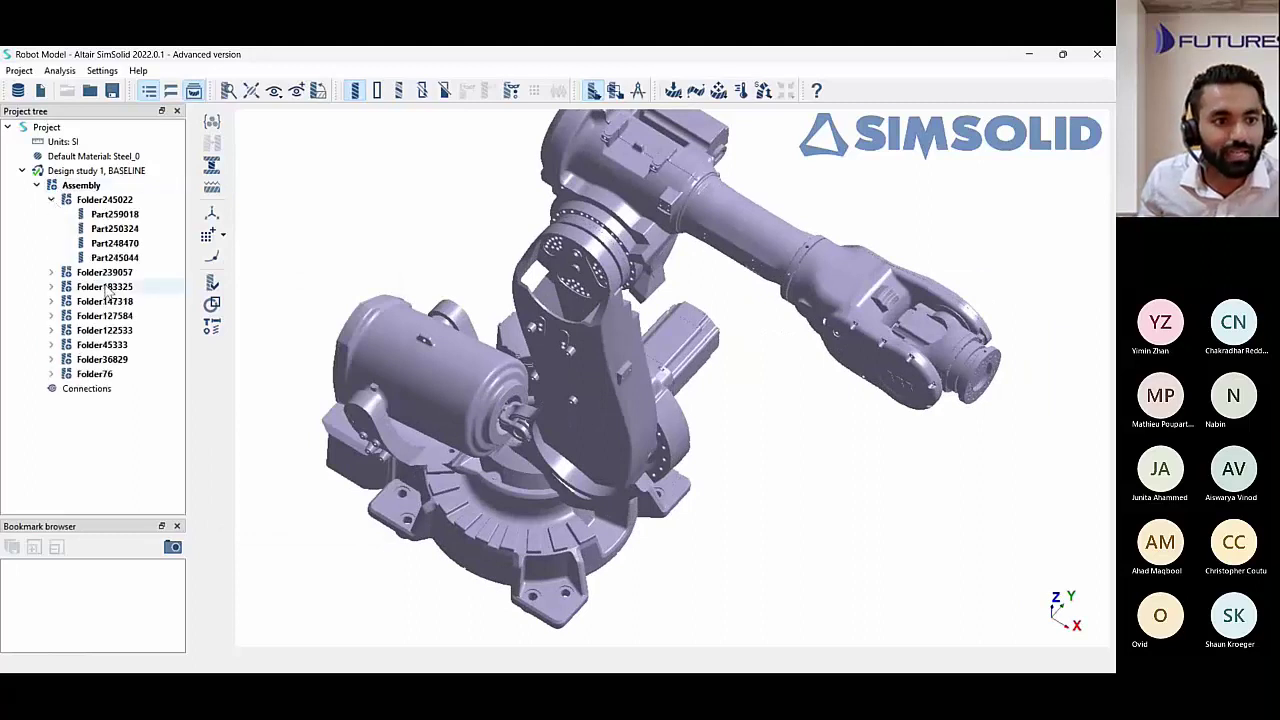
left_click(51, 272)
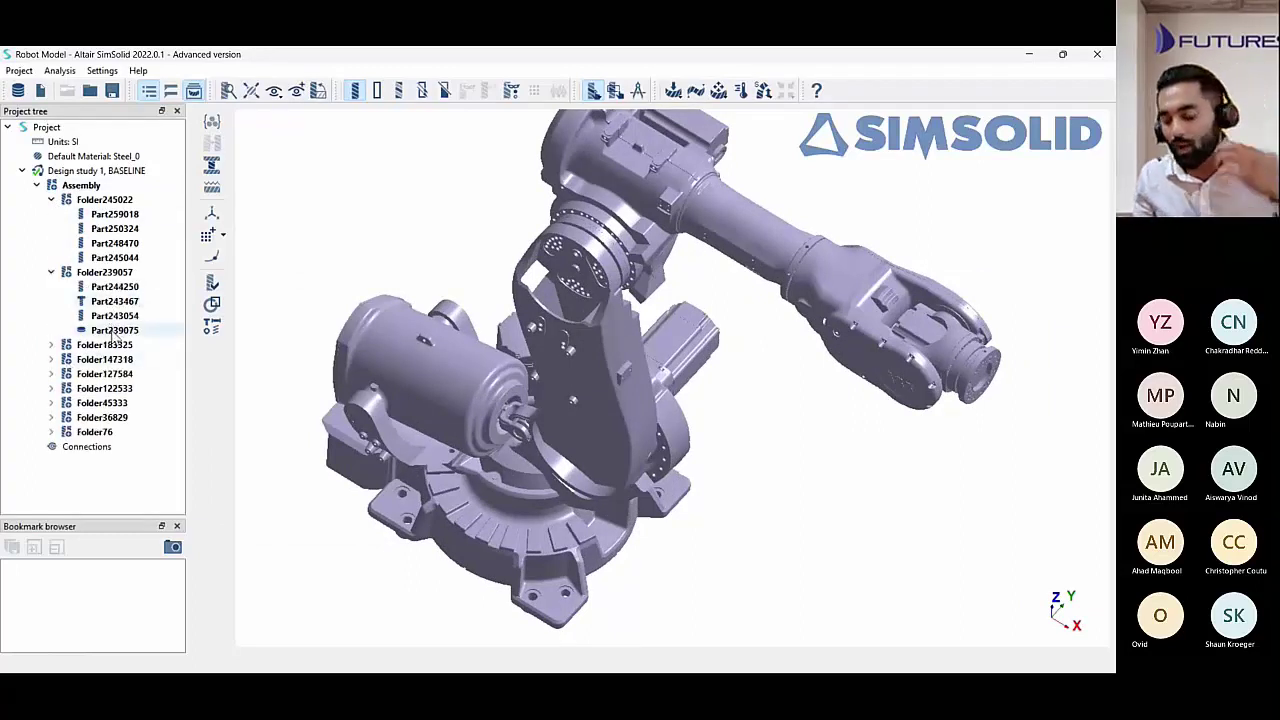
right_click_drag(786, 406, 789, 389)
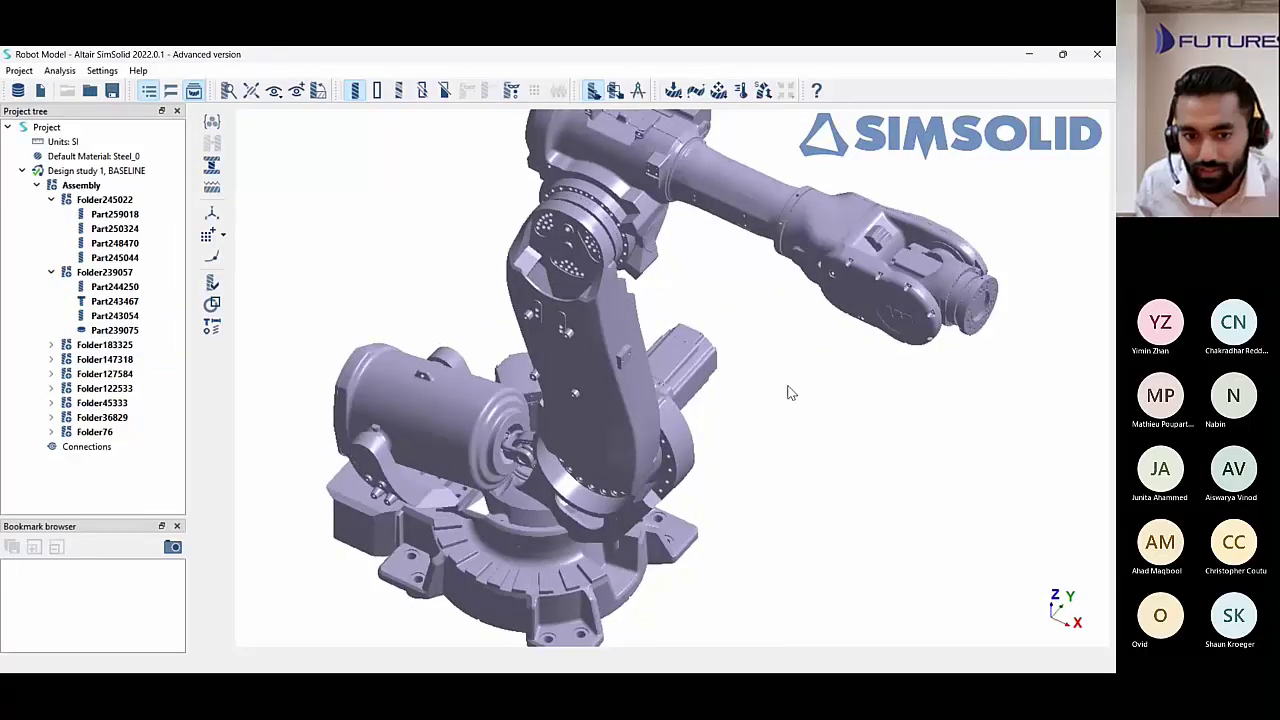
right_click_drag(778, 437, 786, 490)
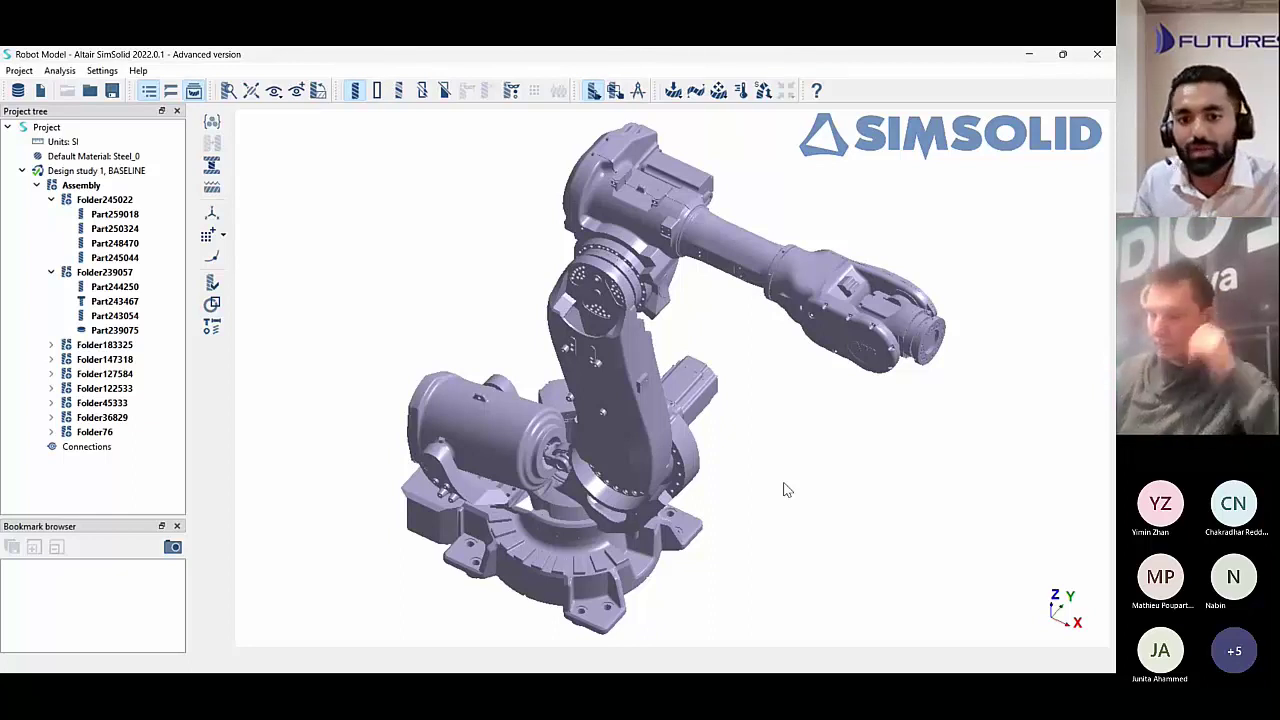
Apply the generic Aluminum material to all parts of the assembly and collapse the assembly branch.
left_click(90, 172)
left_click(85, 186)
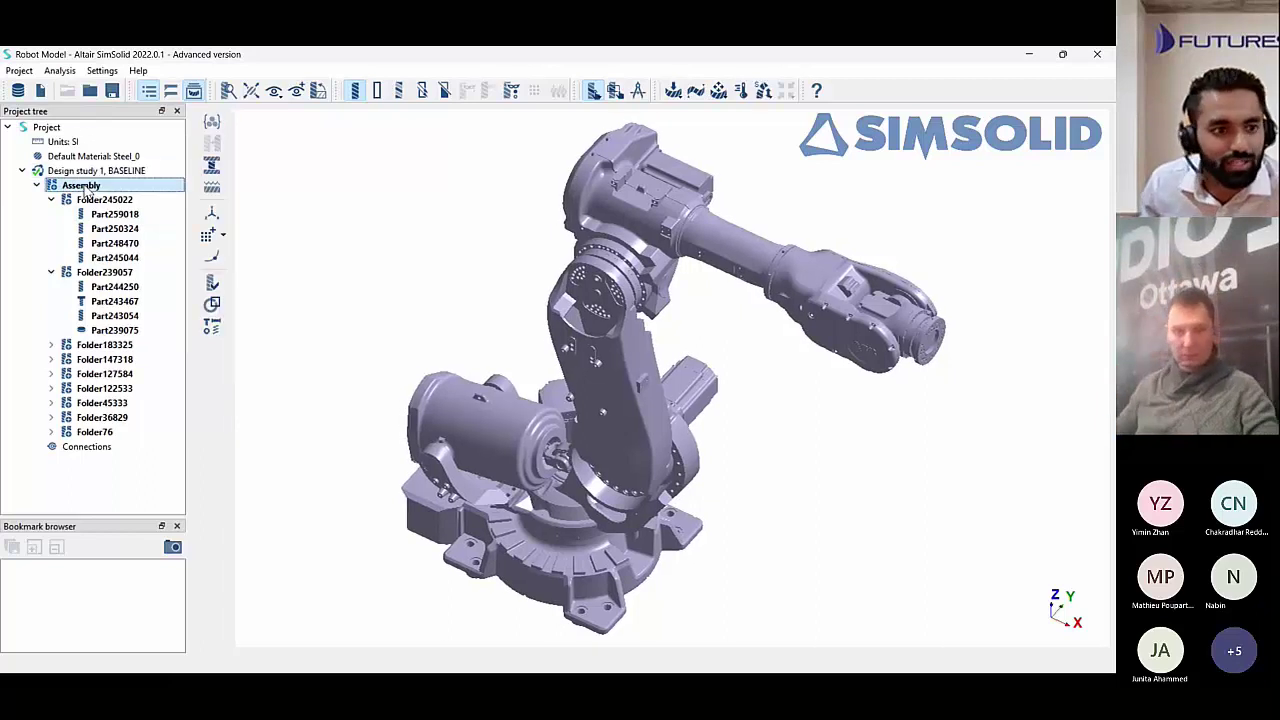
left_click(212, 121)
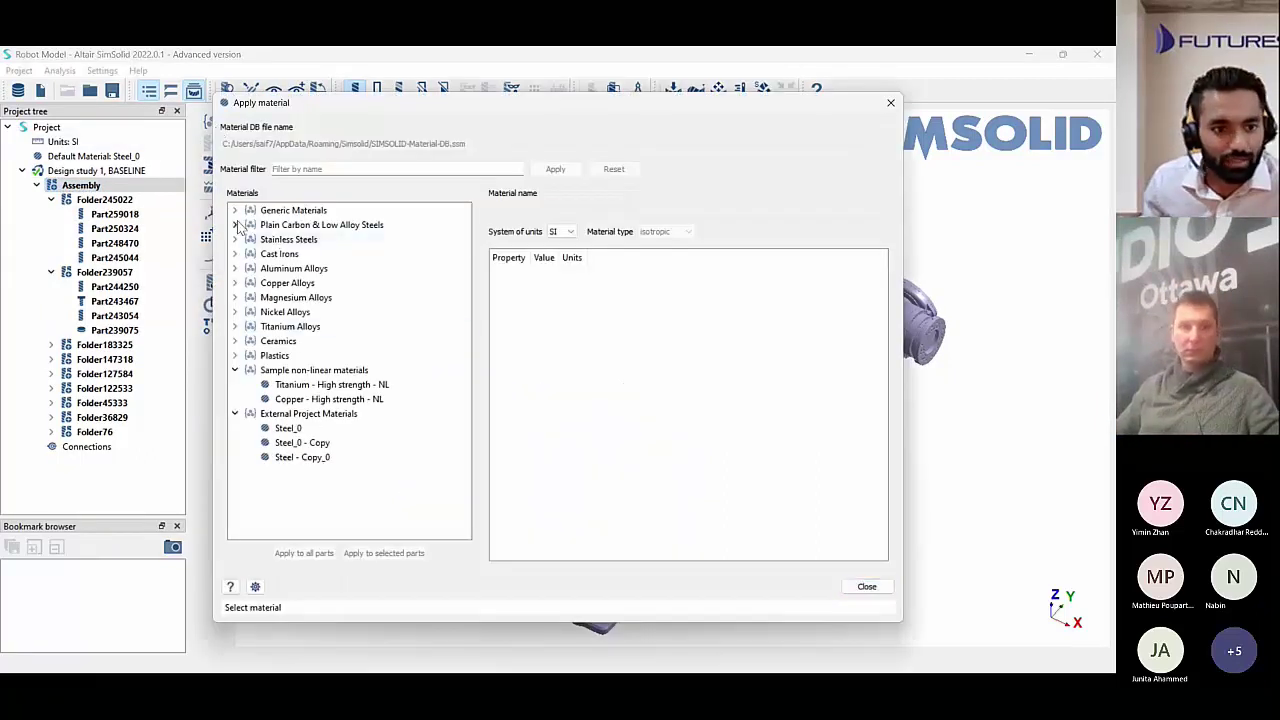
left_click(234, 210)
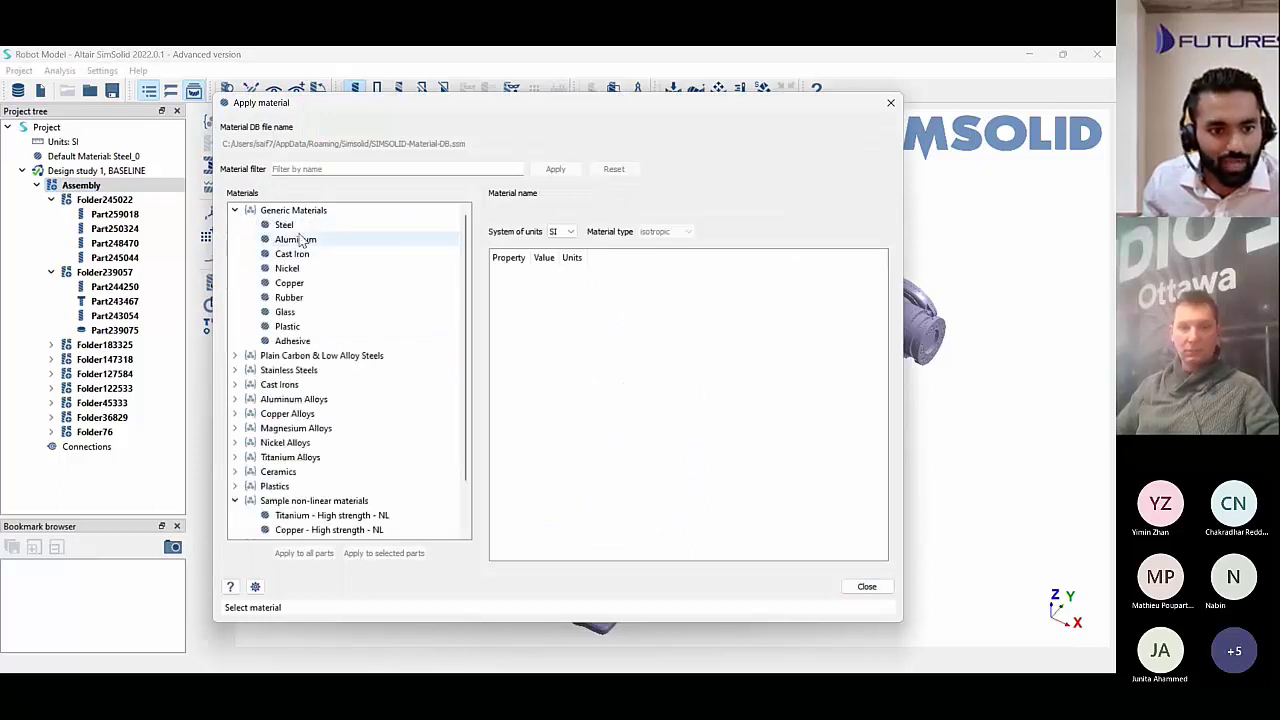
left_click(298, 240)
left_click(304, 555)
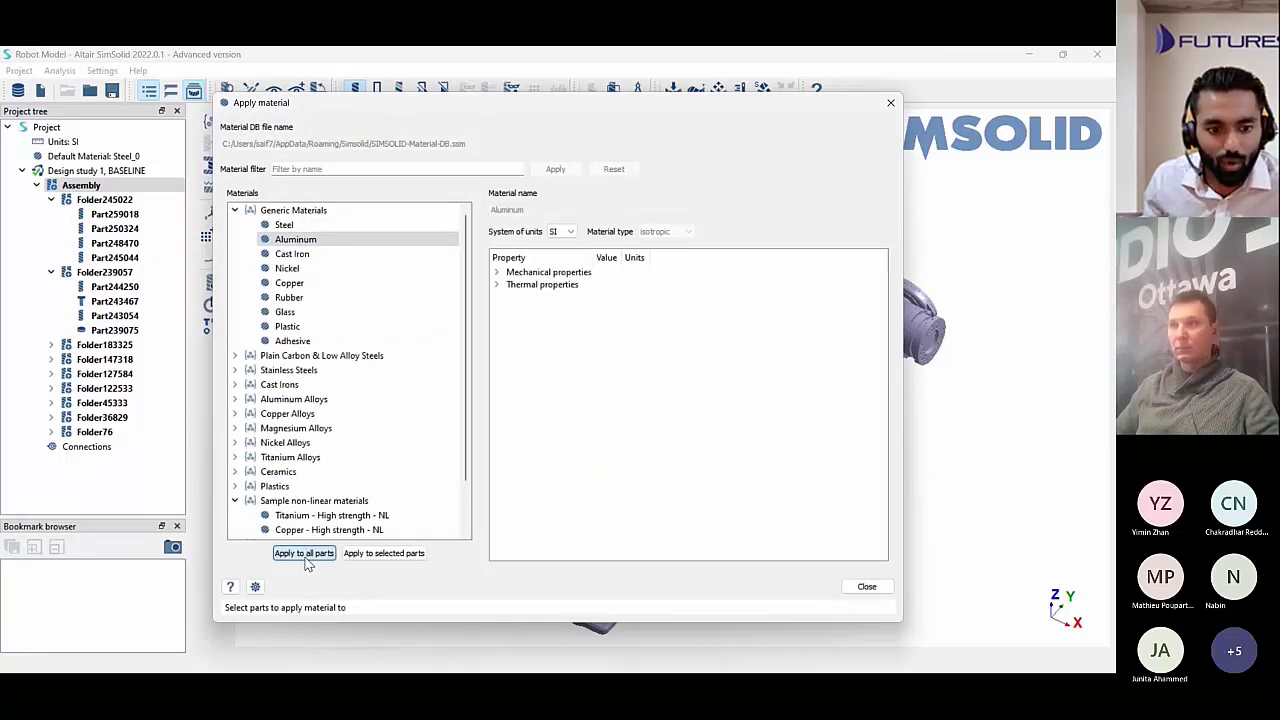
left_click(866, 586)
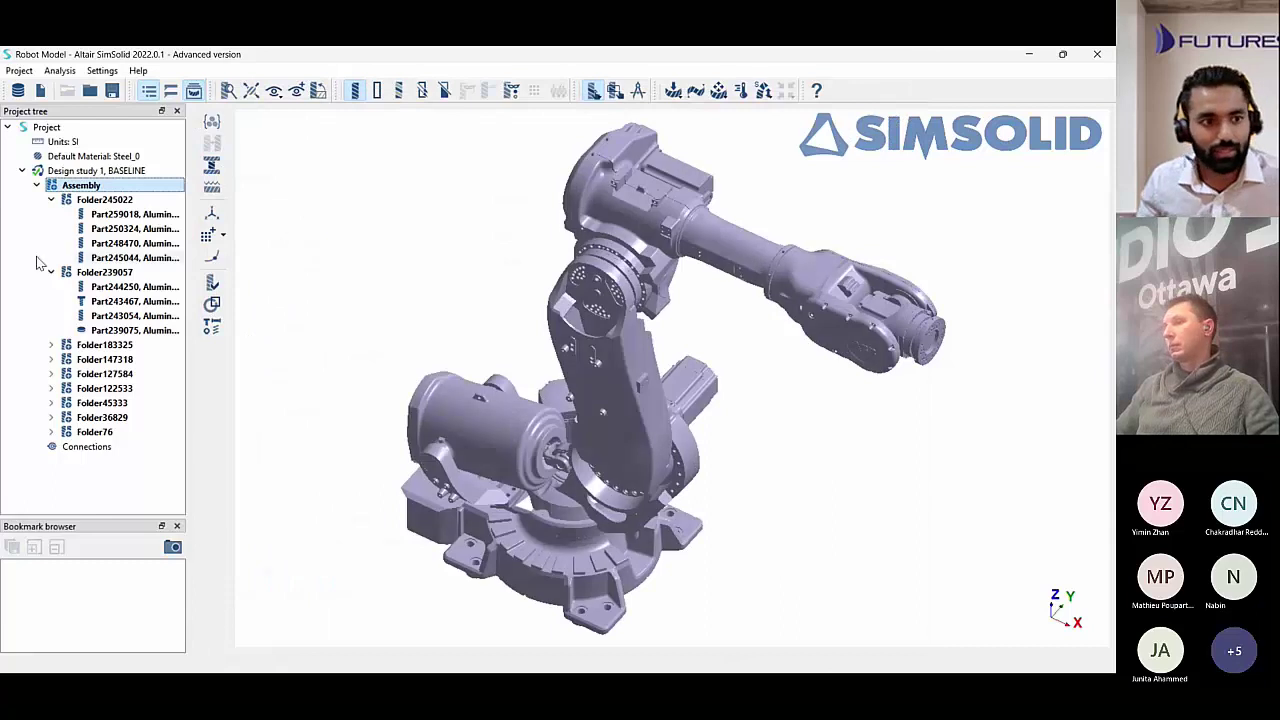
left_click(37, 185)
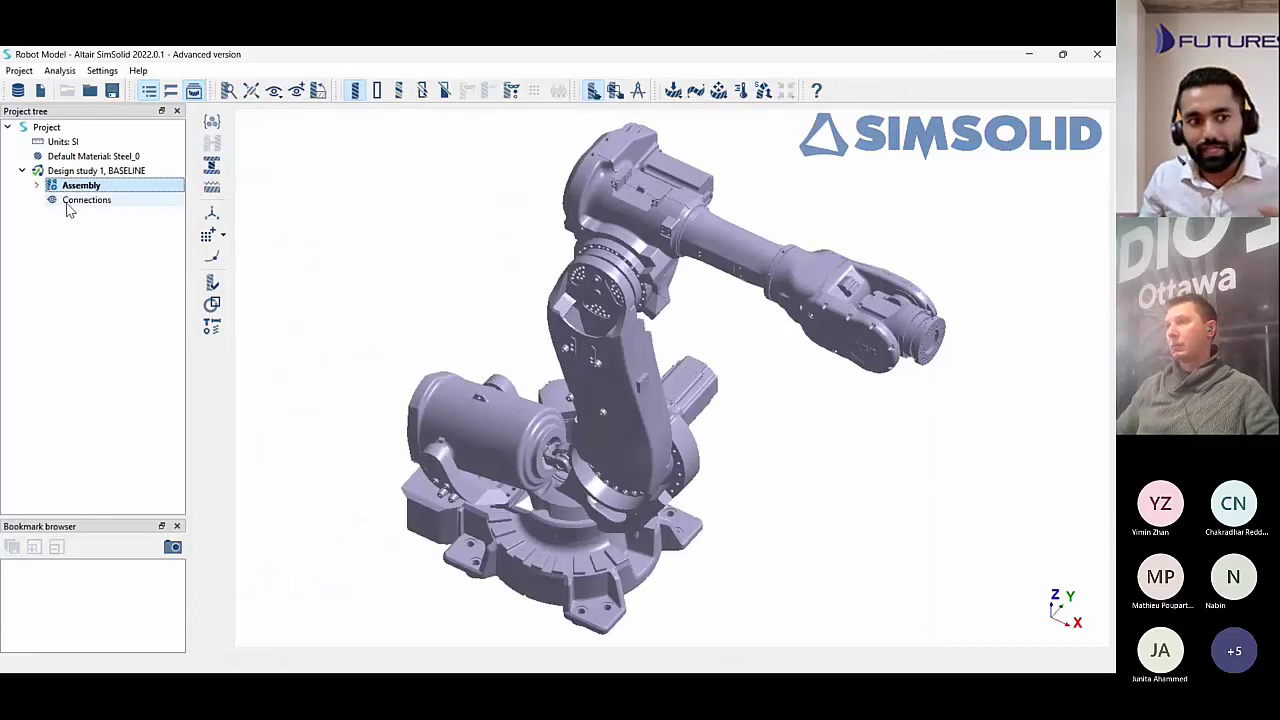
Review the assembly info for its mass properties and part, bolt and sheet counts.
left_click(69, 205)
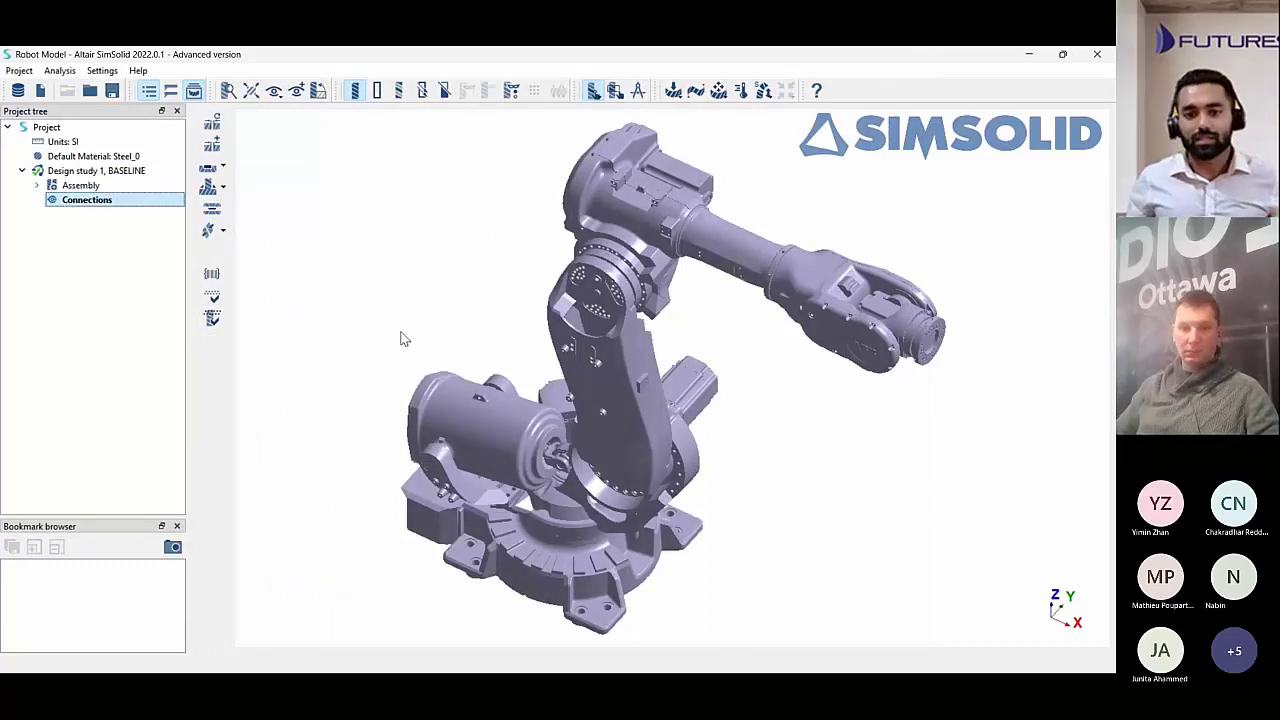
right_click_drag(403, 339, 860, 466)
right_click(77, 185)
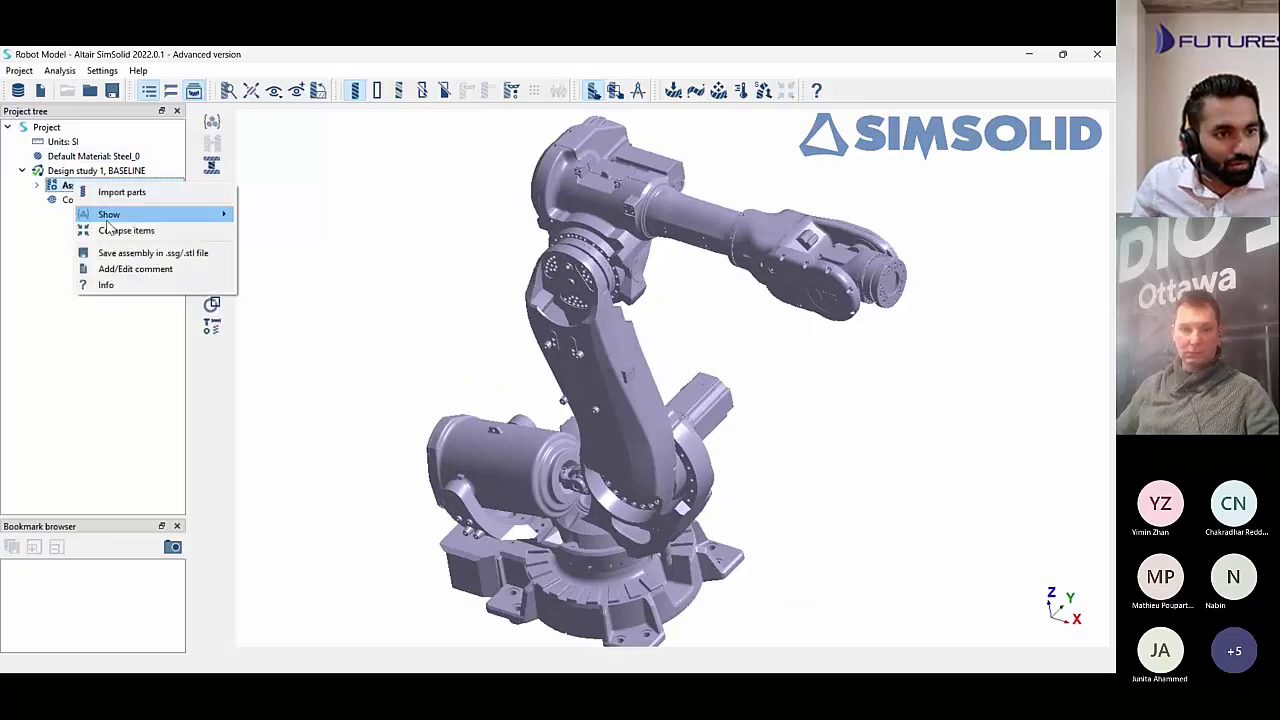
left_click(122, 285)
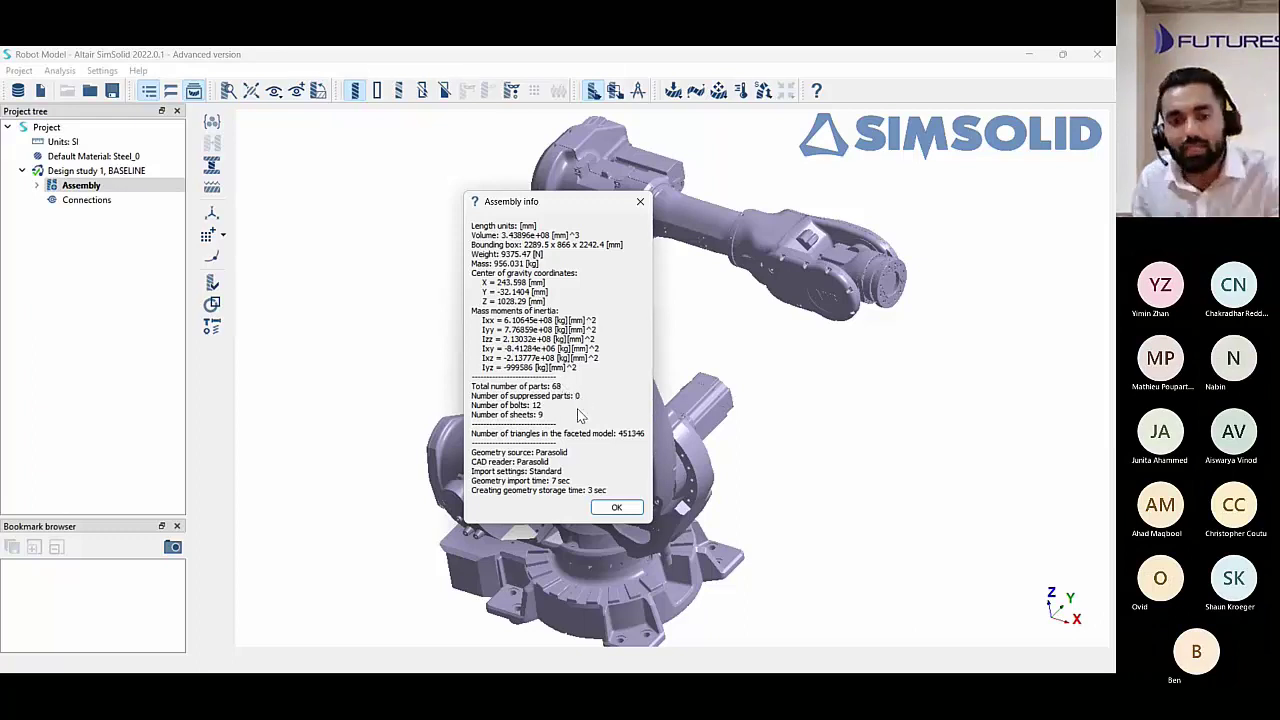
left_click(617, 508)
Create automatic connections with a 10 mm gap, 1 mm penetration tolerance and normal resolution.
left_click(86, 200)
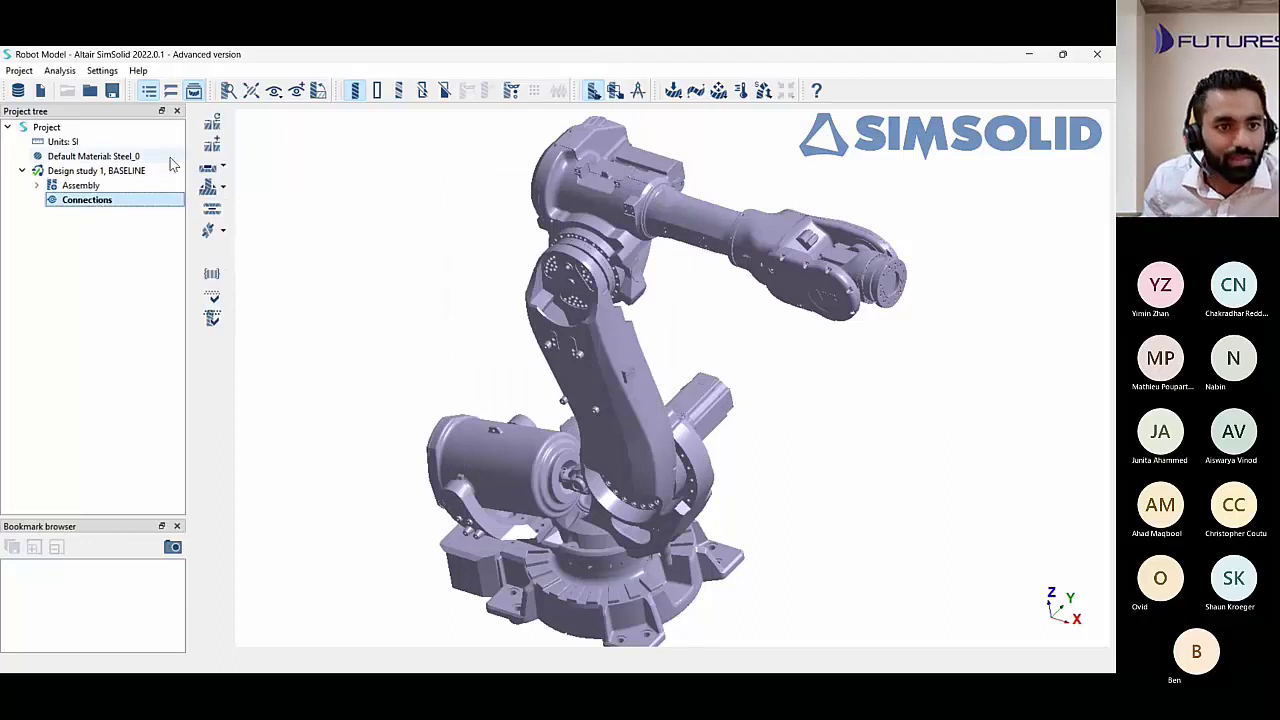
left_click(214, 125)
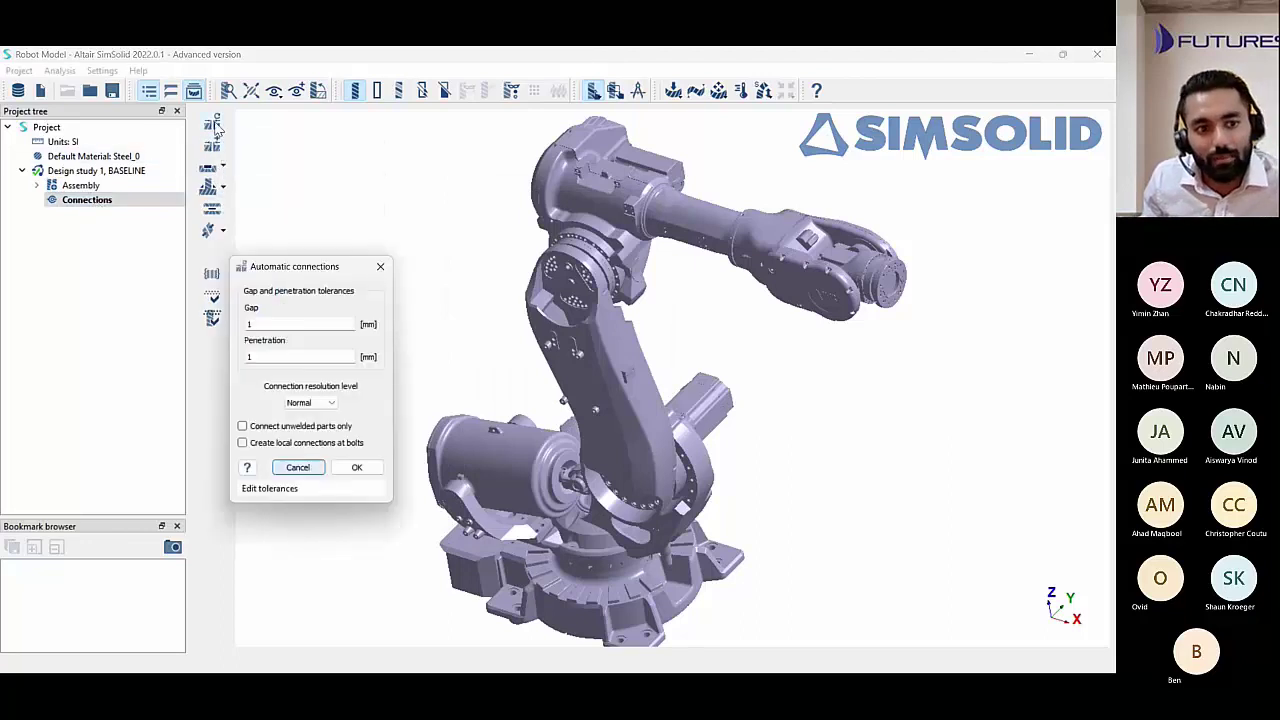
left_click(274, 325)
type("0")
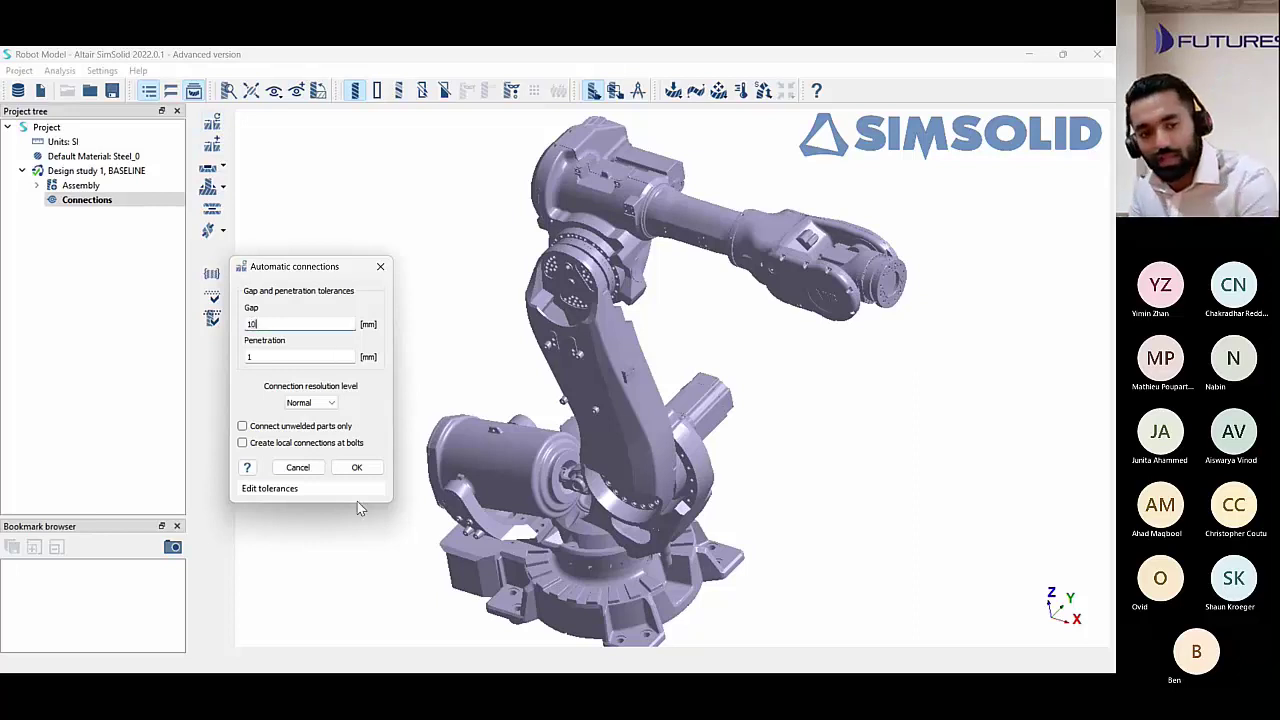
left_click(358, 469)
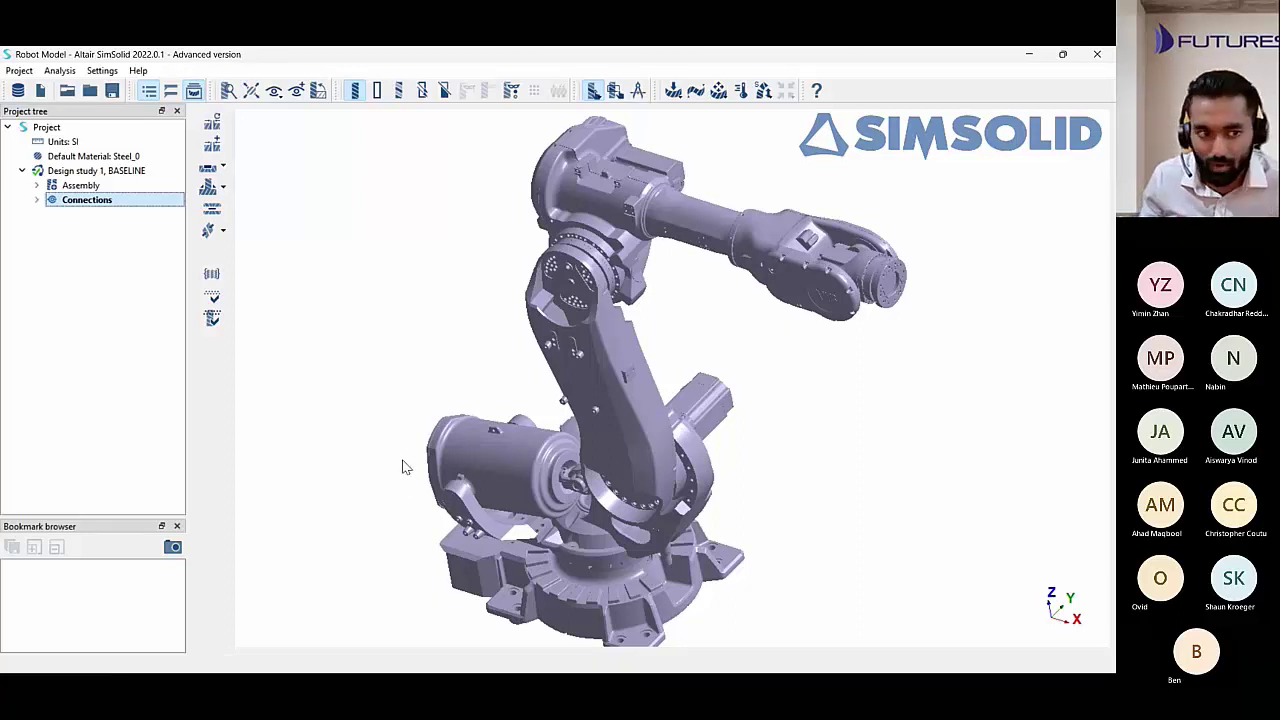
Examine the fastener and regular connections, inspecting the settings of fastener Connection 6 without changing them.
left_click_drag(402, 467, 406, 449)
left_click(36, 200)
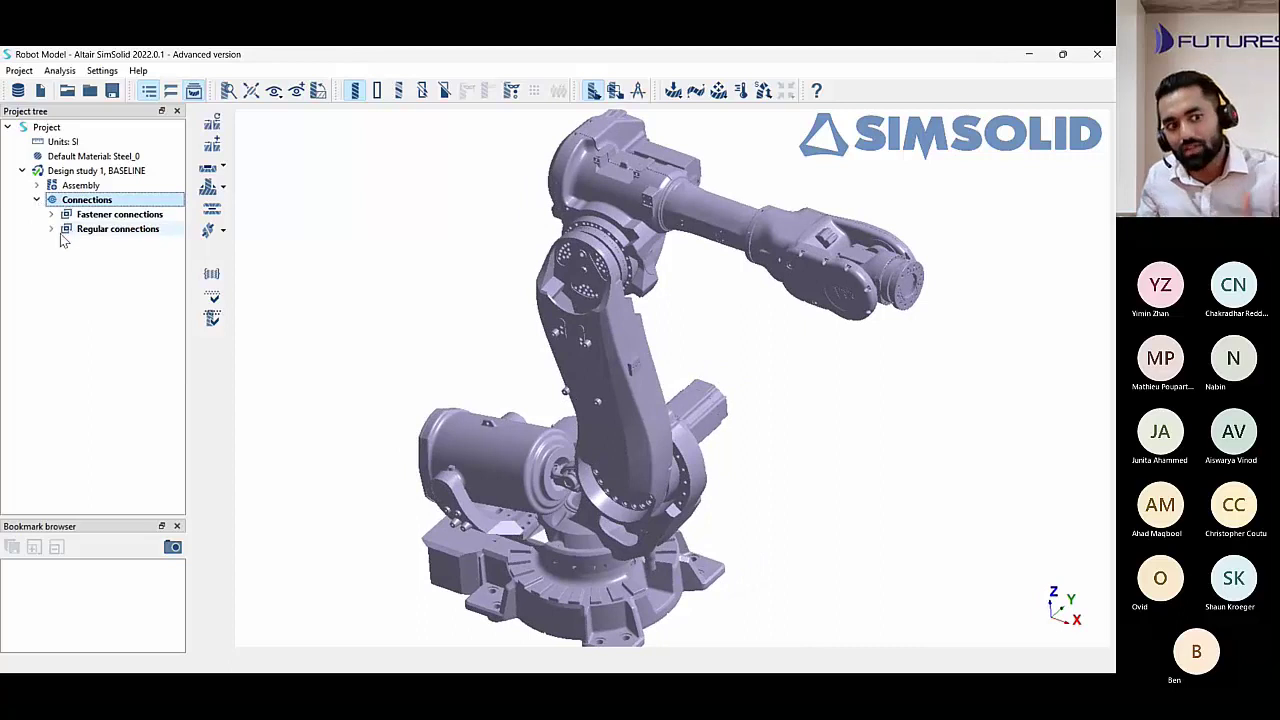
left_click(51, 229)
left_click(51, 214)
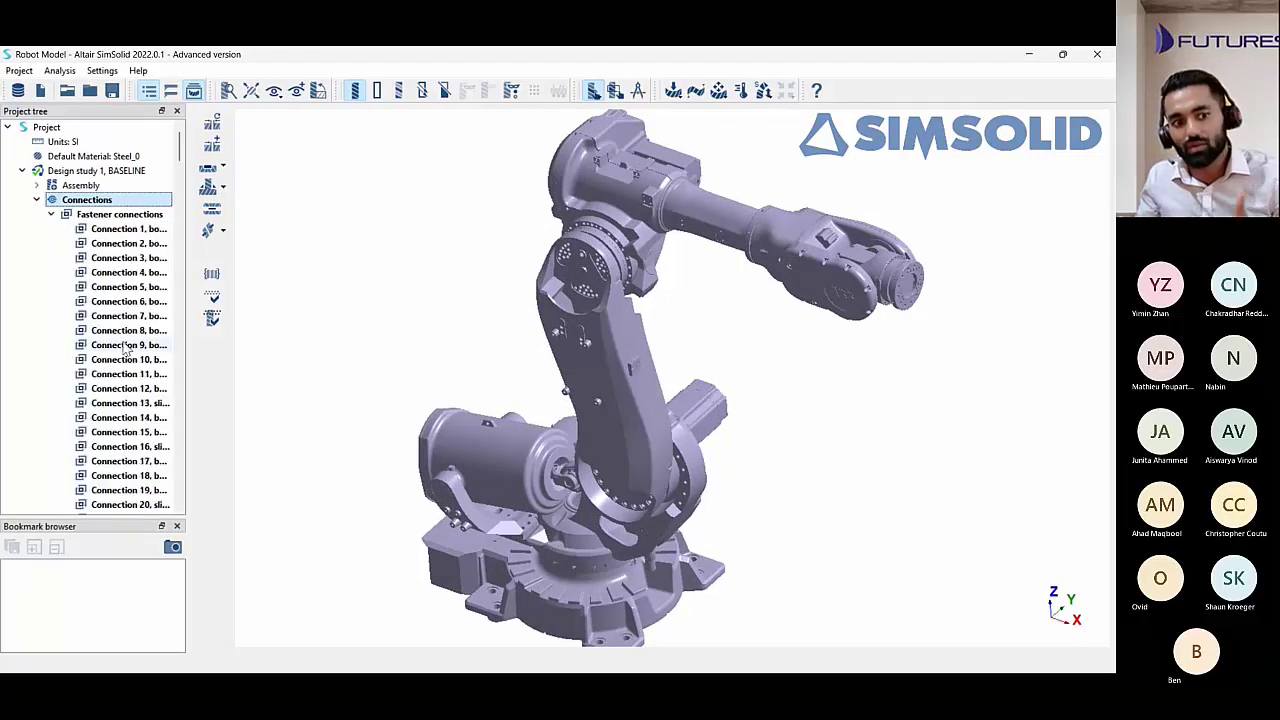
double_click(118, 302)
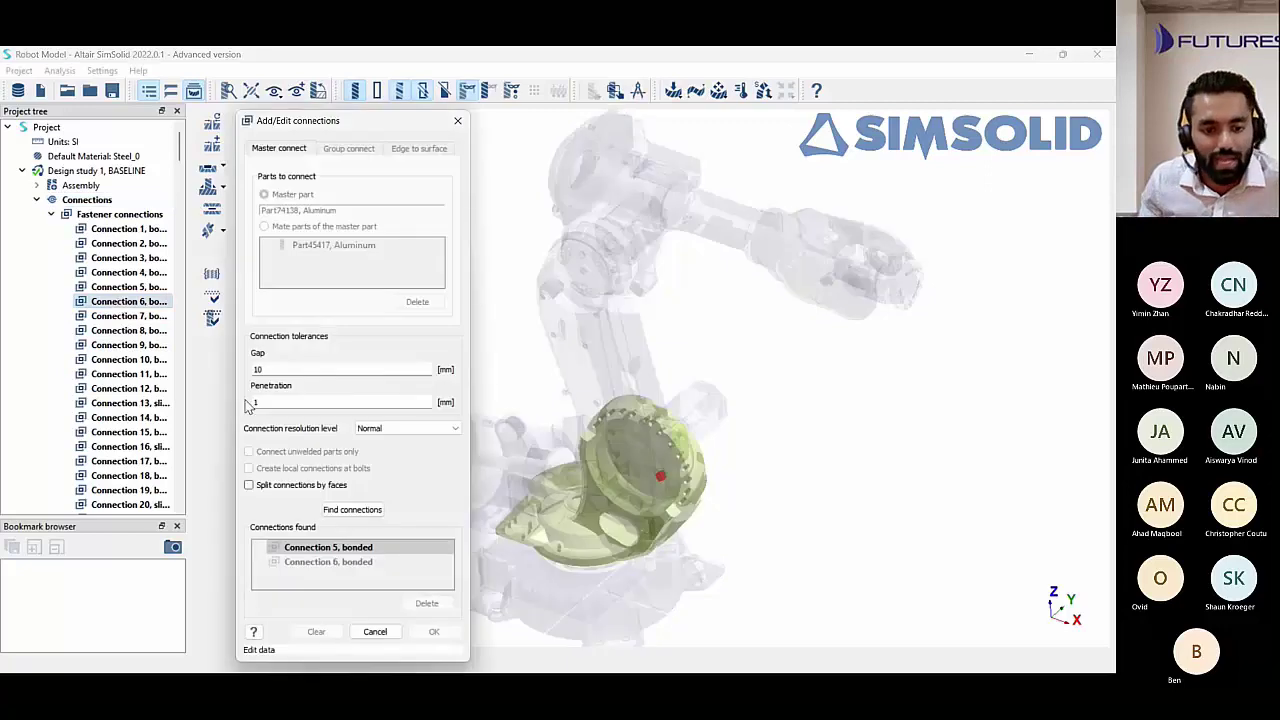
left_click(375, 632)
left_click(52, 215)
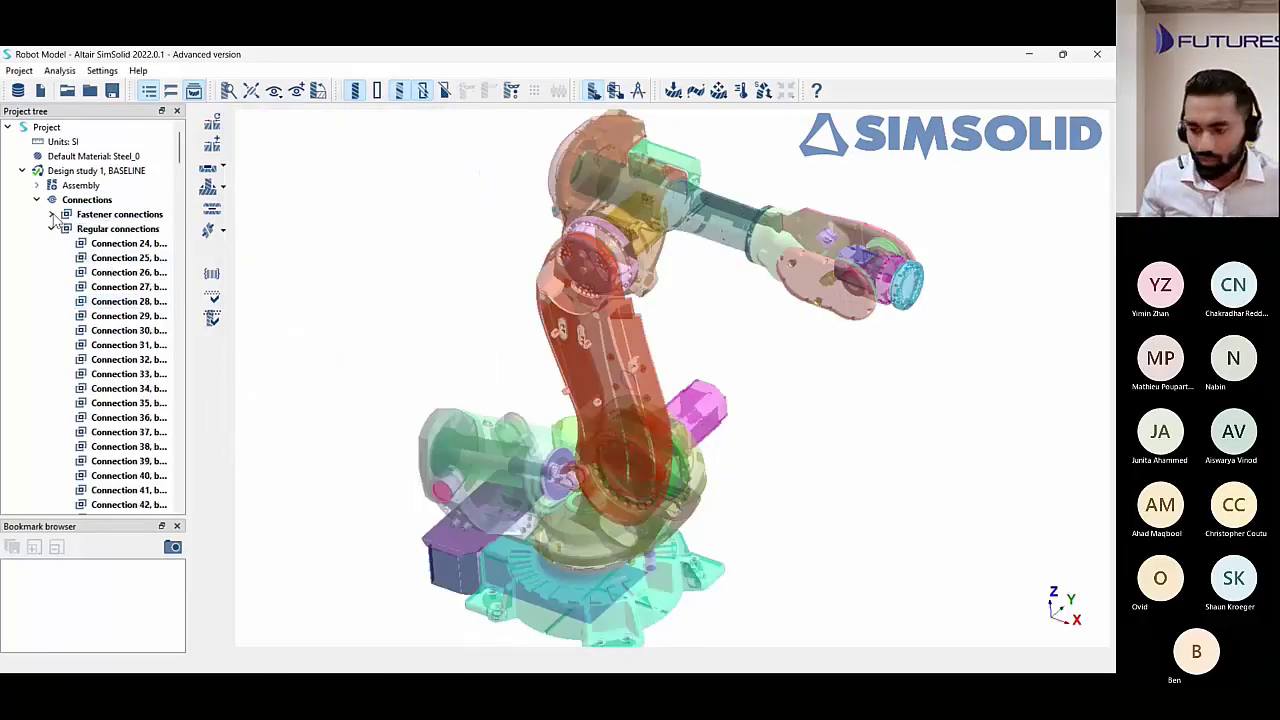
left_click(52, 229)
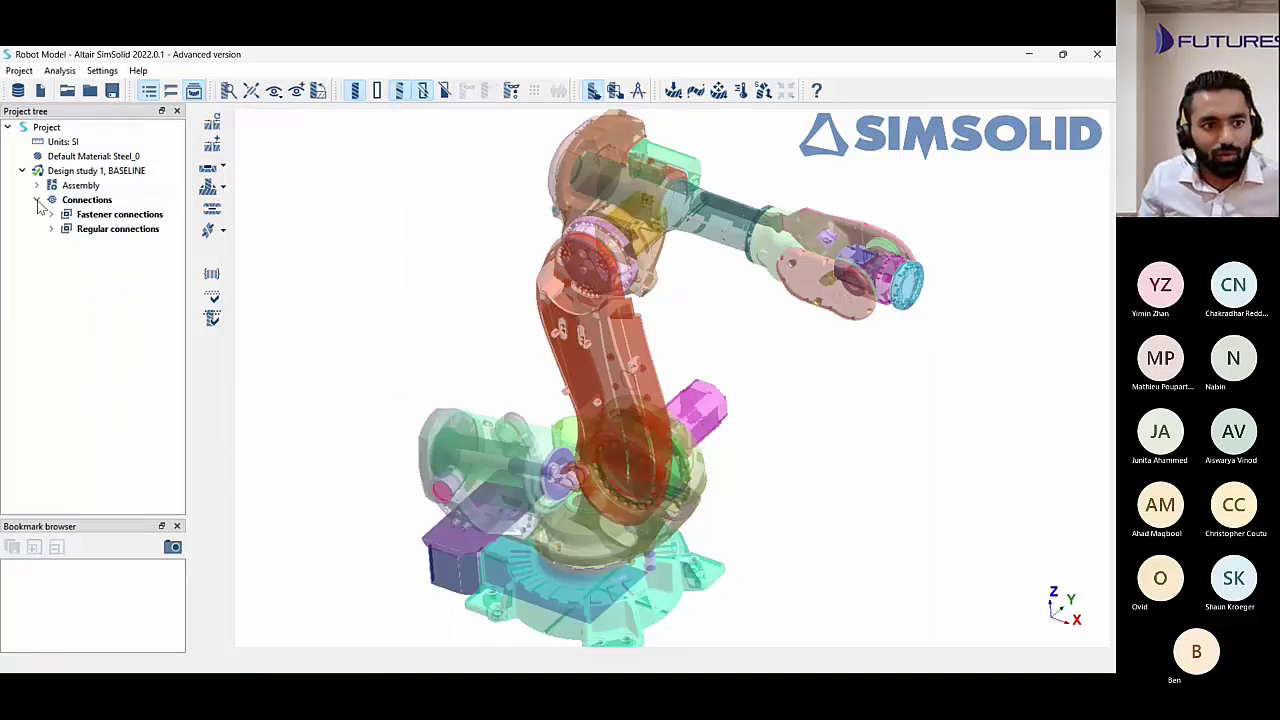
left_click(68, 202)
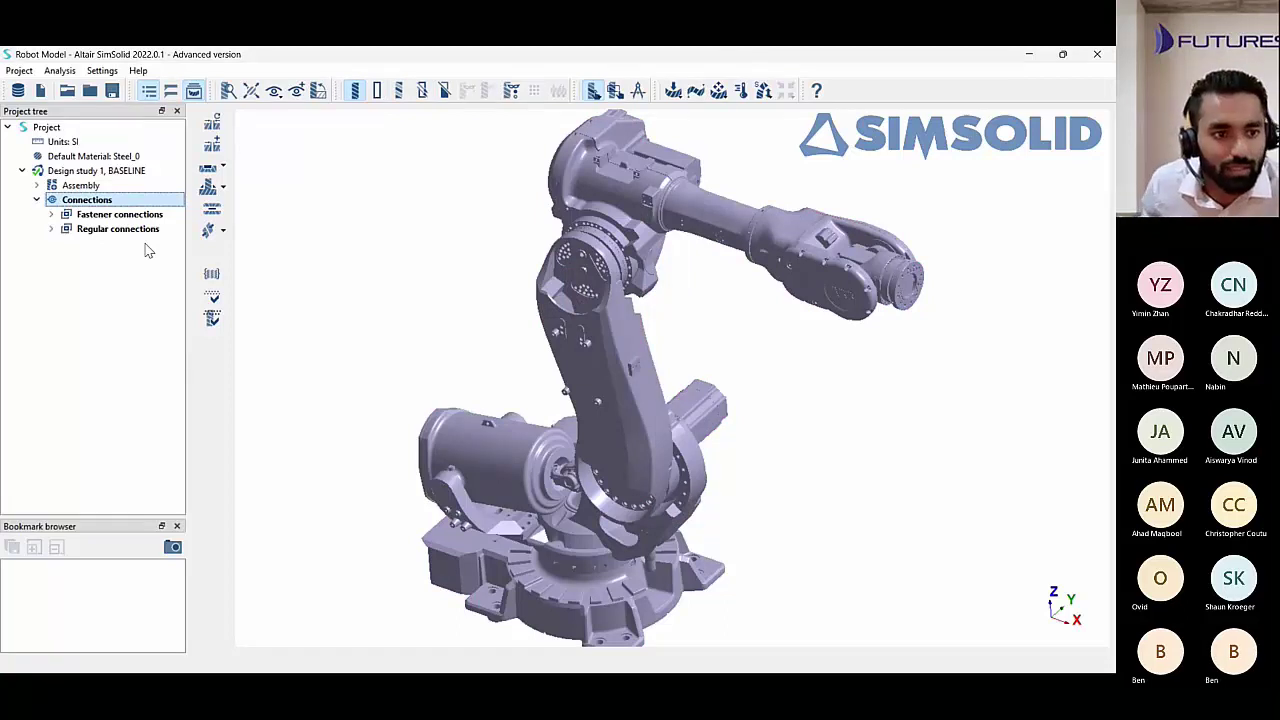
Add a modal analysis to the design study with 9 modes to find.
left_click(695, 91)
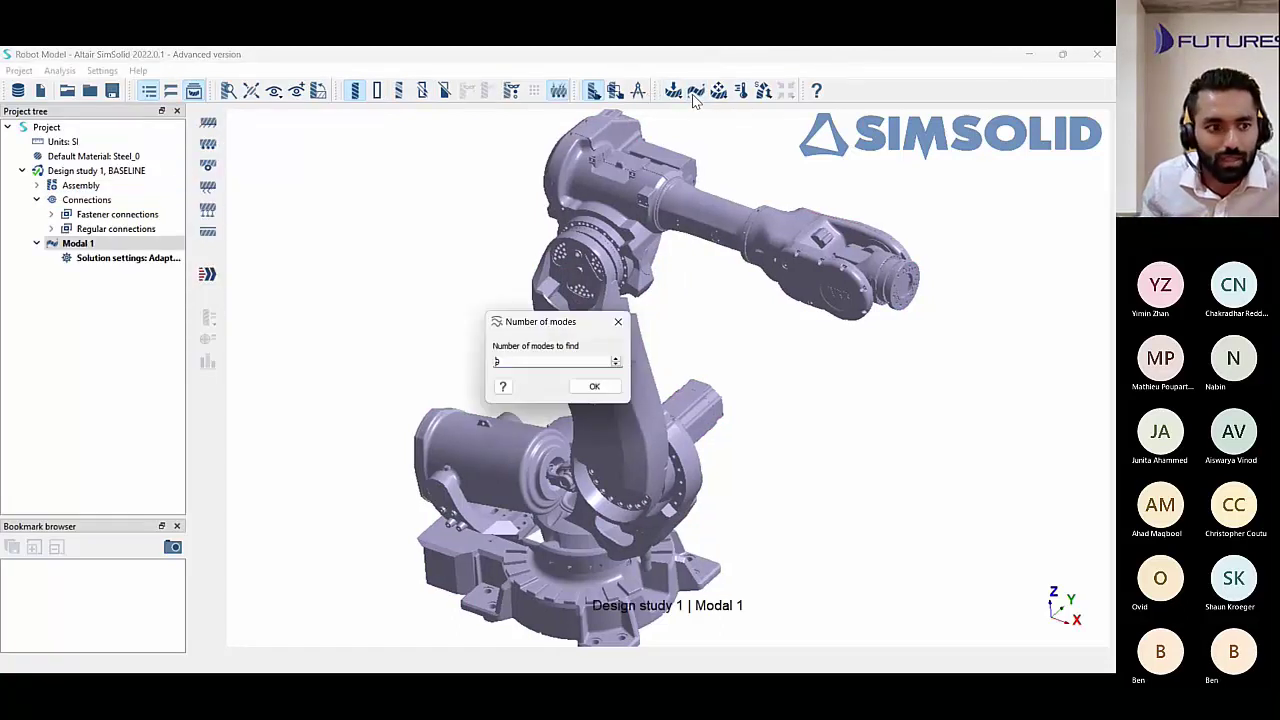
left_click(592, 390)
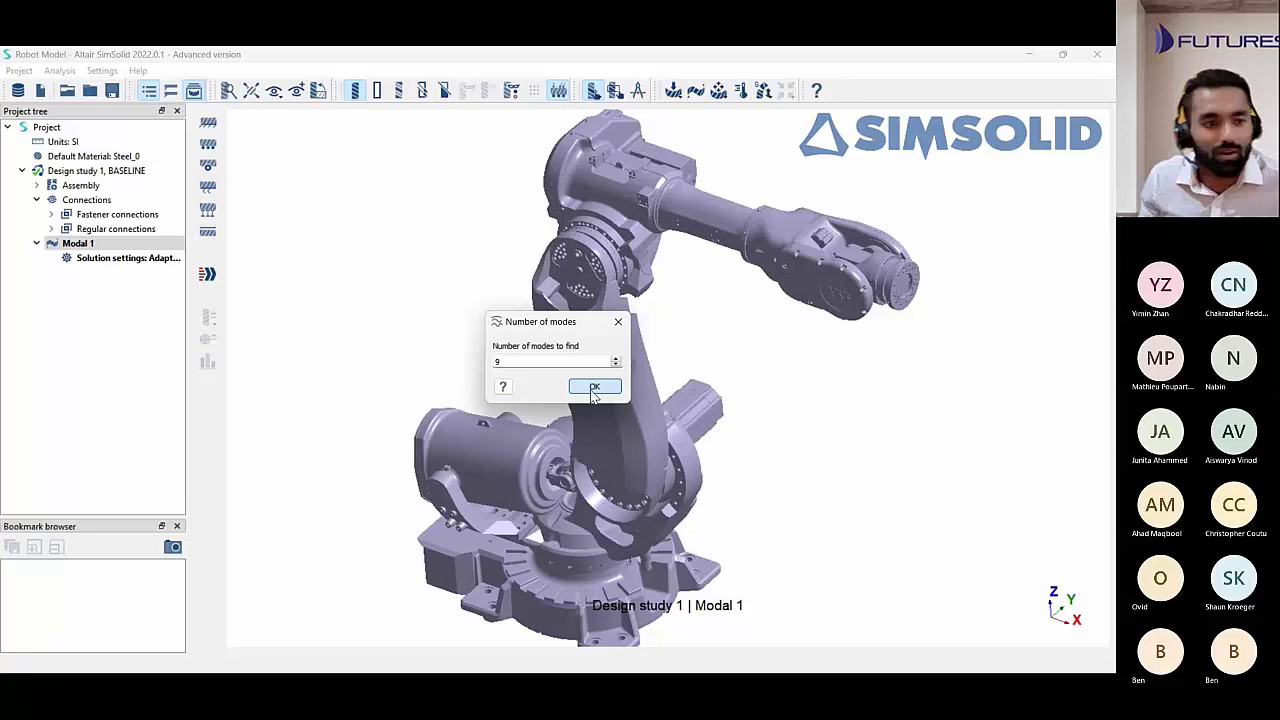
Apply an immovable constraint to the large flat face on the underside of the robot base.
left_click(208, 122)
middle_click_drag(527, 373, 537, 485)
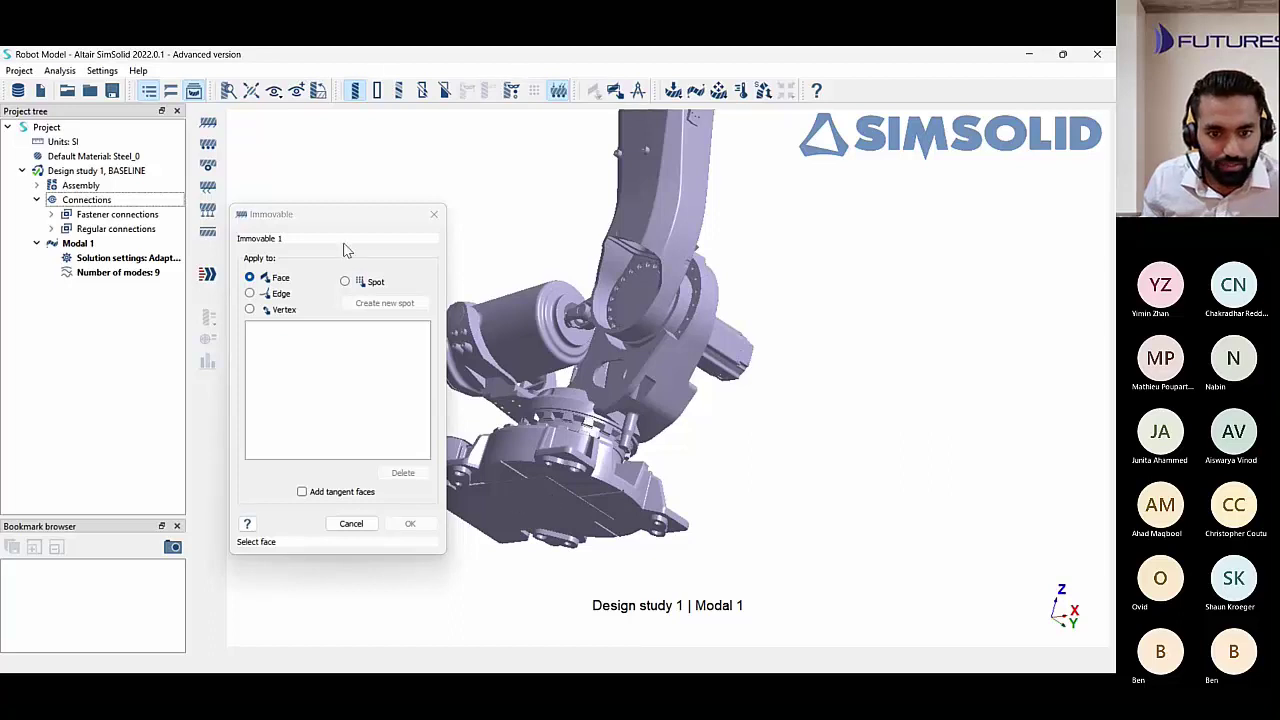
left_click_drag(329, 214, 207, 161)
middle_click_drag(527, 510, 553, 180)
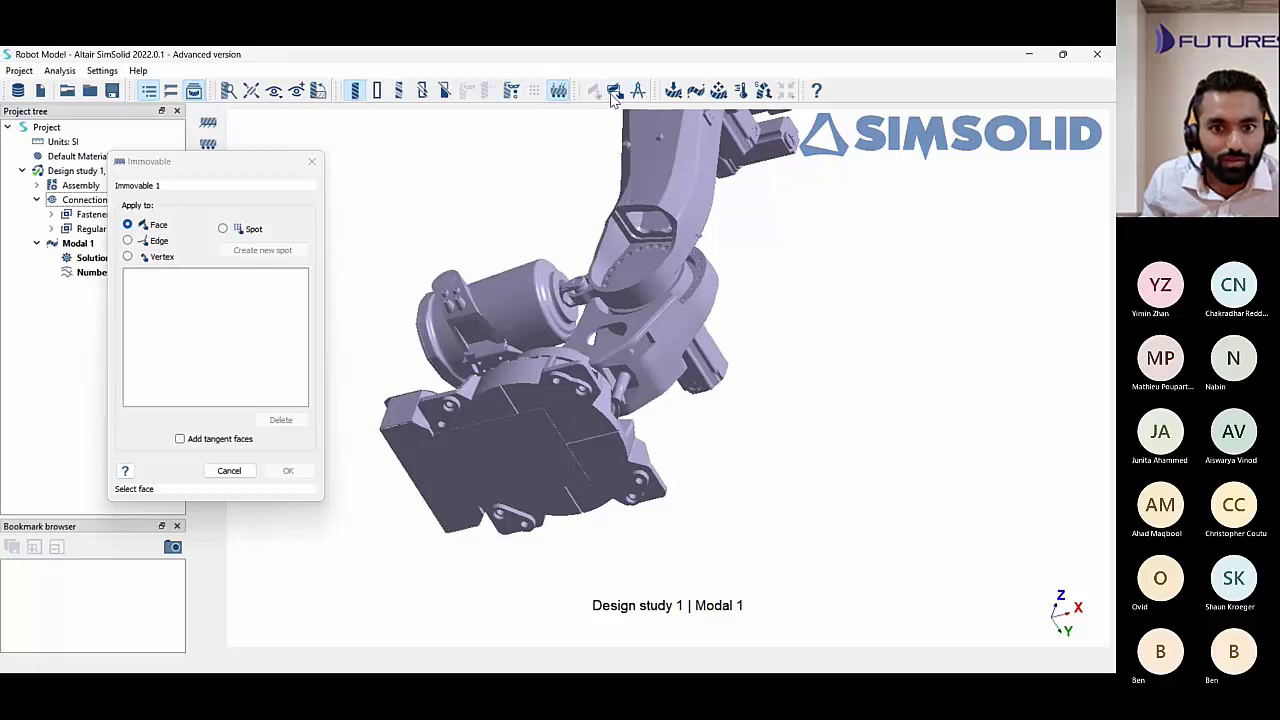
left_click(614, 92)
left_click(507, 478)
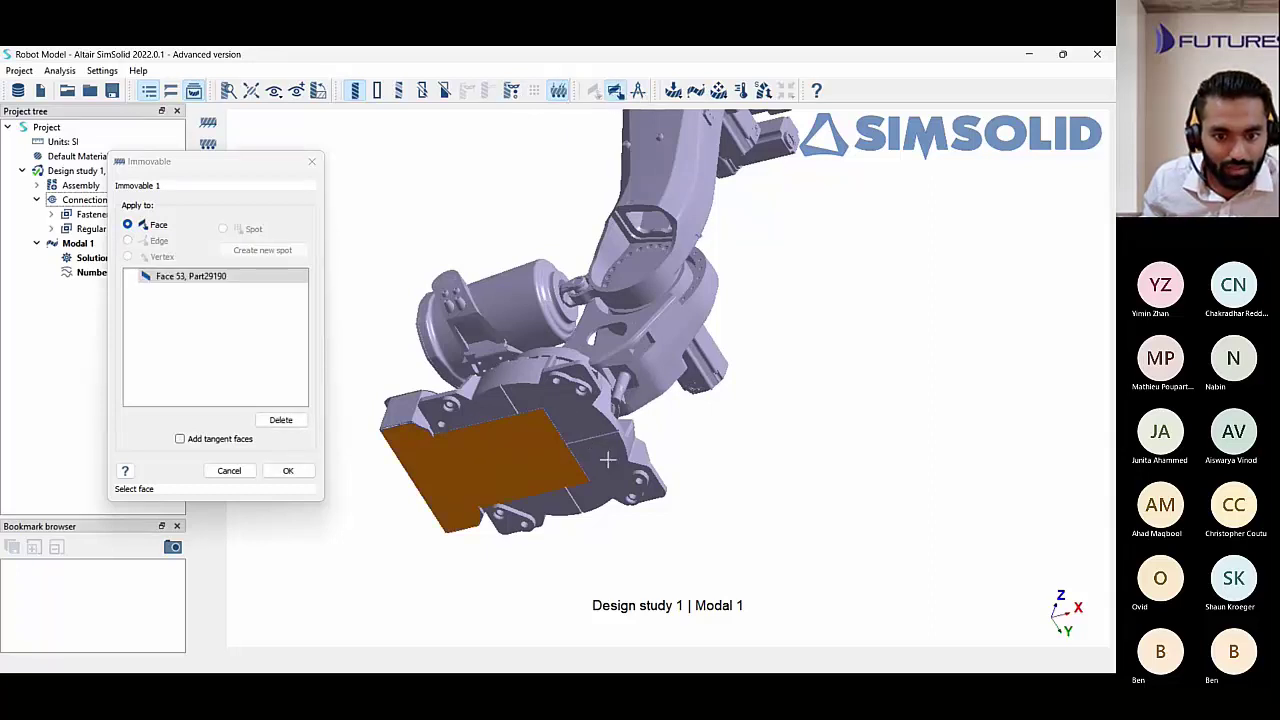
left_click(287, 470)
Run the modal analysis of the constrained robot assembly.
left_click_drag(445, 520, 577, 306)
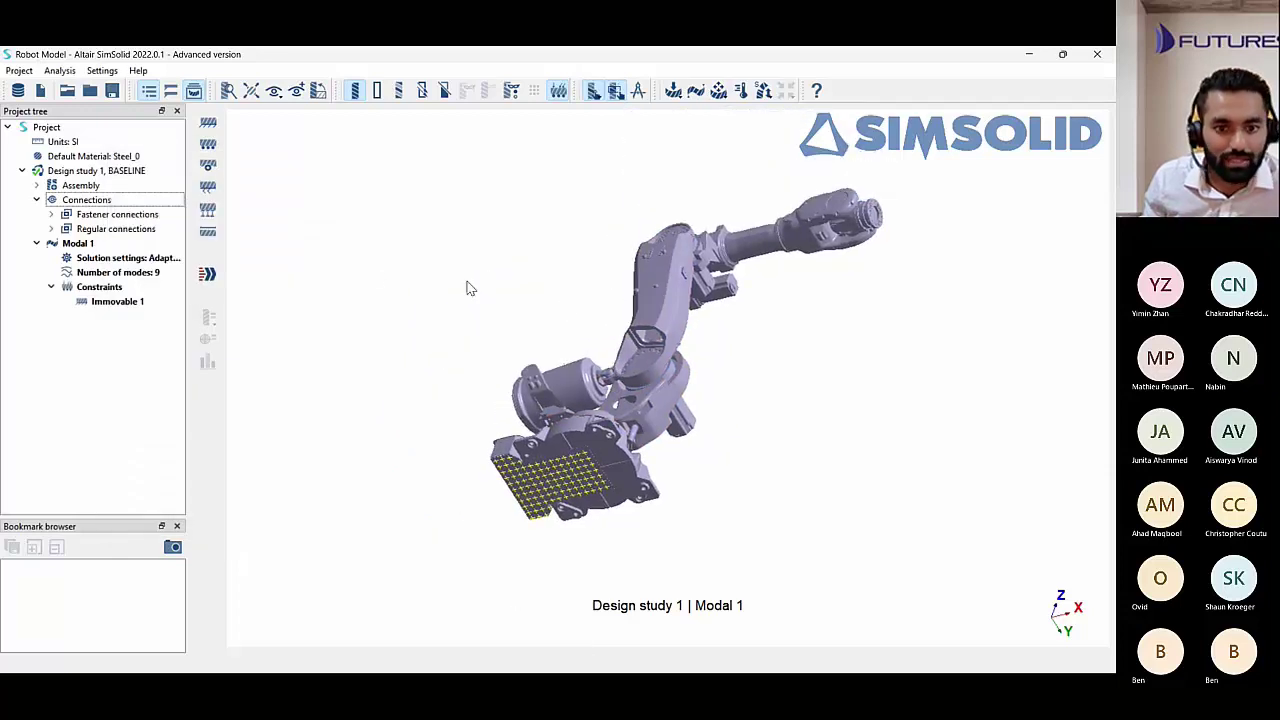
left_click_drag(466, 286, 471, 315)
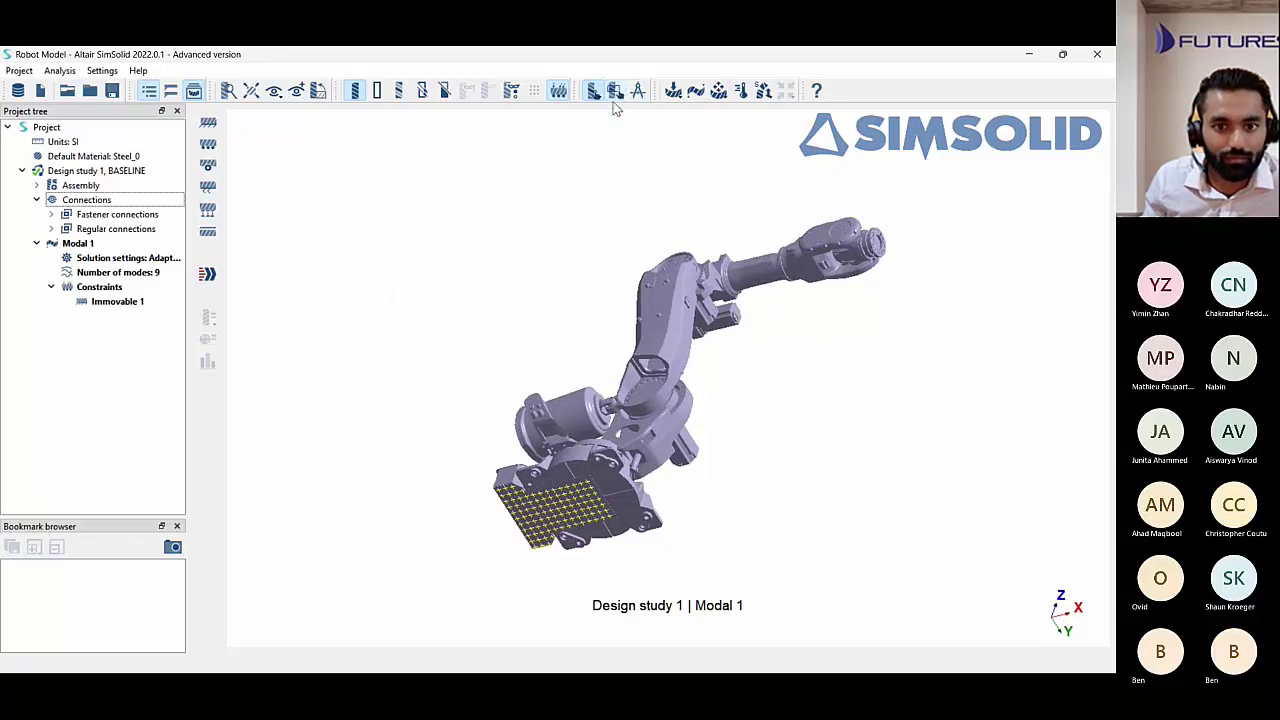
left_click_drag(570, 276, 587, 351)
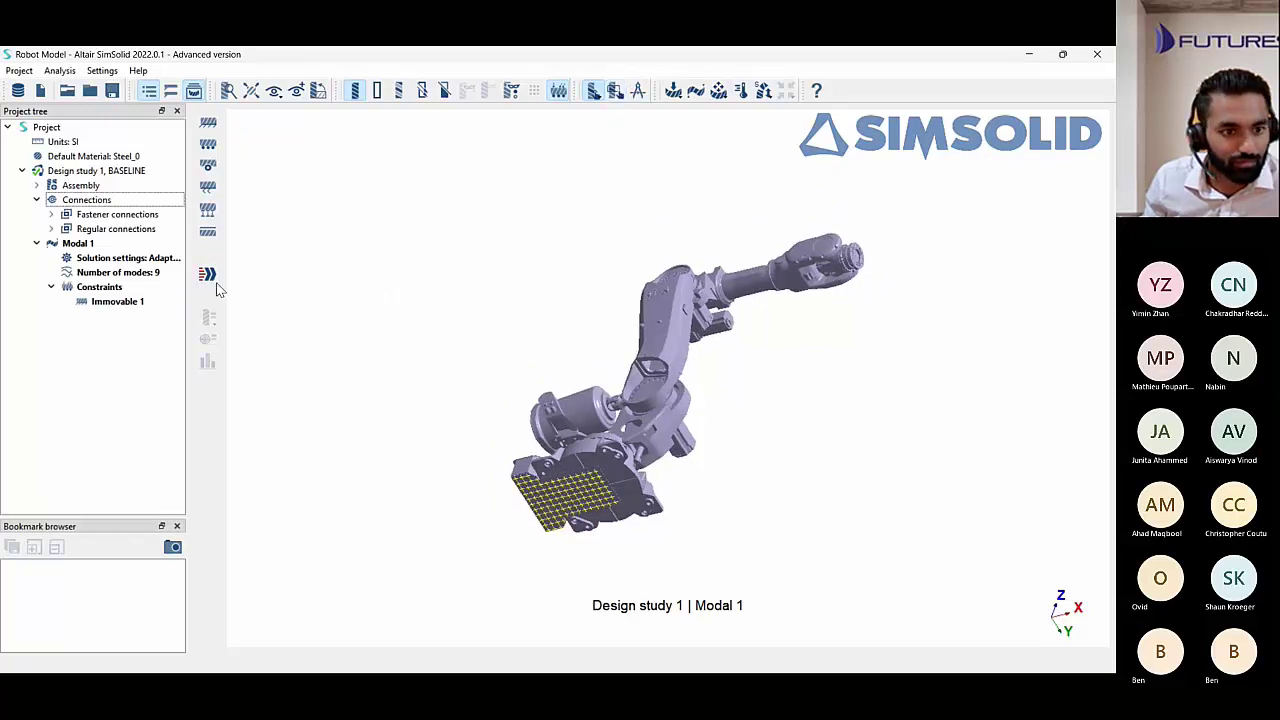
right_click_drag(481, 315, 484, 339)
mouse_move(484, 339)
left_mouse_down()
mouse_move(437, 289)
mouse_move(494, 331)
left_mouse_up()
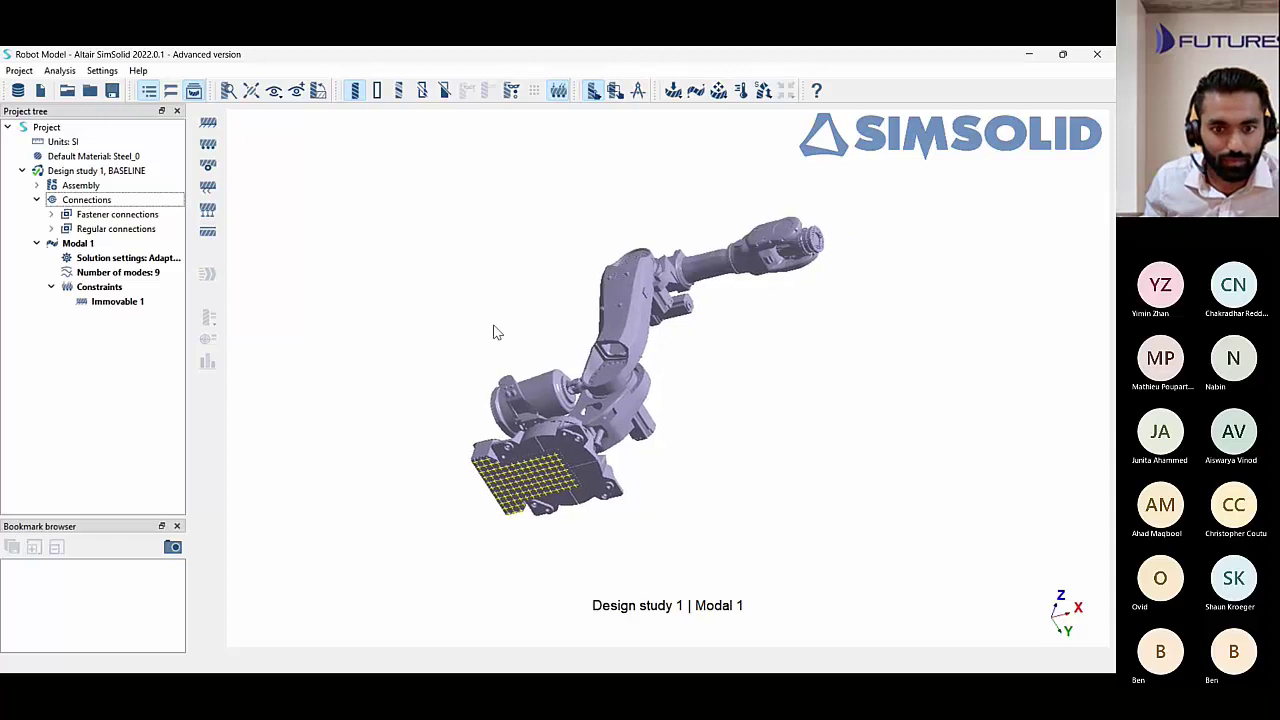
scroll(523, 351, "down", 2)
scroll(521, 354, "up", 2)
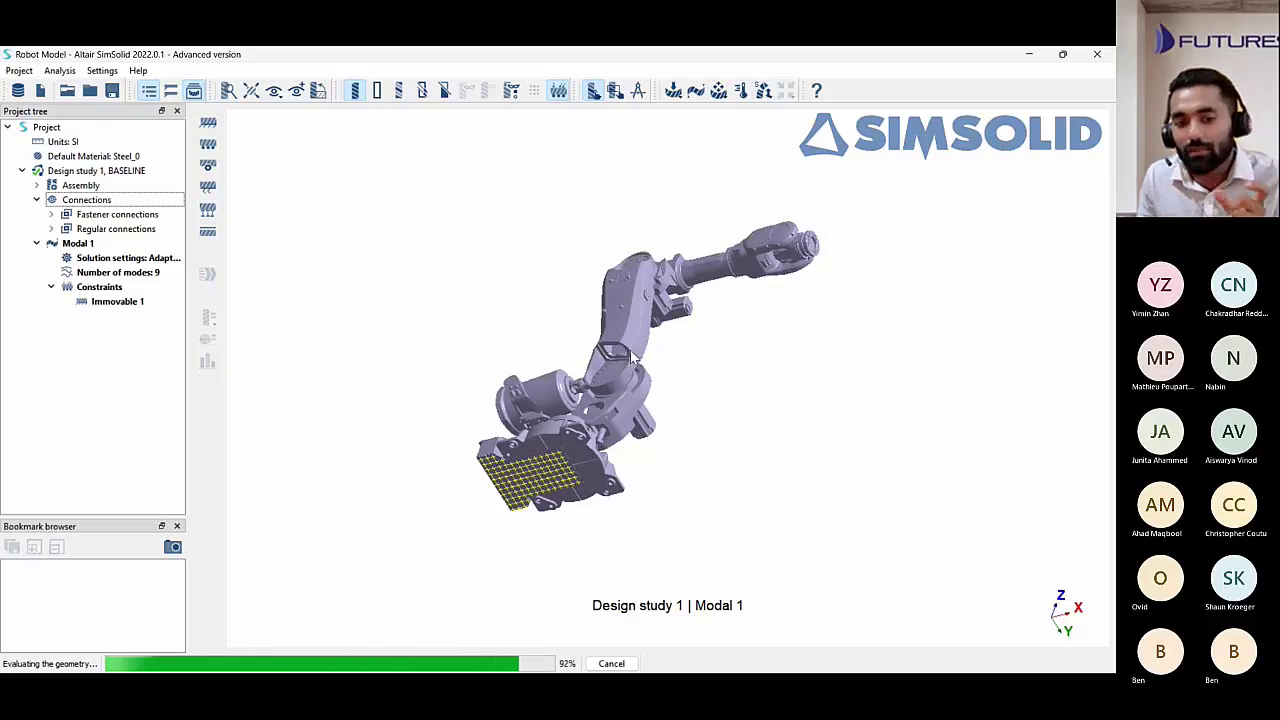
Plot the displacement magnitude of the solved modal result and animate the first mode shape.
left_click_drag(624, 309, 658, 206)
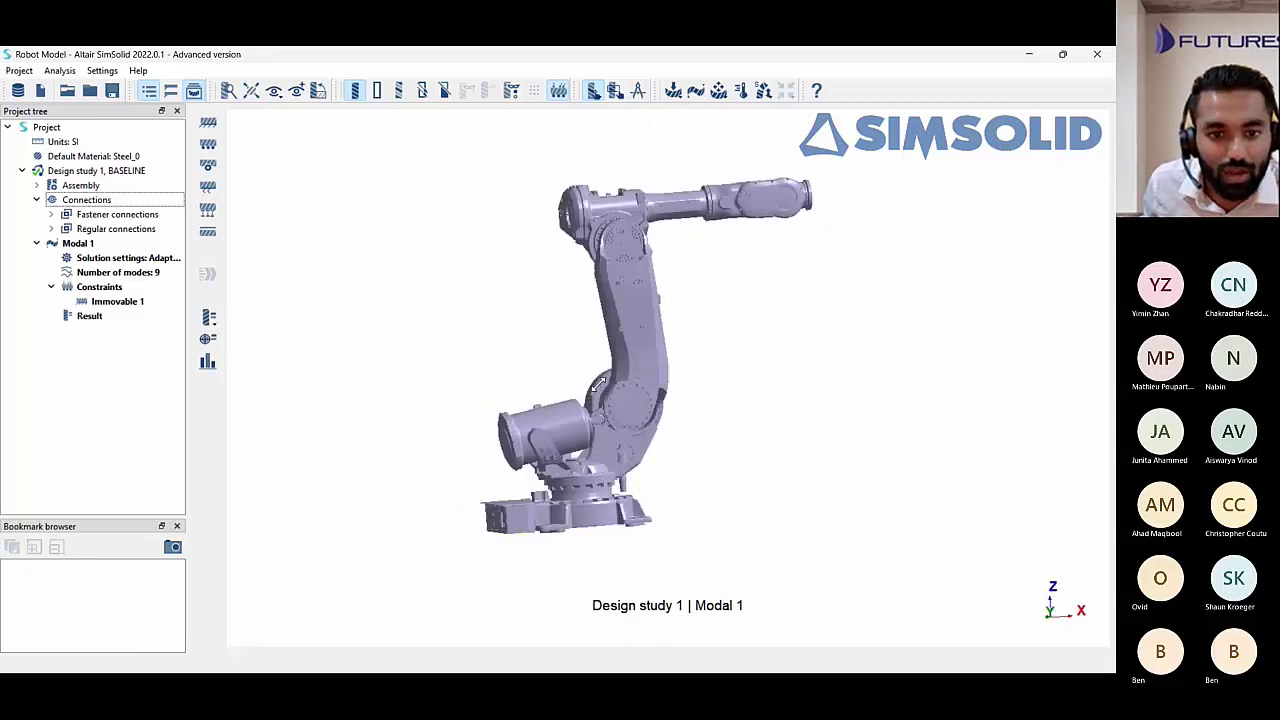
left_click(93, 318)
left_click(207, 320)
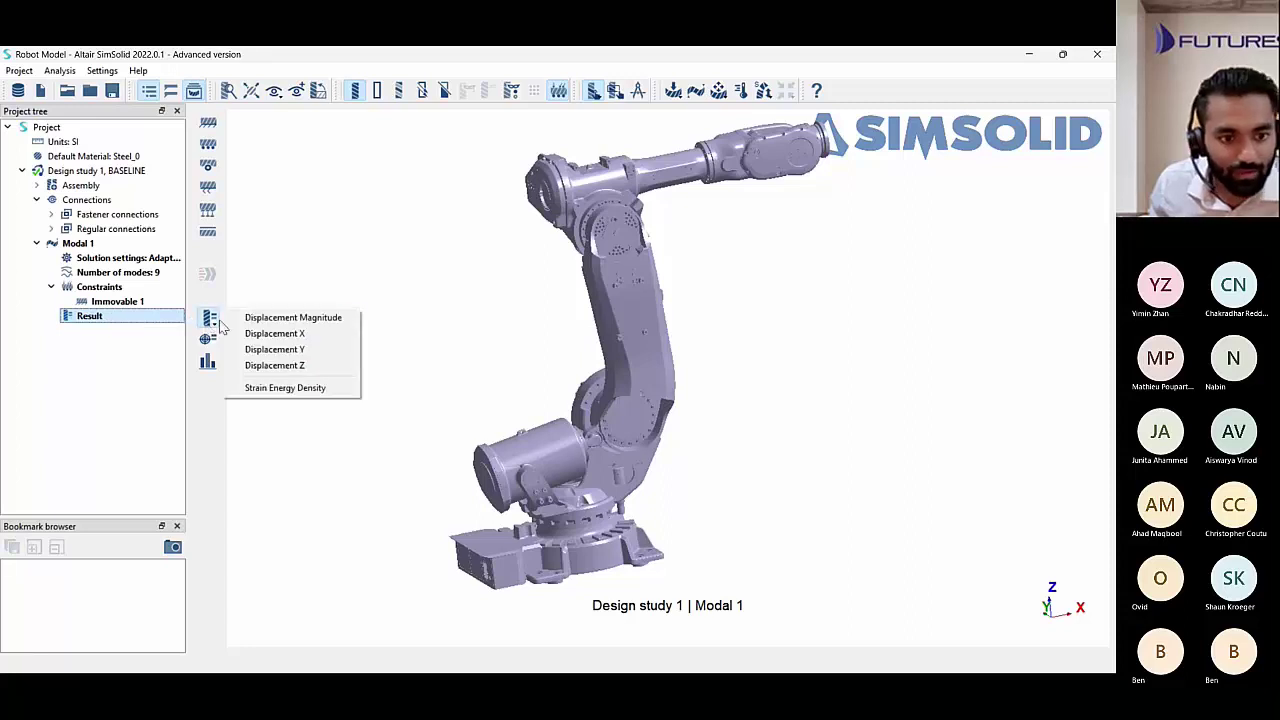
left_click(262, 318)
right_click_drag(814, 425, 714, 462)
left_click(1044, 585)
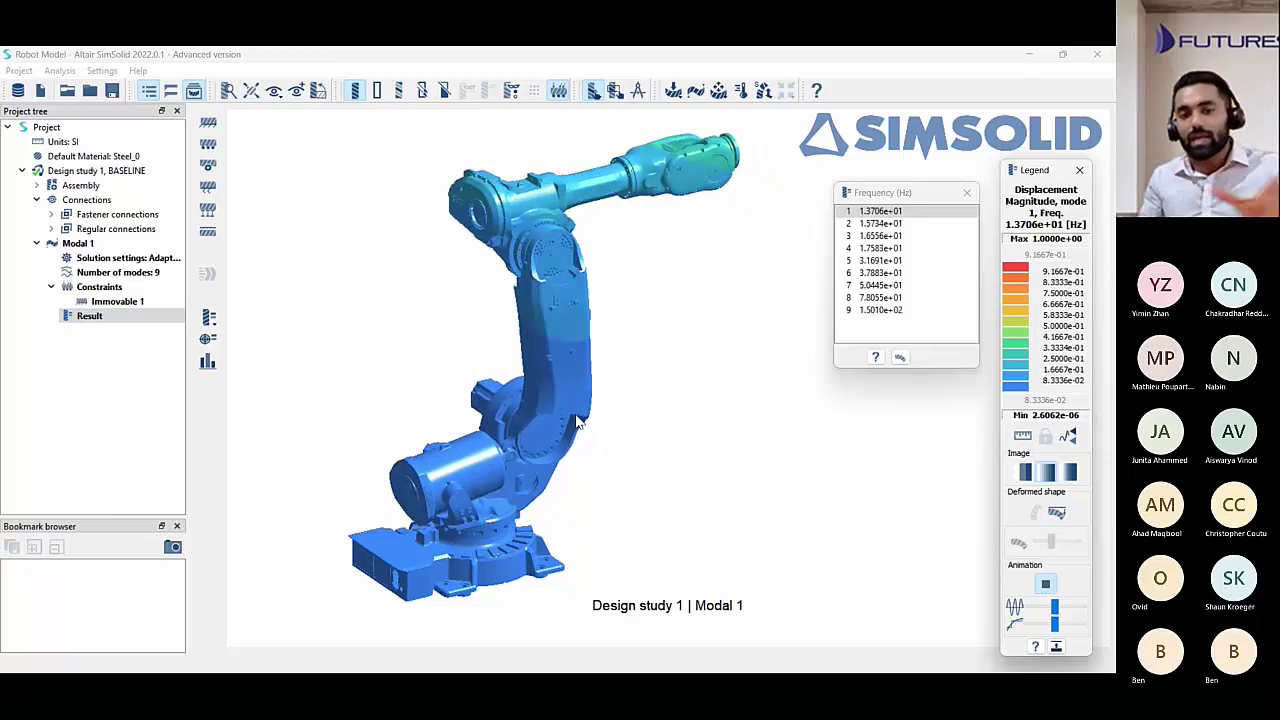
Review the animated displacement shapes of modes 2, 3, 6 and 8, and close the result plot.
left_click(893, 224)
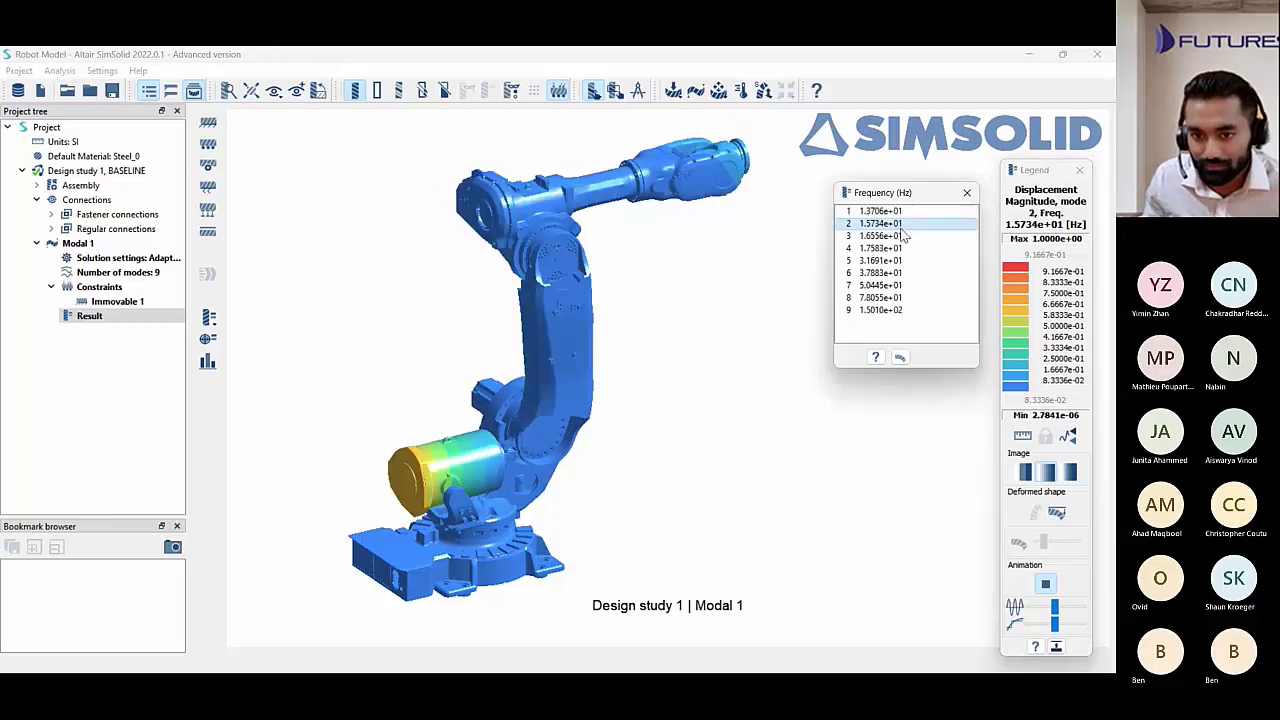
left_click(899, 249)
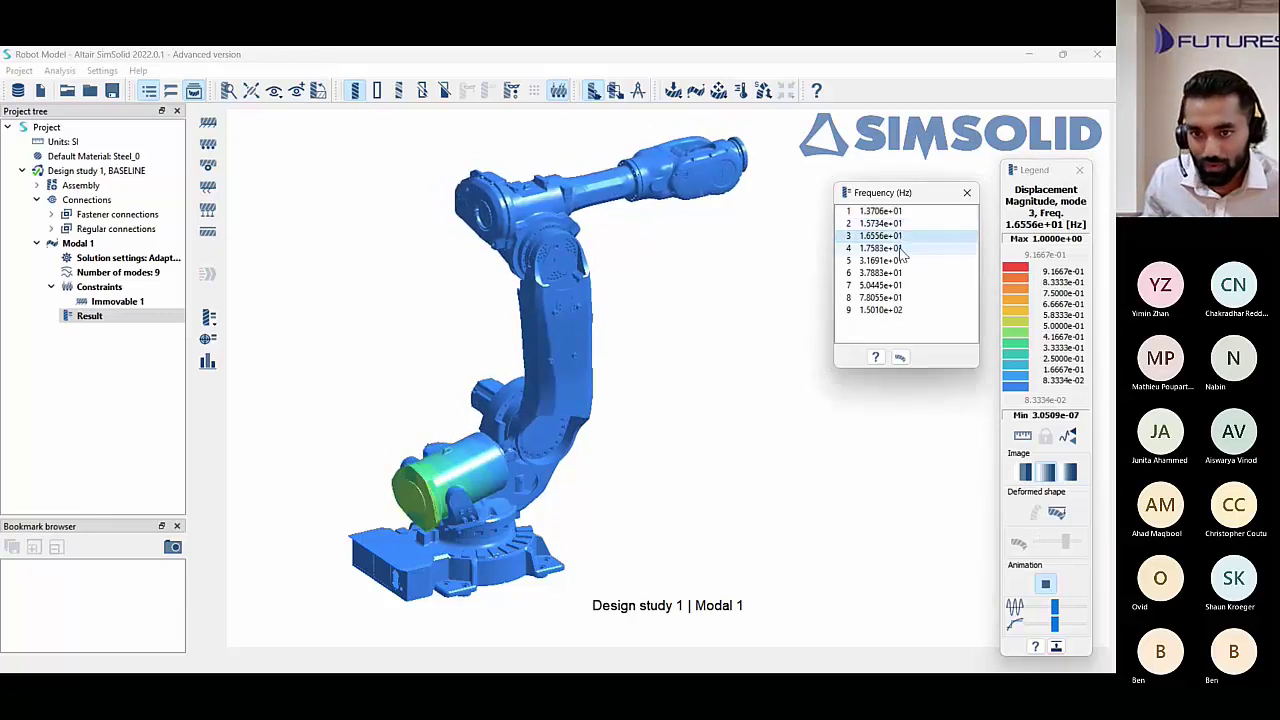
left_click(900, 273)
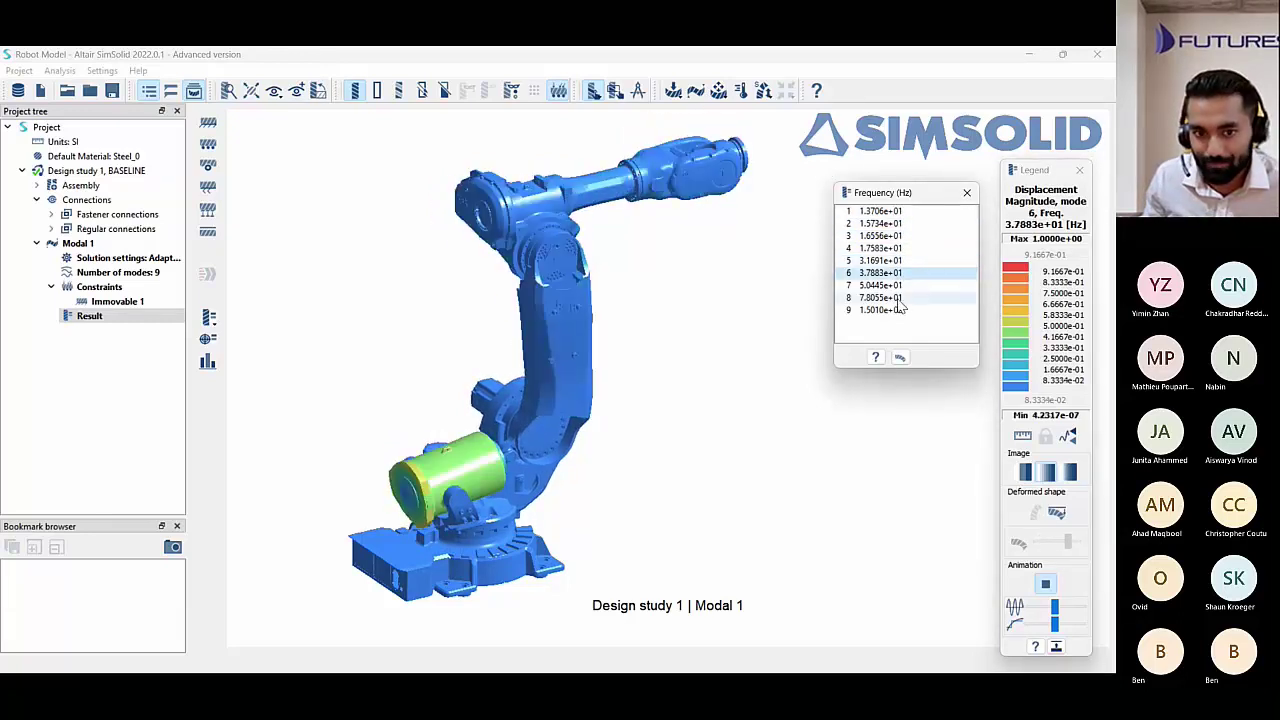
left_click(896, 298)
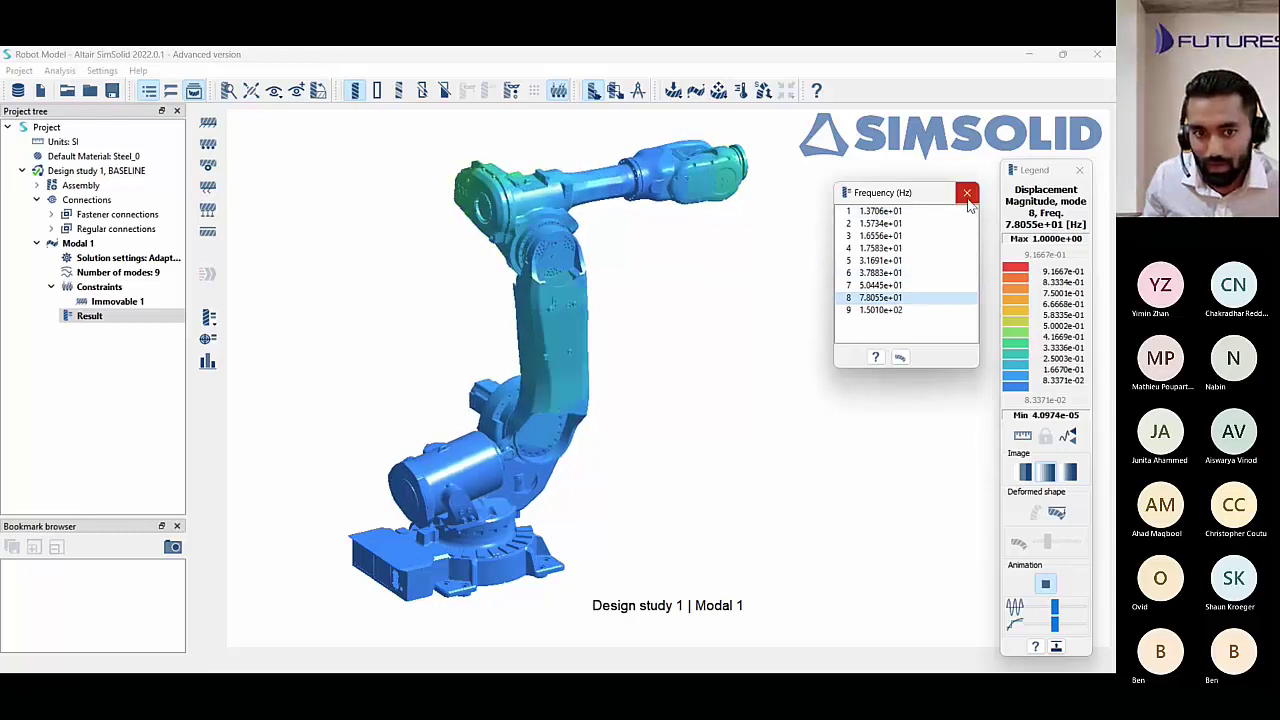
left_click(967, 195)
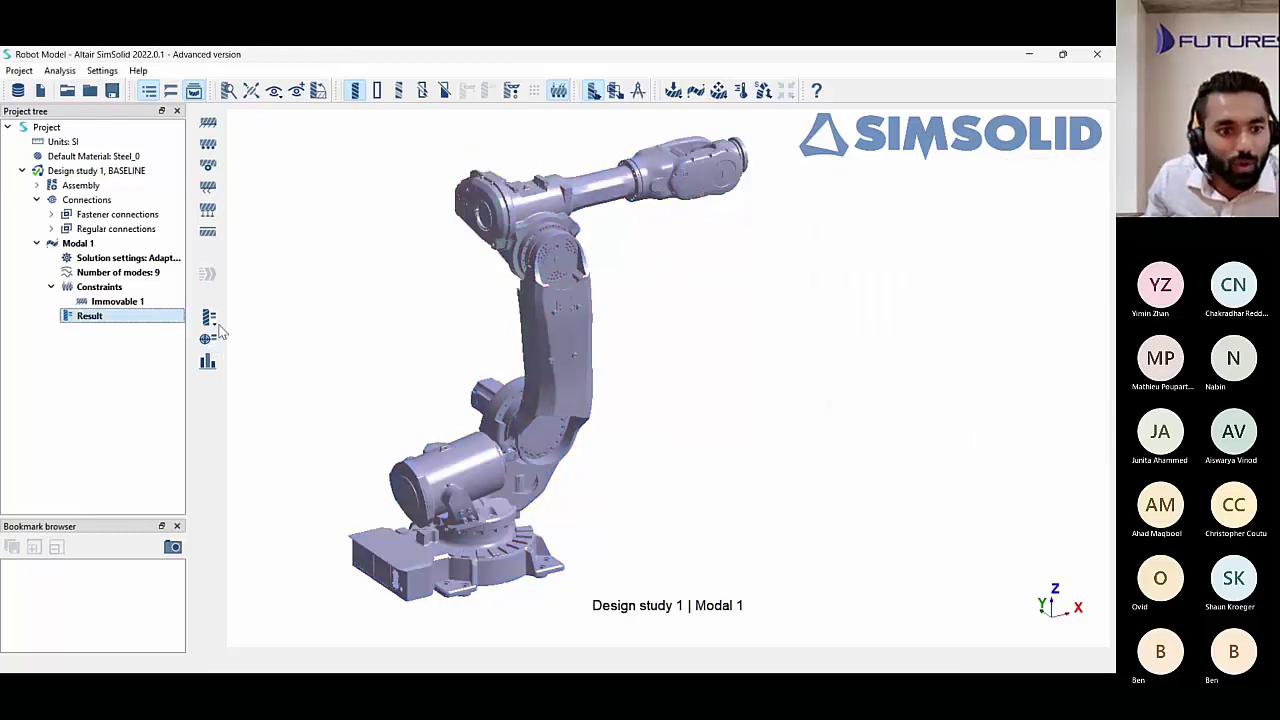
Examine the modal participation factors sorted by X, including their X-axis histogram.
left_click(208, 362)
left_click_drag(490, 272, 293, 219)
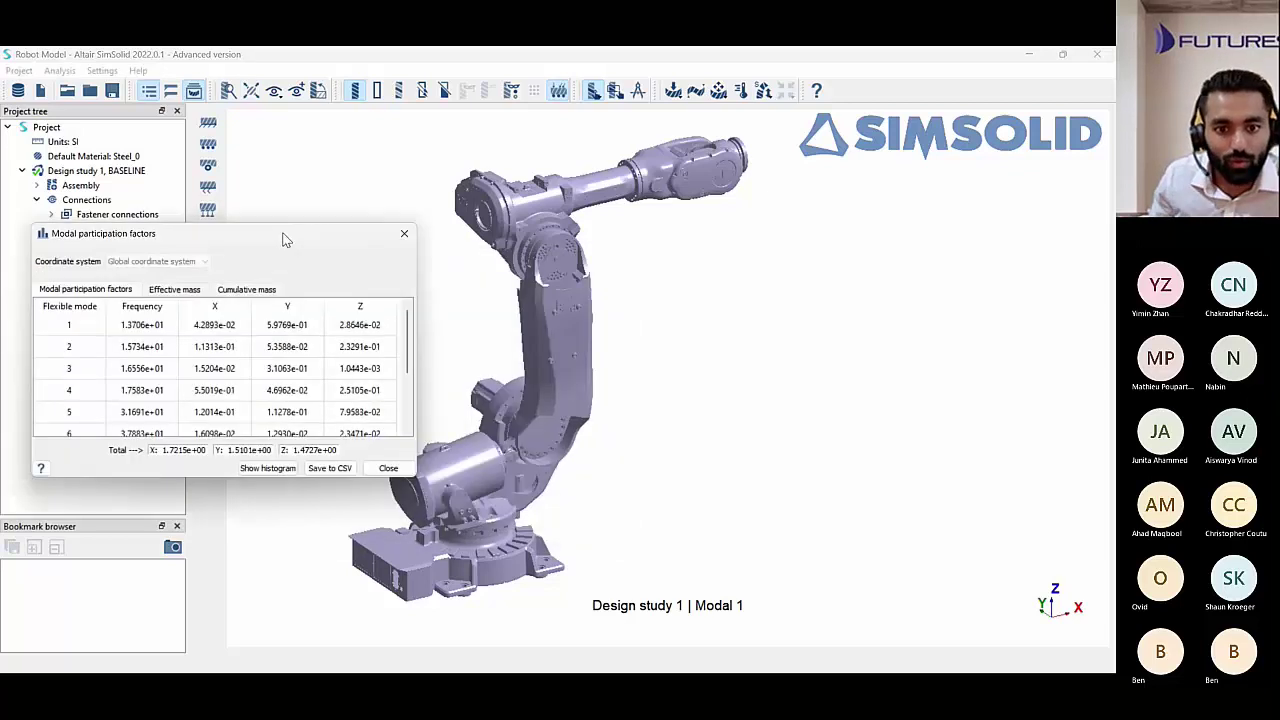
left_click_drag(714, 272, 490, 432)
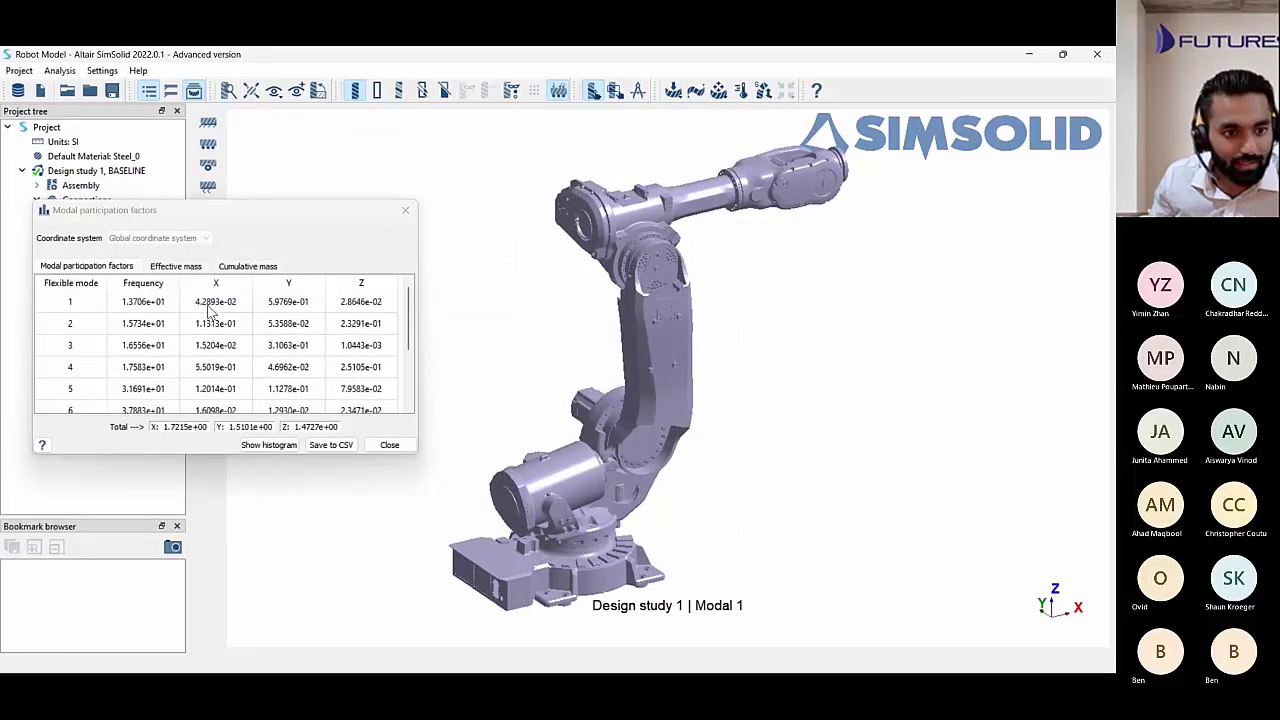
left_click(216, 285)
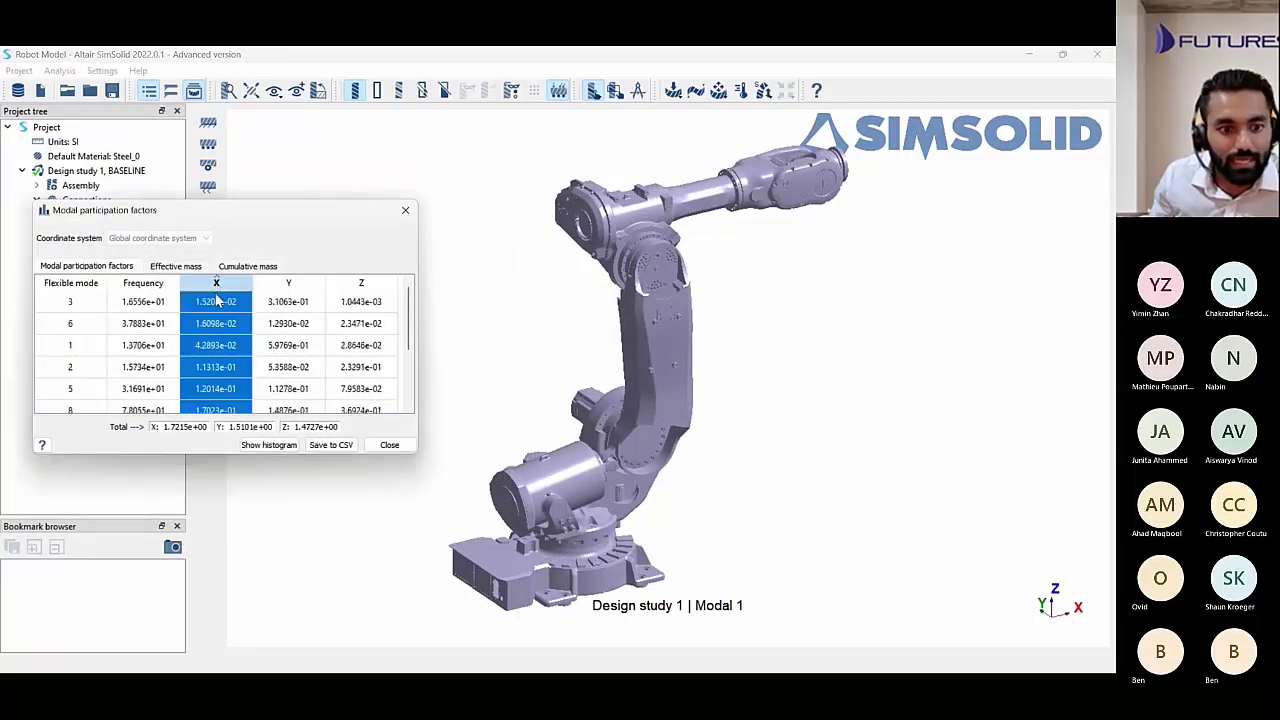
left_click(262, 444)
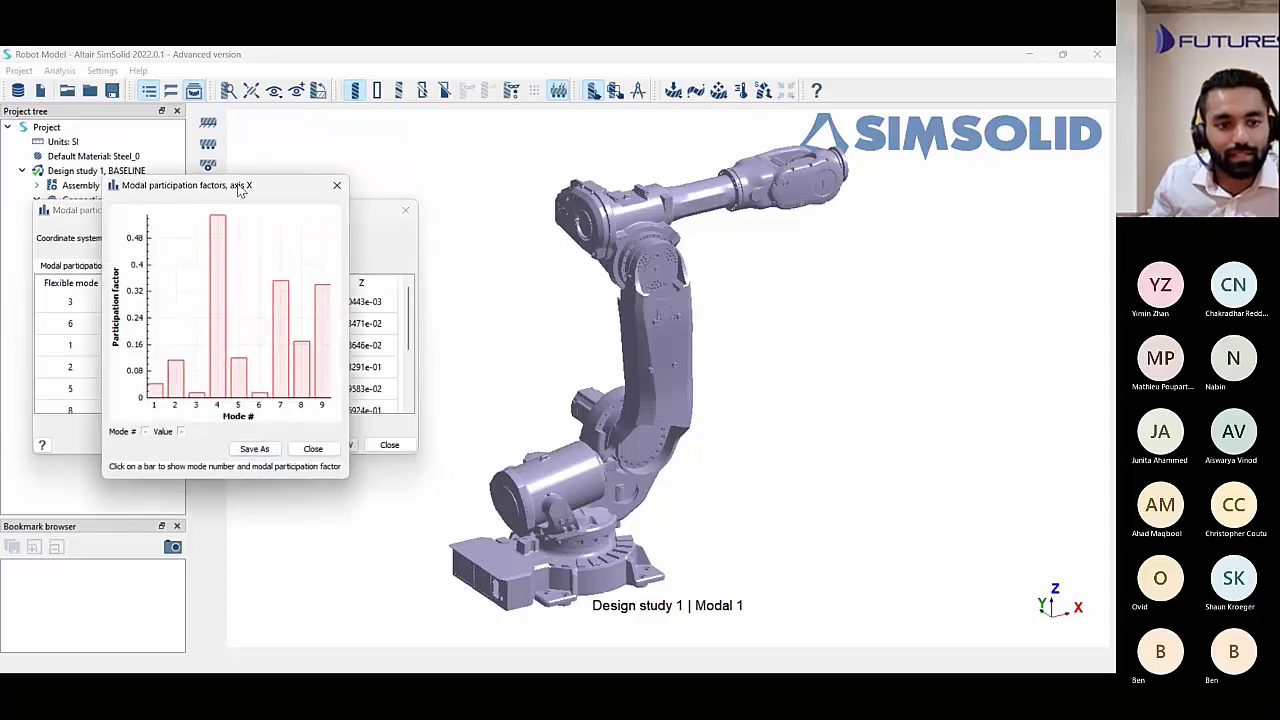
left_click_drag(240, 190, 578, 200)
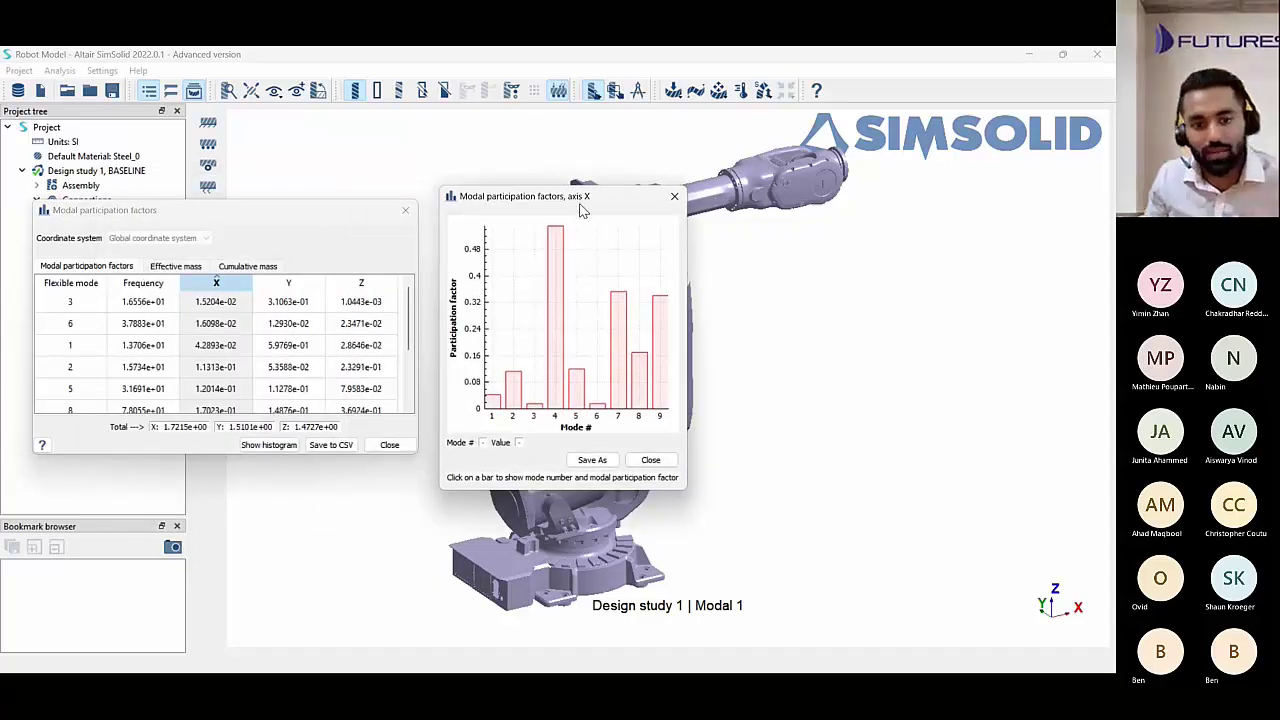
left_click(650, 460)
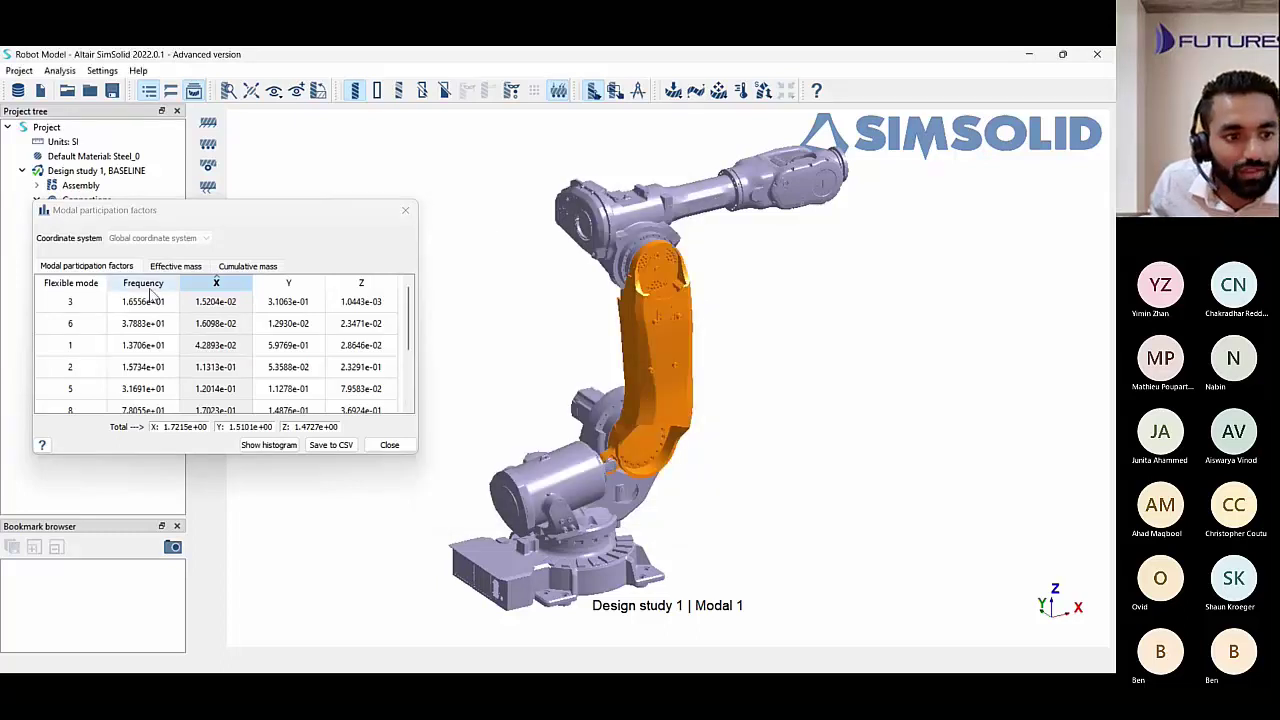
Examine the effective mass percentages sorted by X and their histogram, and close the modal participation results.
left_click(175, 266)
left_click(220, 284)
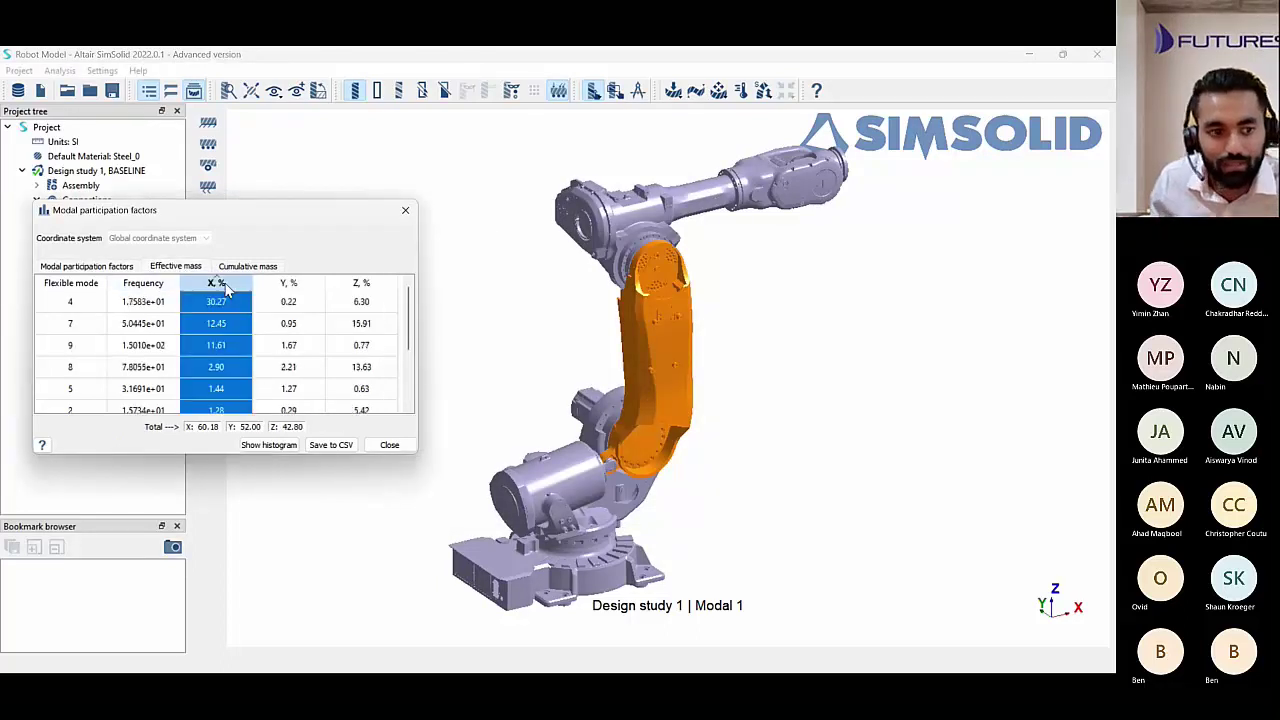
left_click(270, 445)
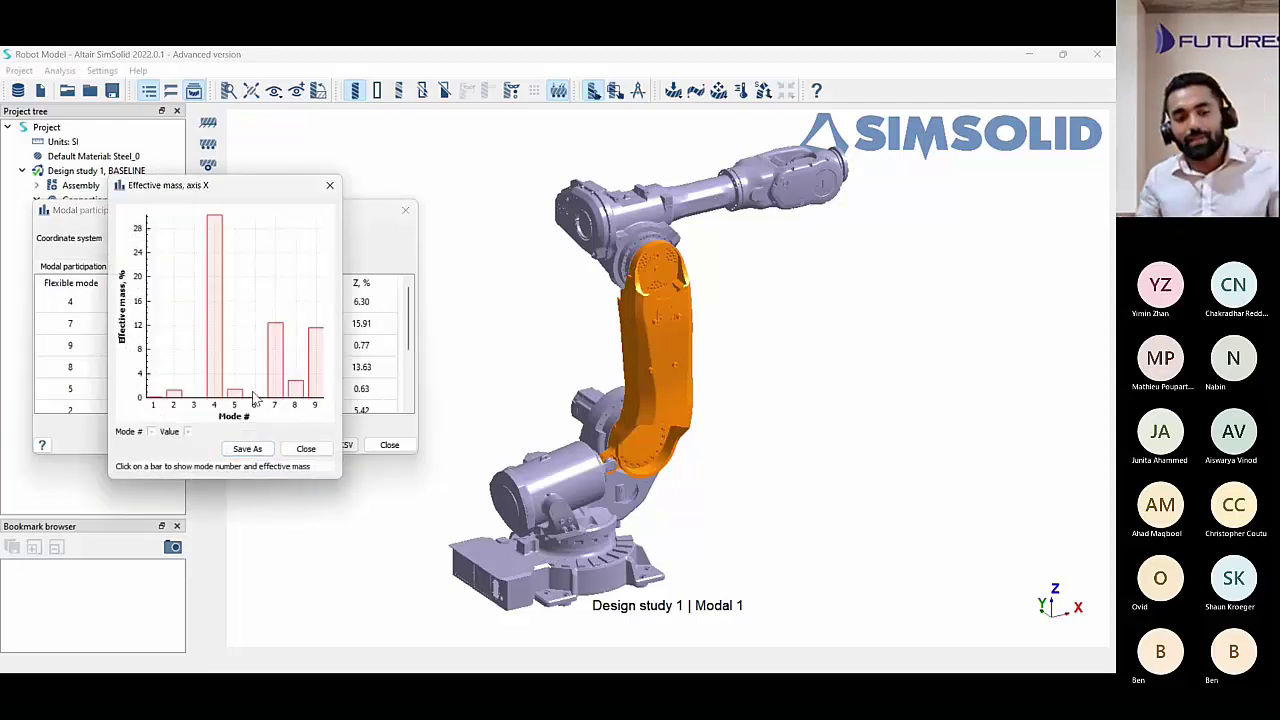
left_click(306, 449)
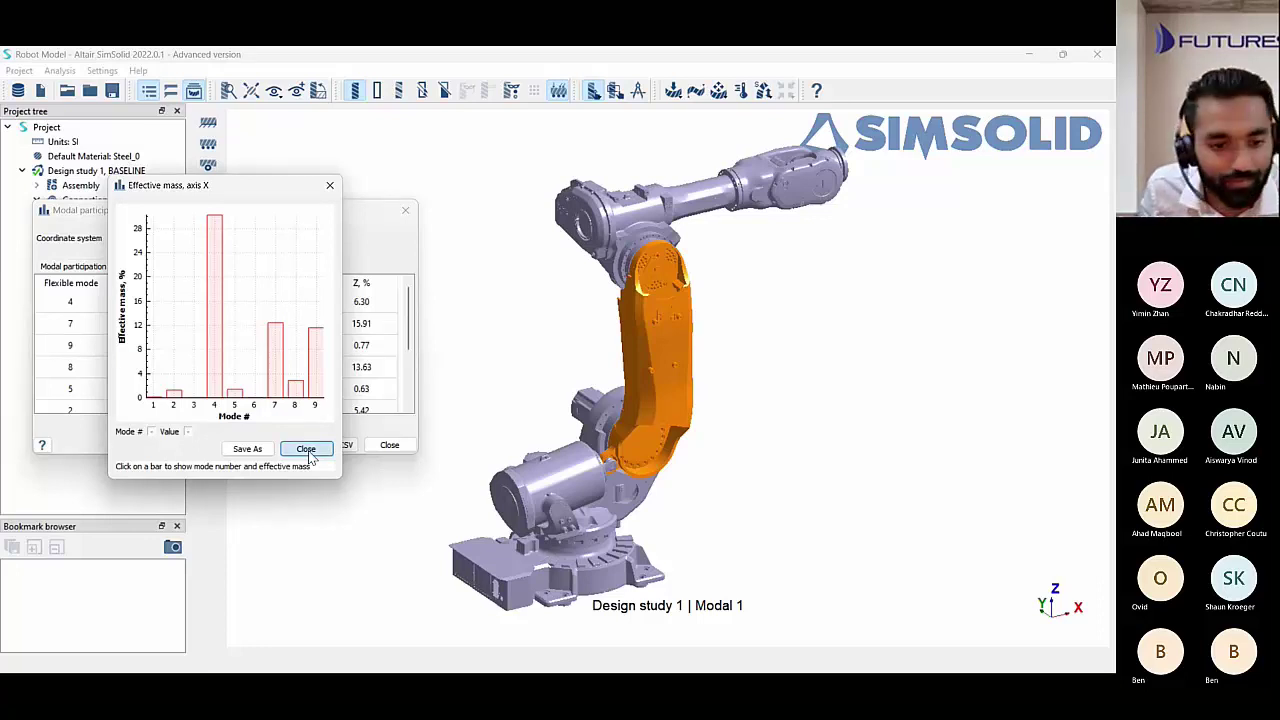
left_click(388, 444)
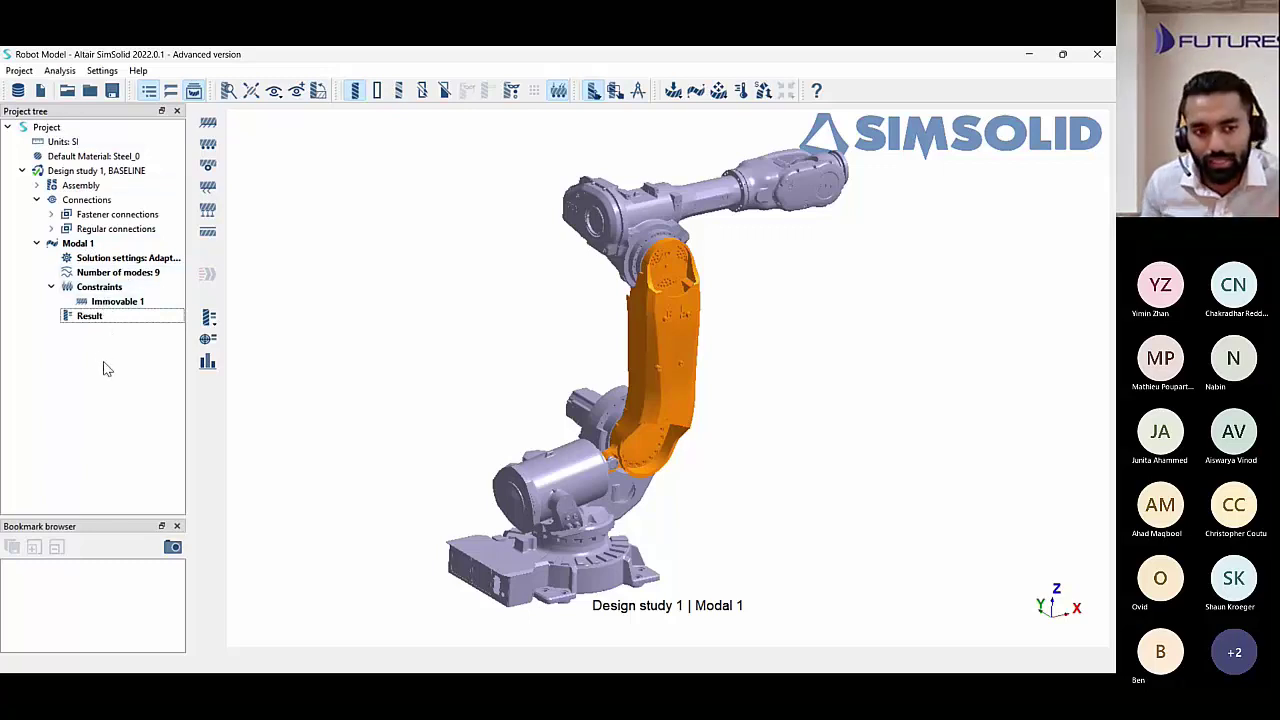
Import the geometry file Robot Model_2.x_t as a new design study and dismiss the overlapping parts review.
left_click(18, 71)
left_click(44, 106)
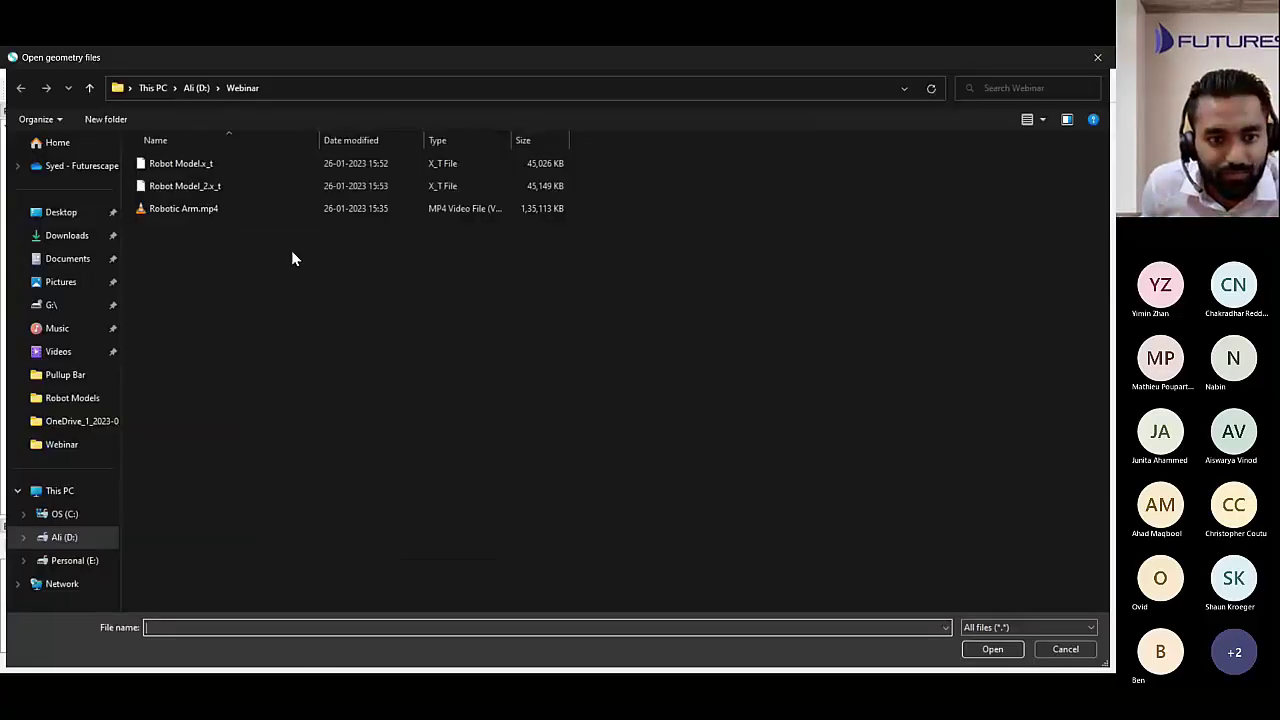
left_click(201, 192)
double_click(201, 190)
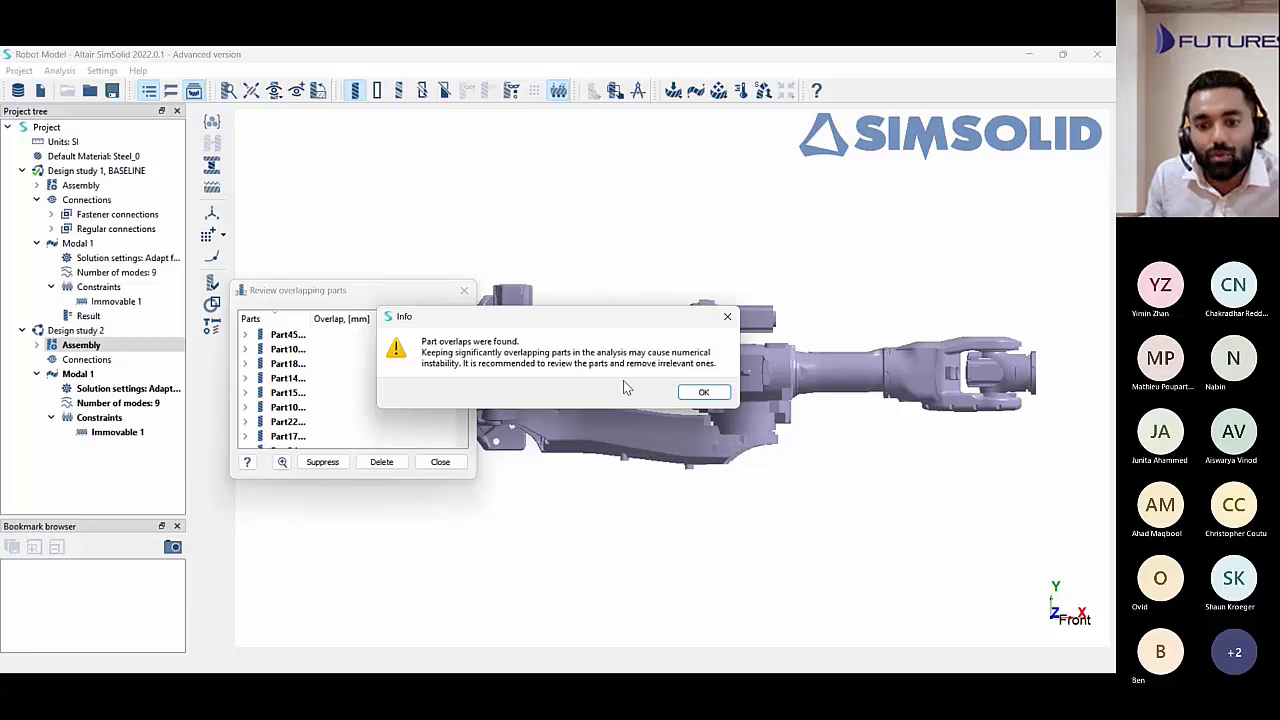
left_click(703, 391)
left_click(694, 397)
left_click(450, 465)
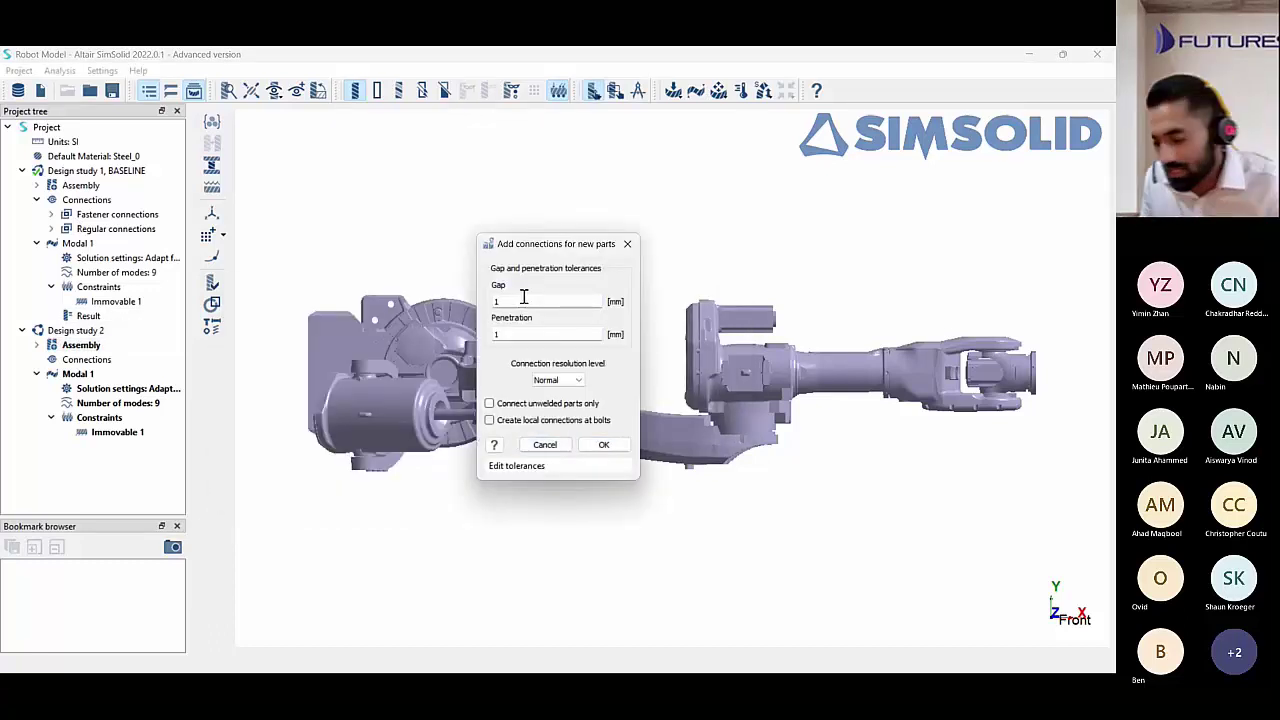
Edit the gap tolerance and create automatic connections for the new parts with Normal resolution.
left_click(523, 297)
type("0")
left_click(600, 445)
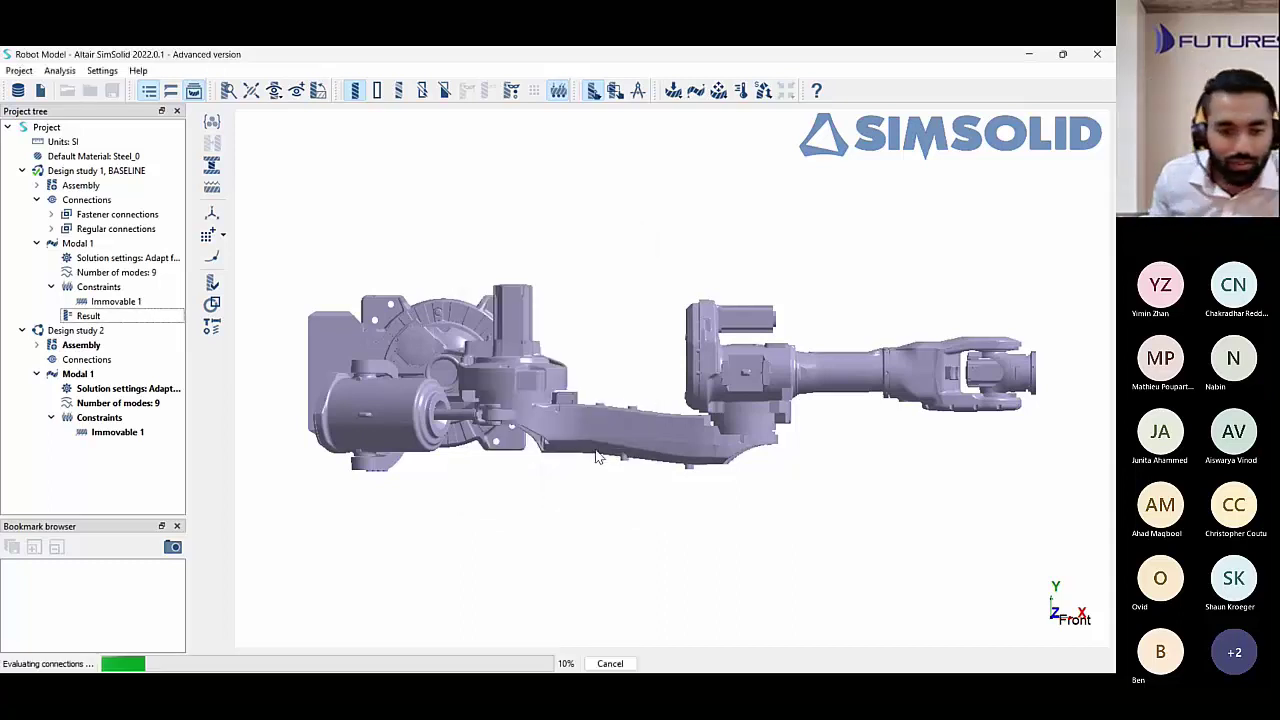
right_click_drag(597, 457, 563, 194)
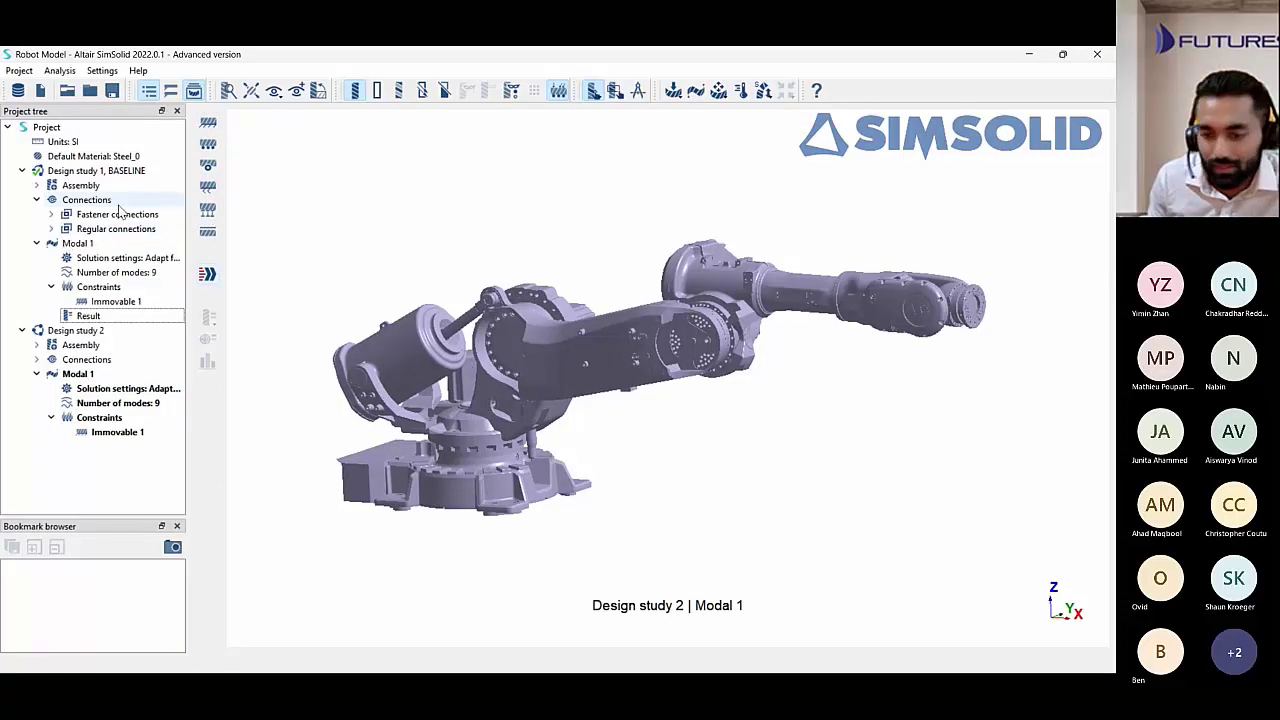
Apply generic Aluminum to all parts of Design study 2 and solve that design study.
left_click(88, 332)
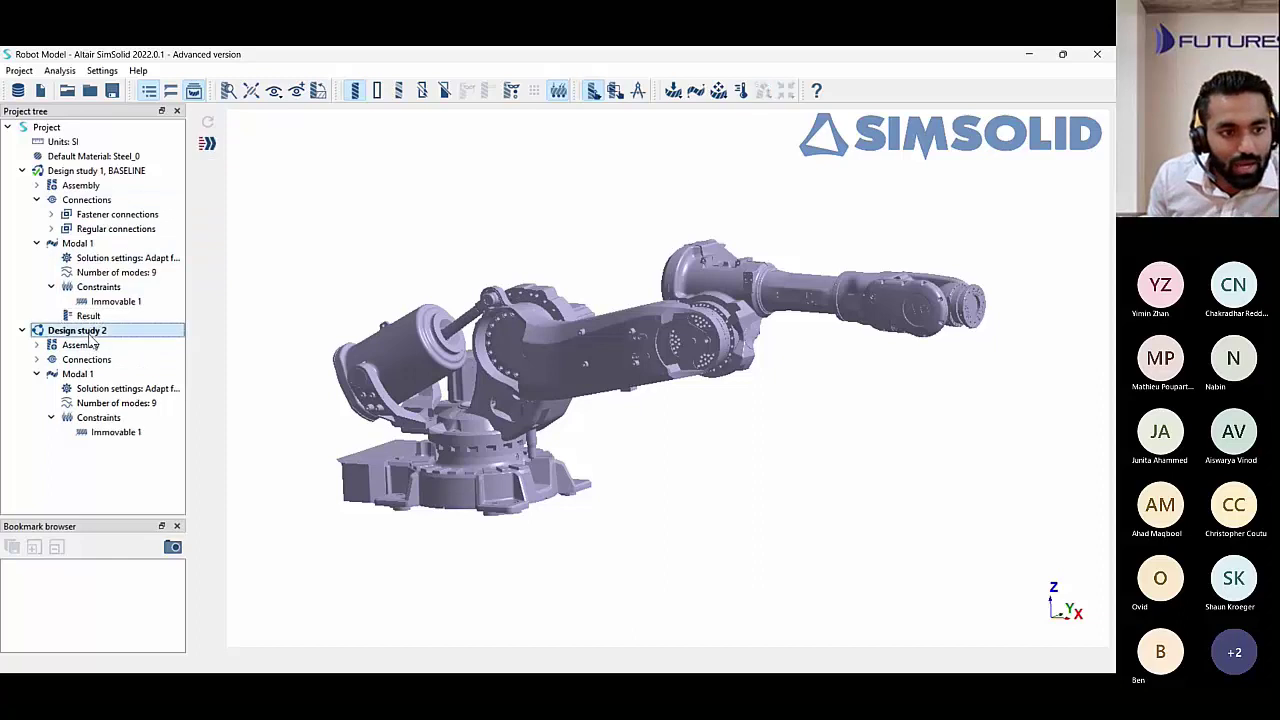
left_click(82, 345)
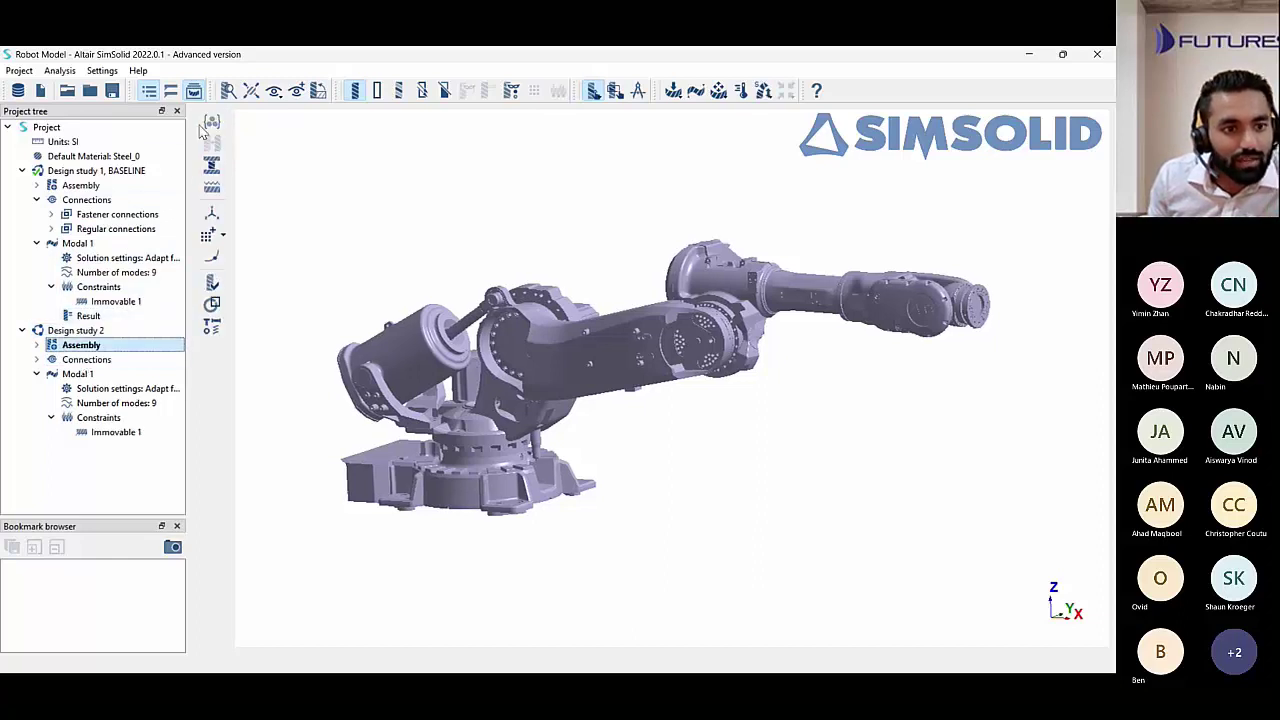
left_click(211, 122)
left_click(235, 210)
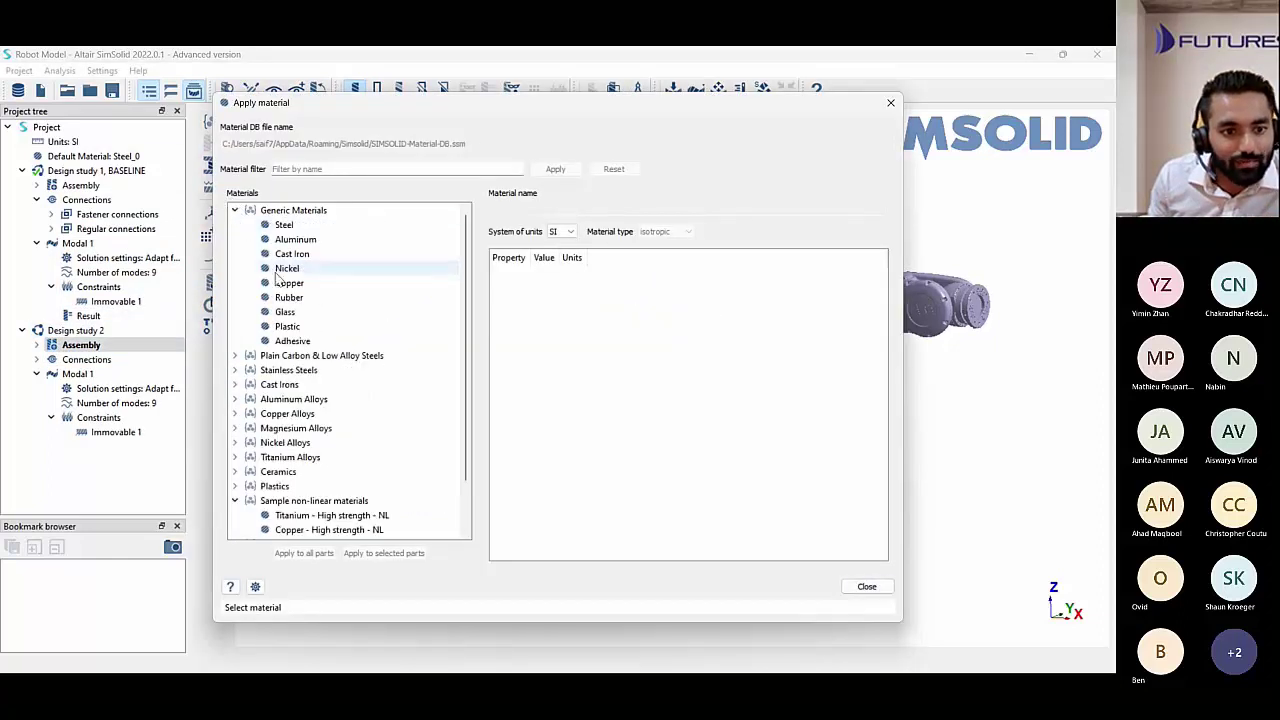
left_click(295, 239)
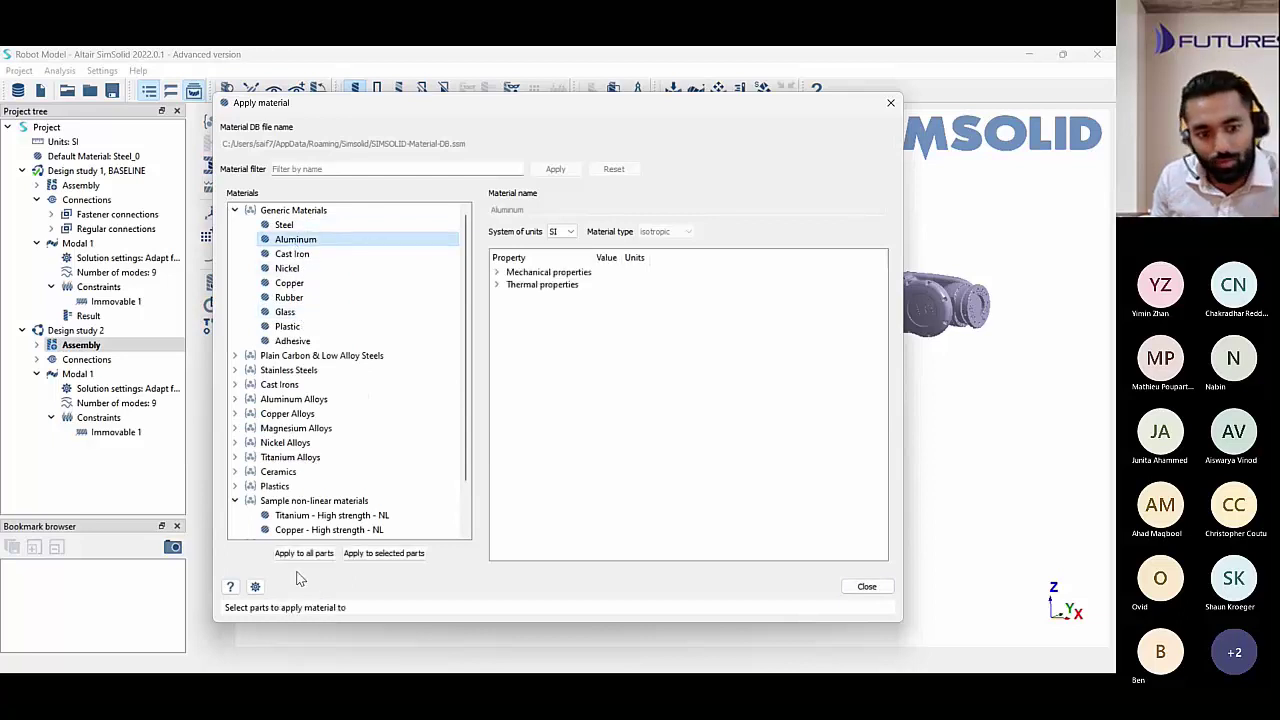
left_click(303, 553)
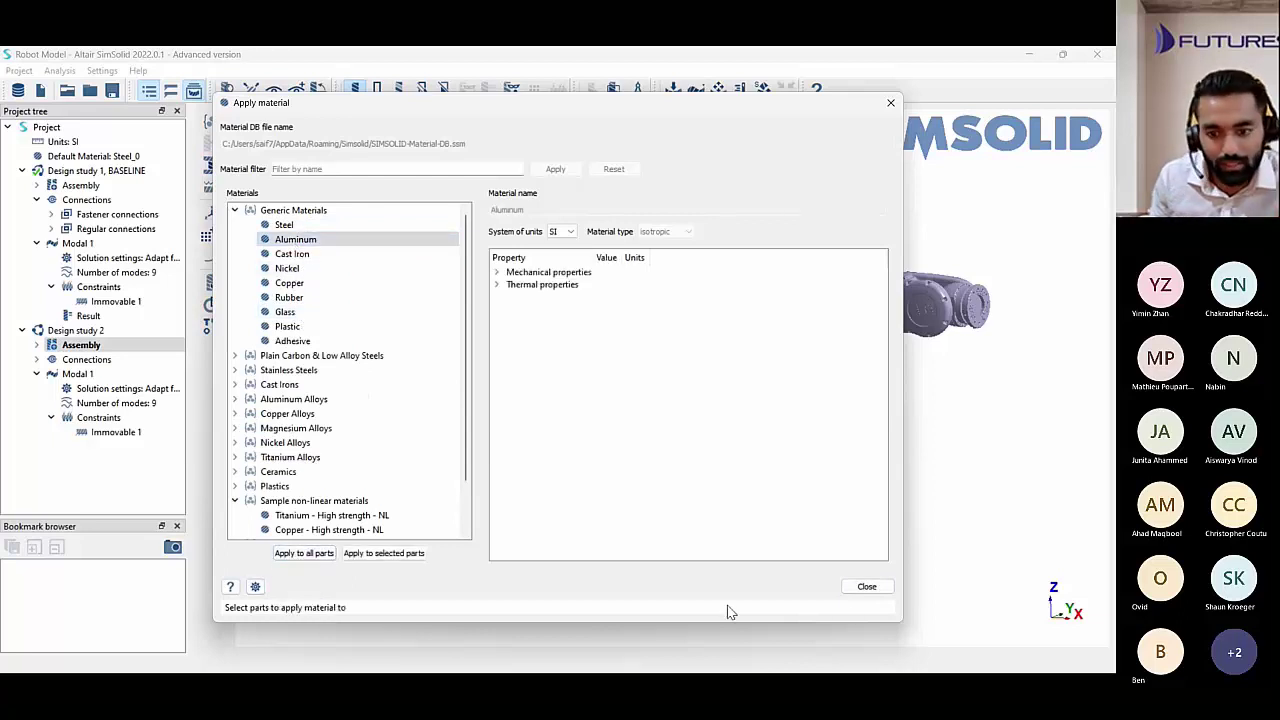
left_click(866, 586)
left_click(100, 331)
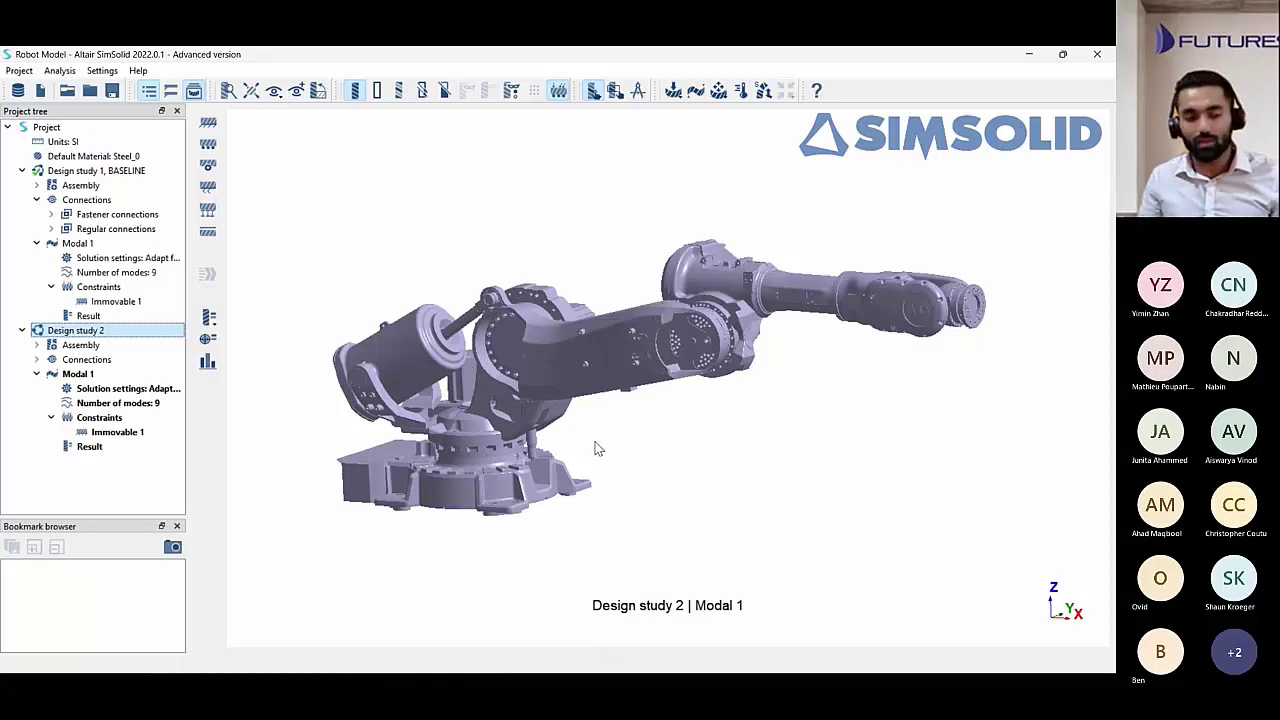
Plot the displacement magnitude of the modal result in Design study 2.
left_click(89, 447)
left_click(209, 318)
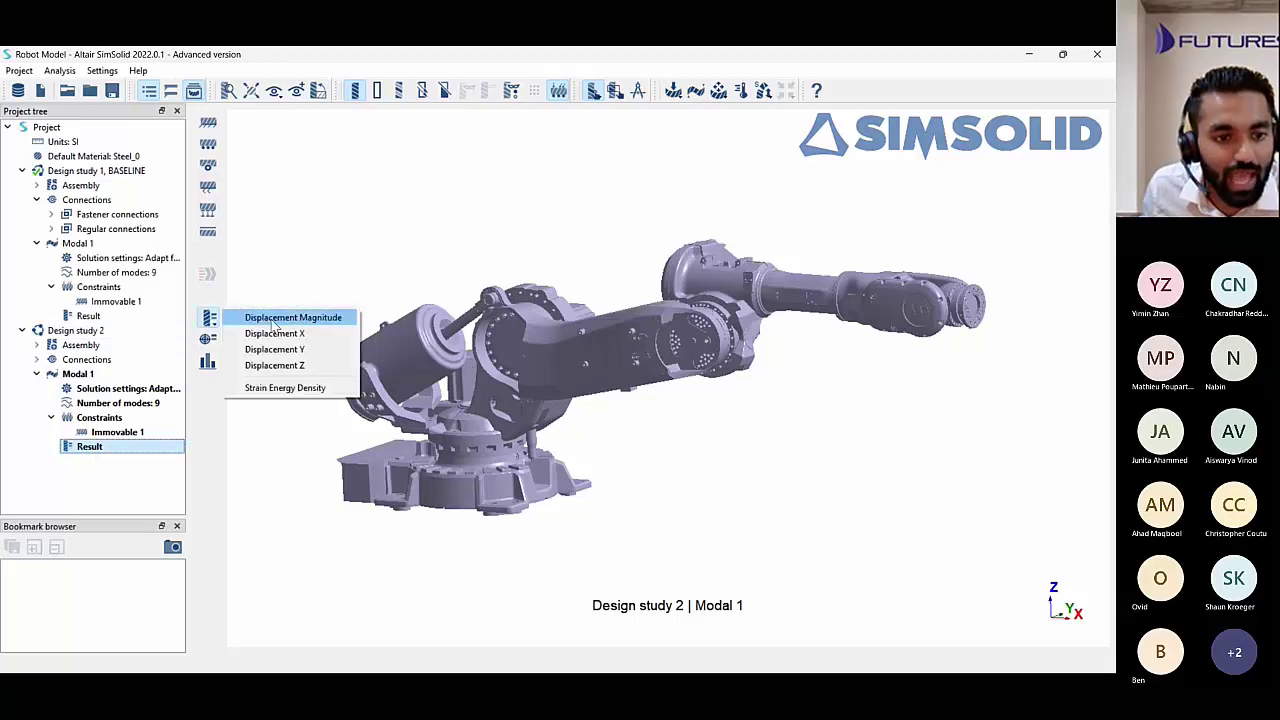
left_click(275, 319)
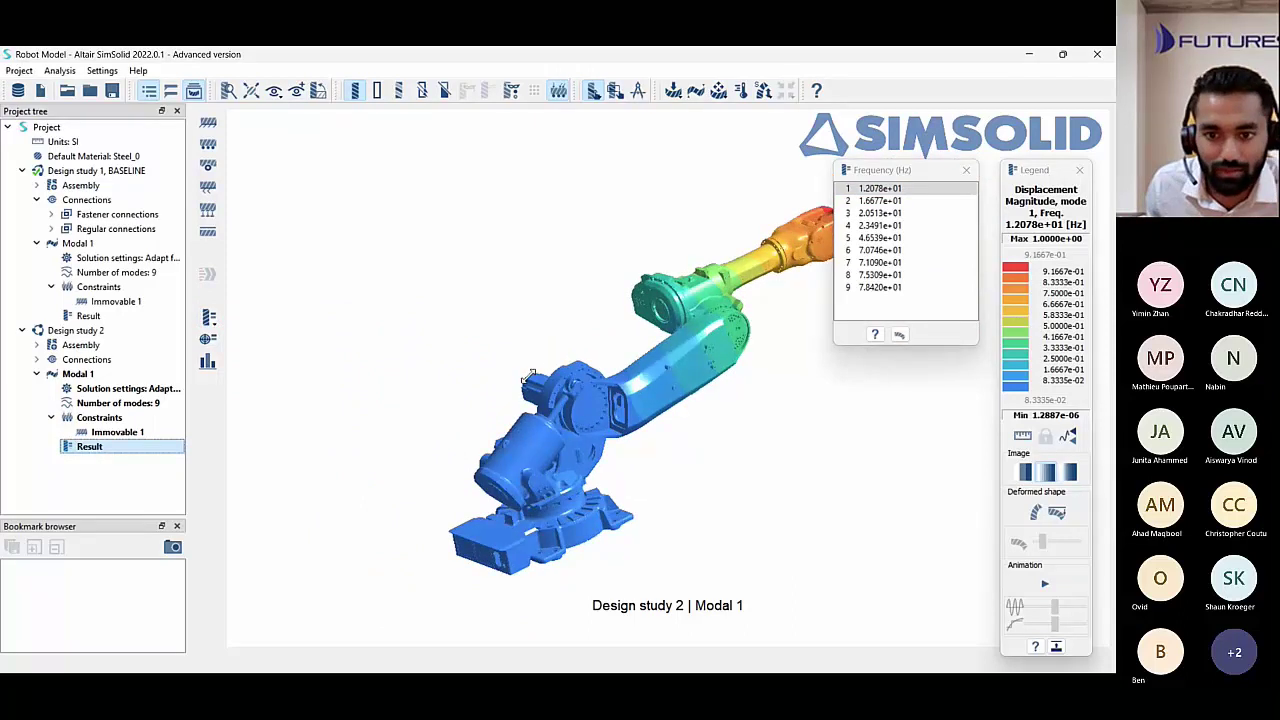
right_click_drag(530, 375, 420, 395)
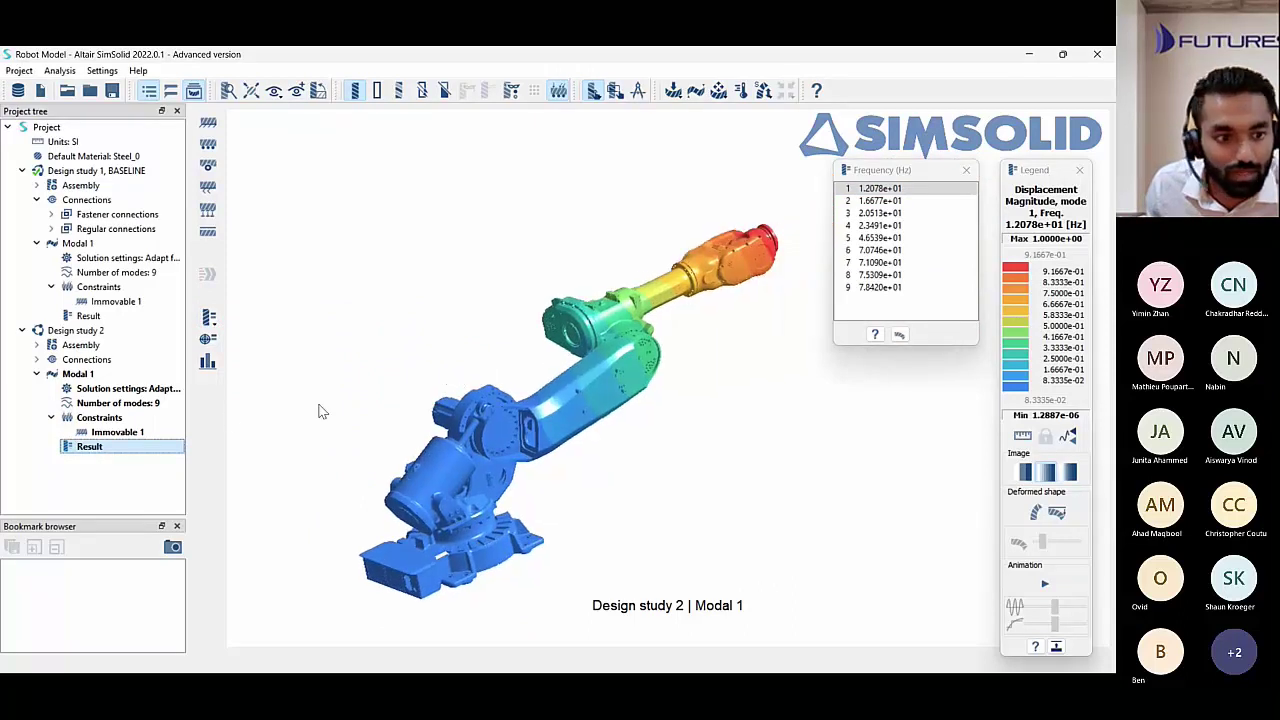
Review the displacement shapes of modes 3 and 5 in Design study 2 and animate mode 5.
left_click(893, 214)
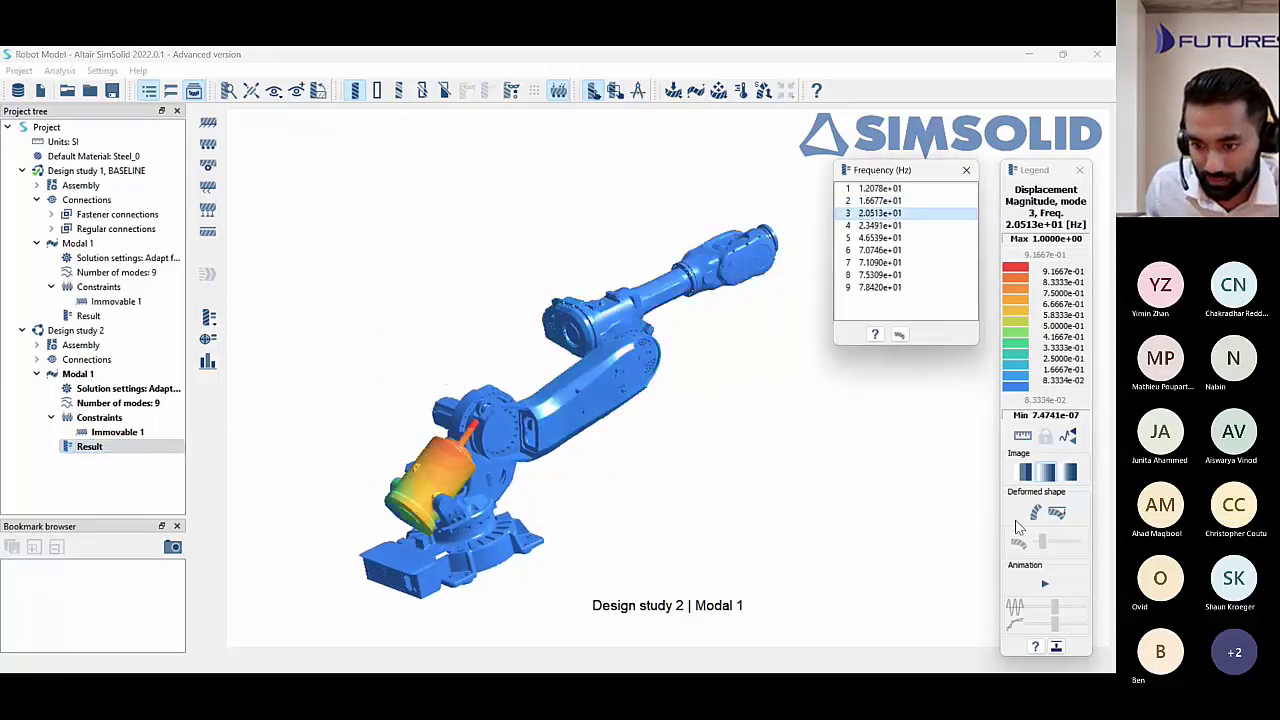
left_click(872, 238)
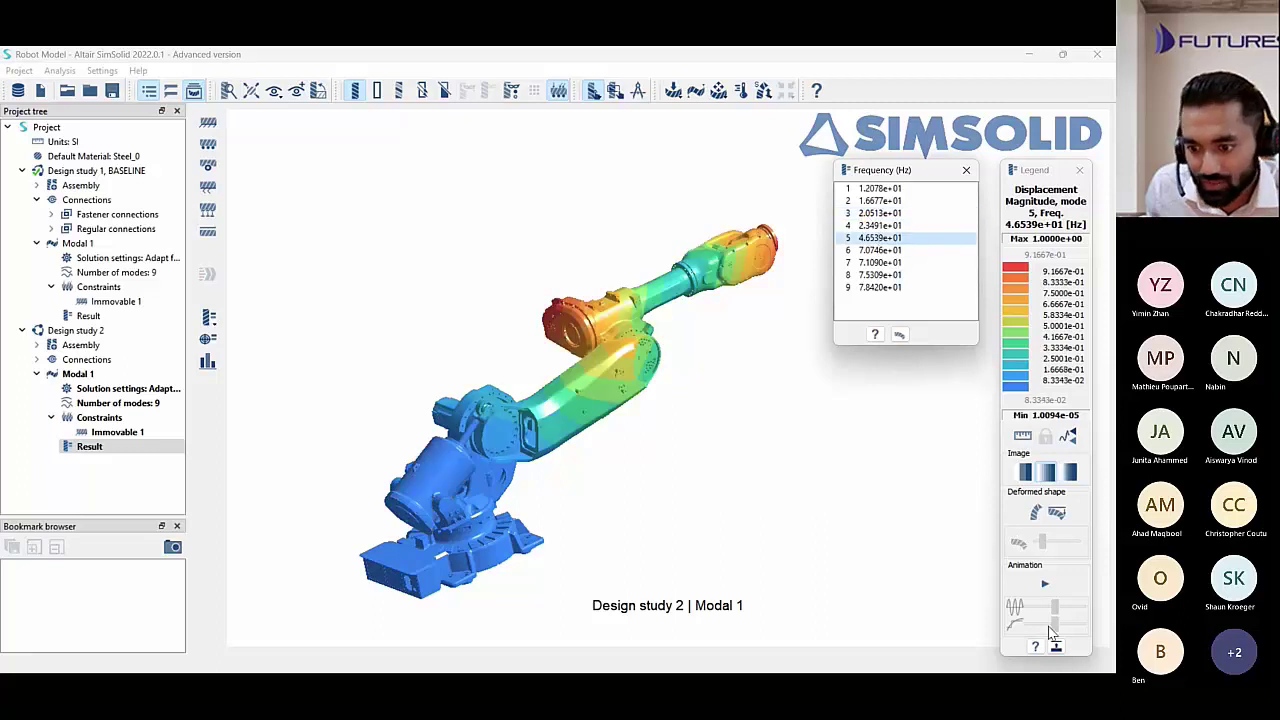
left_click(1044, 585)
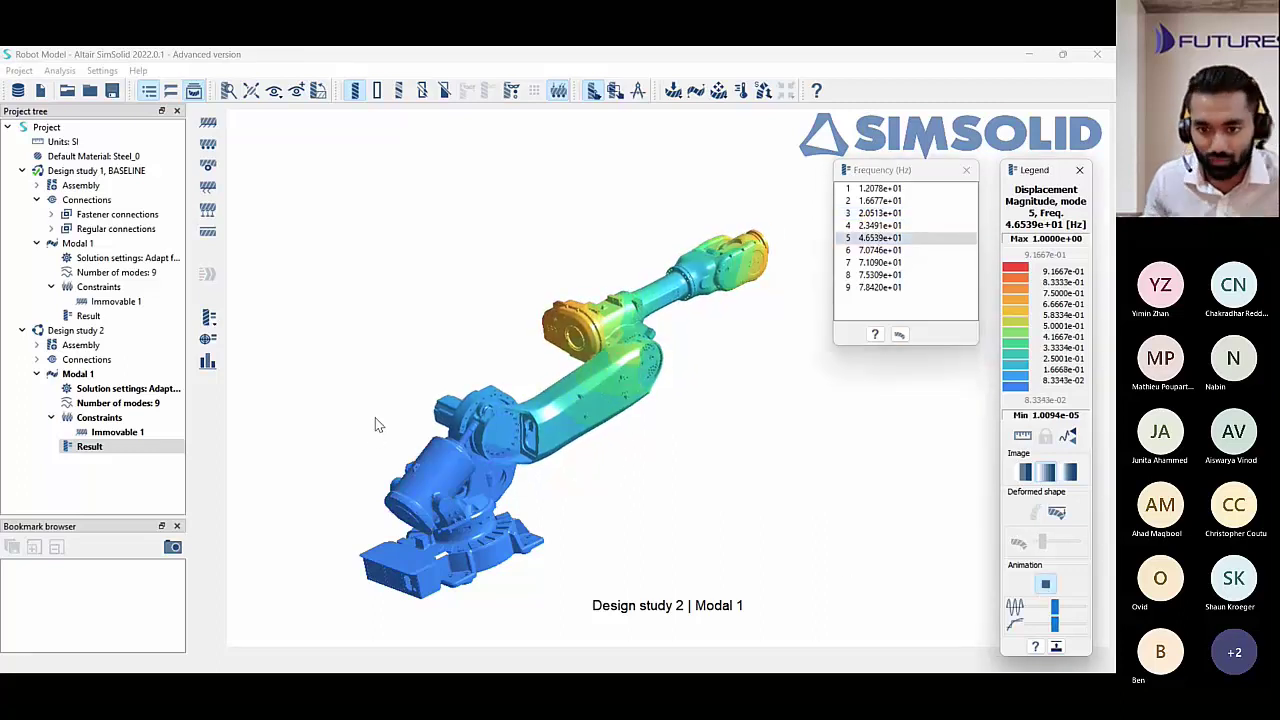
Compare the mode 1 displacement shapes and modal frequencies of Design study 1 and Design study 2.
left_click(920, 189)
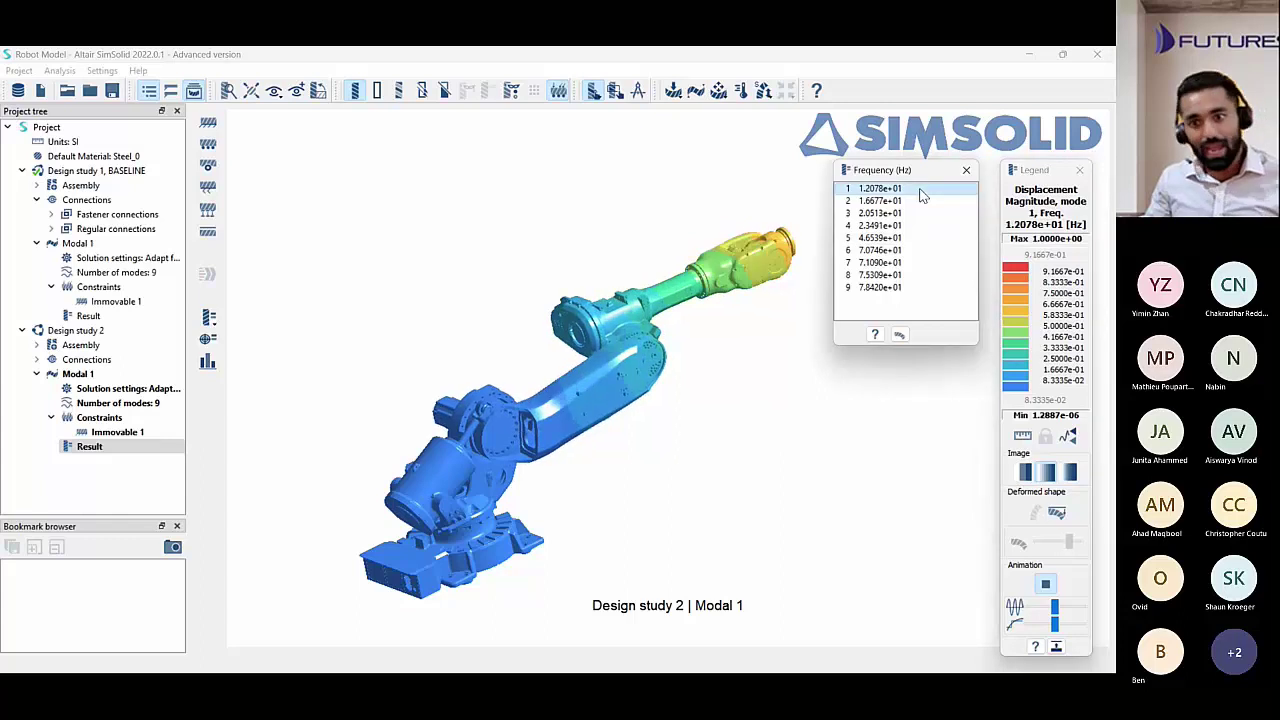
left_click(86, 316)
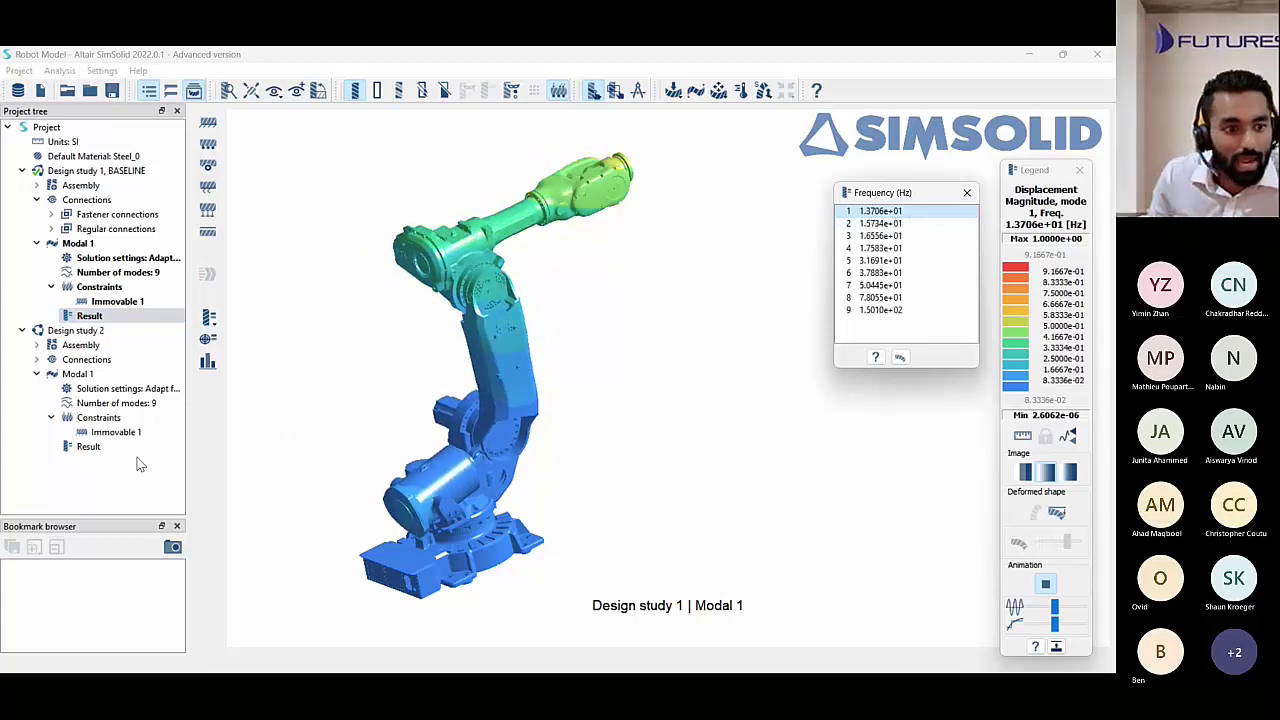
left_click(84, 447)
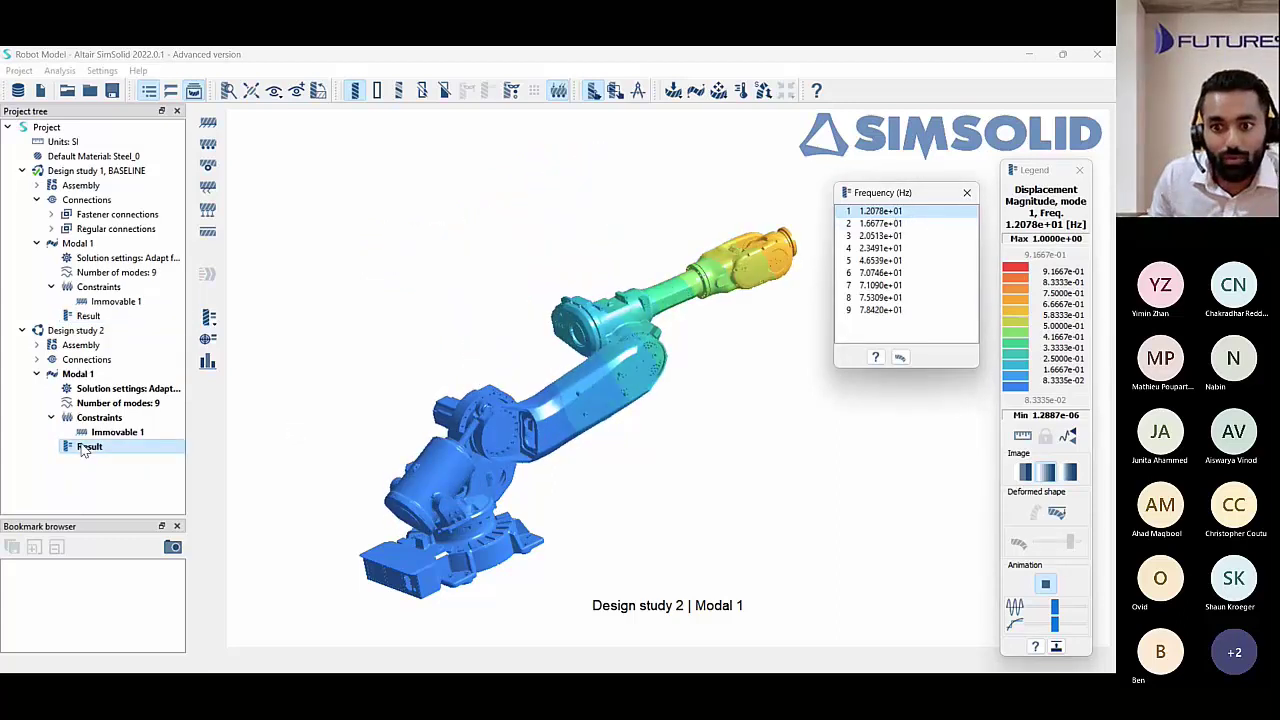
left_click(90, 316)
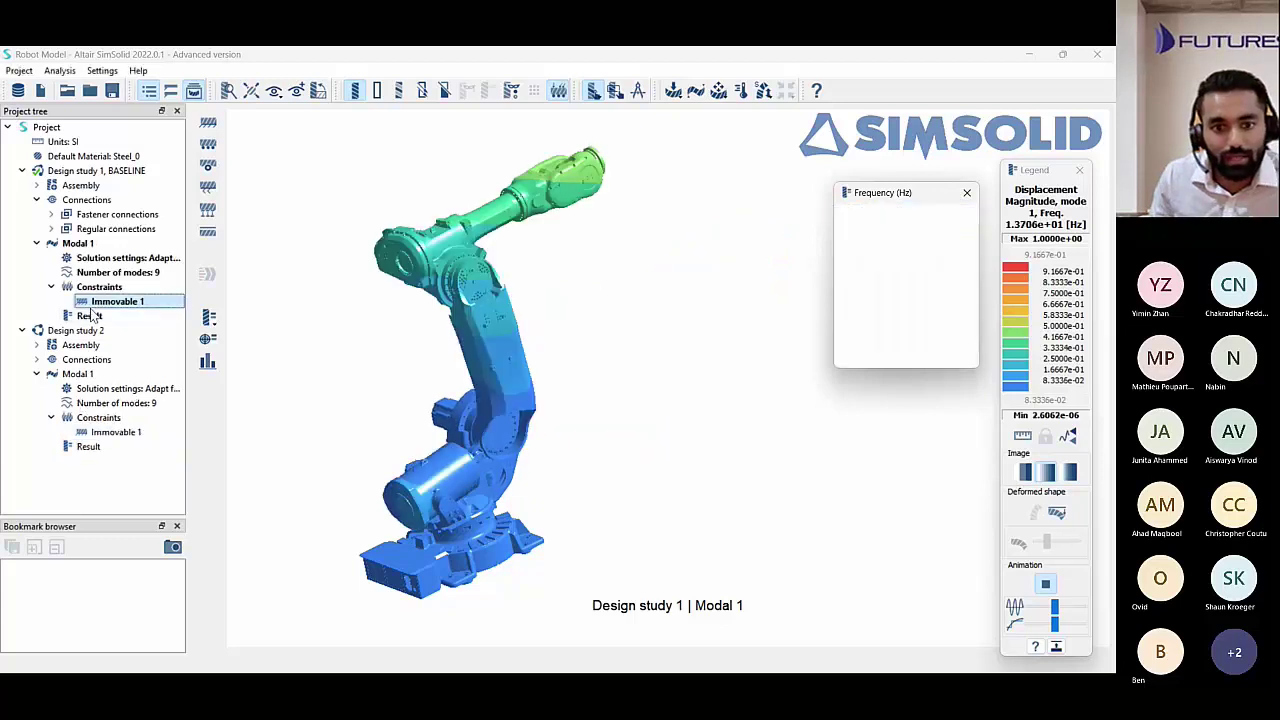
left_click(92, 447)
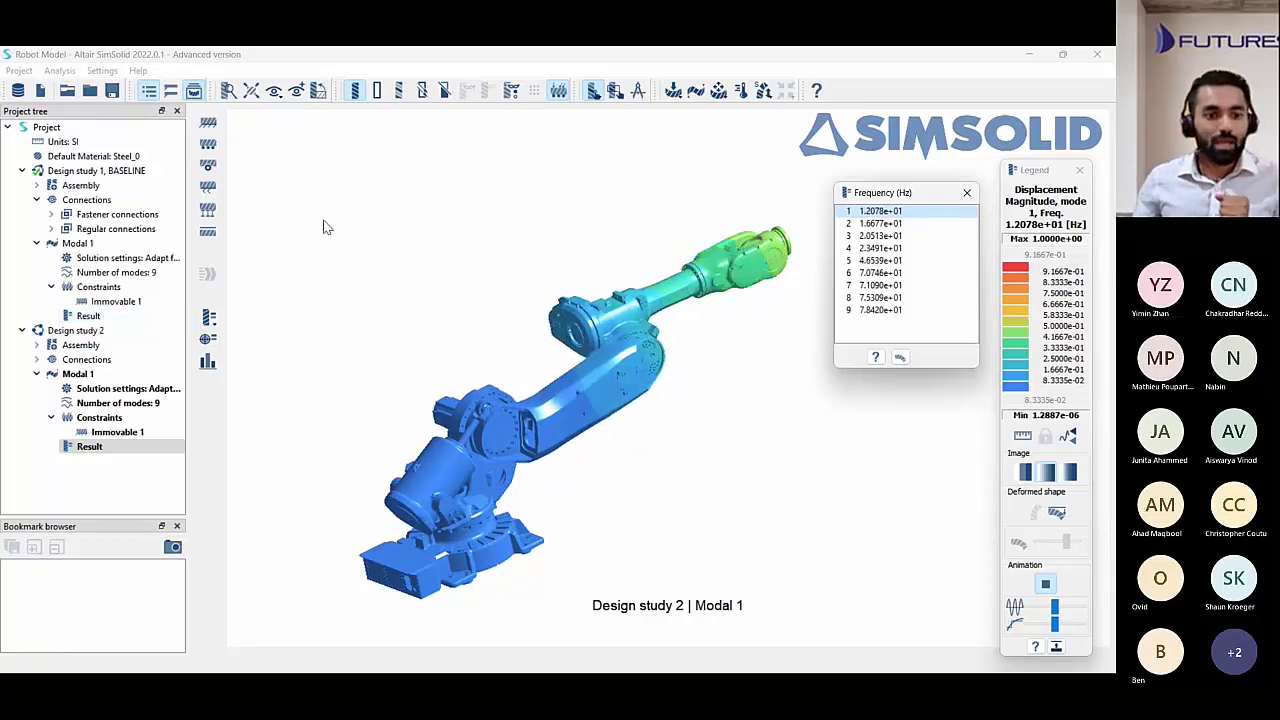
Close the modal displacement plot and inspect the undeformed arm pose of Design study 1.
key("Escape")
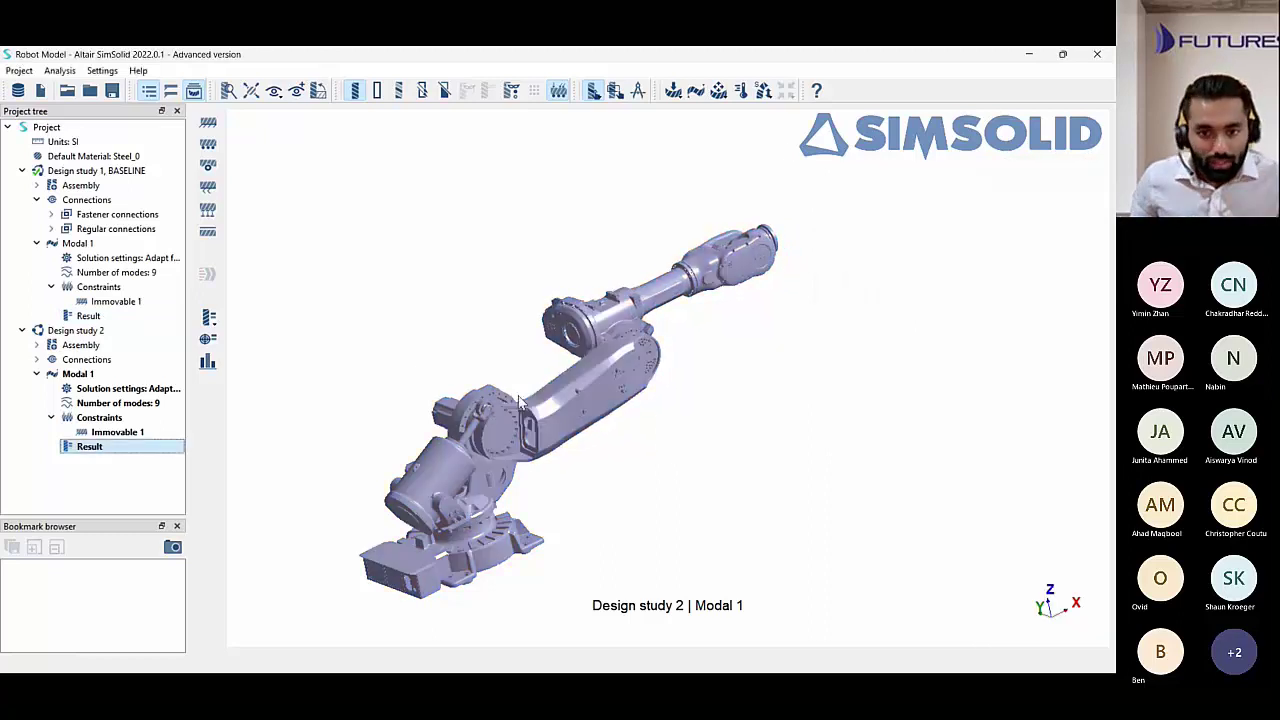
left_click(100, 316)
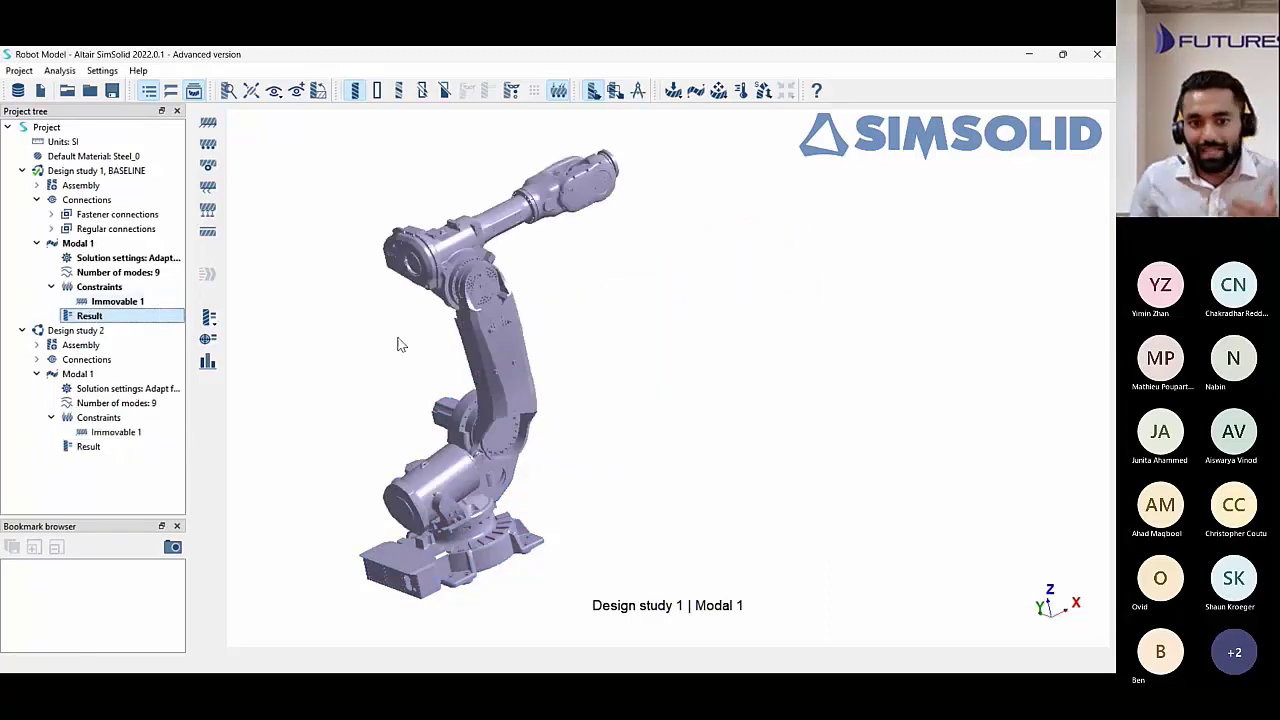
left_click_drag(566, 314, 608, 284)
right_click_drag(612, 316, 749, 374)
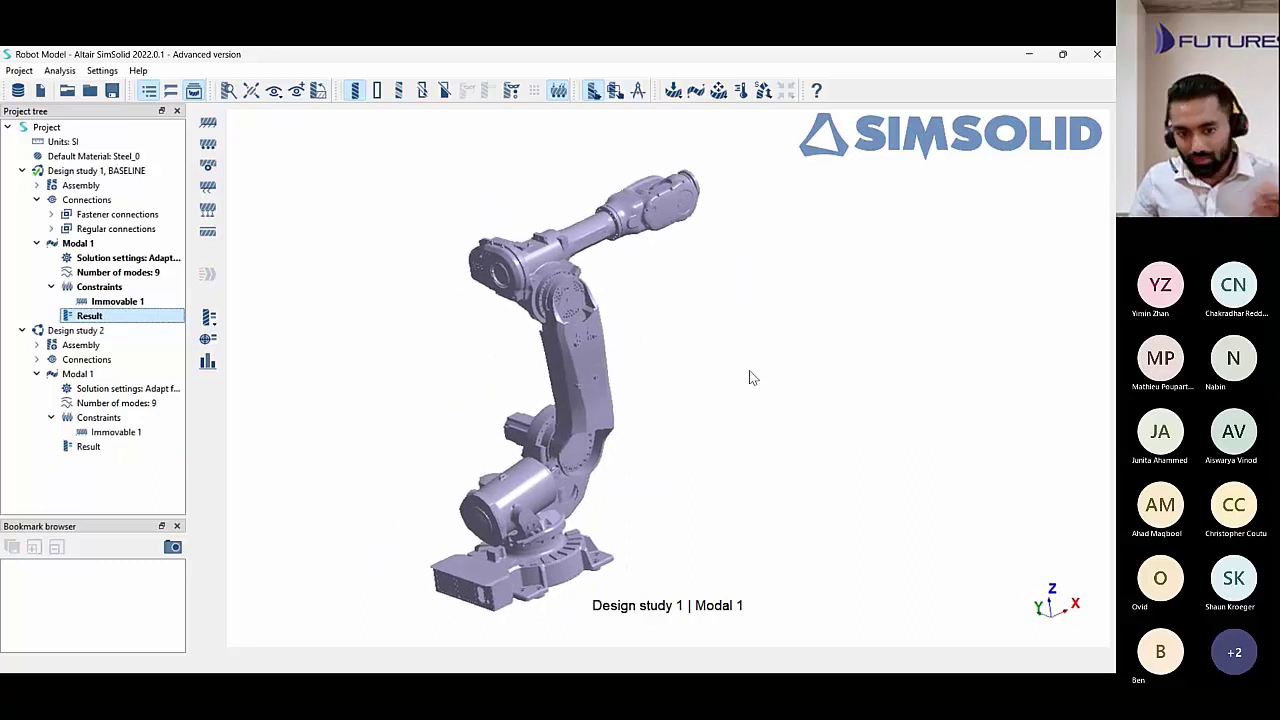
left_click_drag(749, 374, 660, 345)
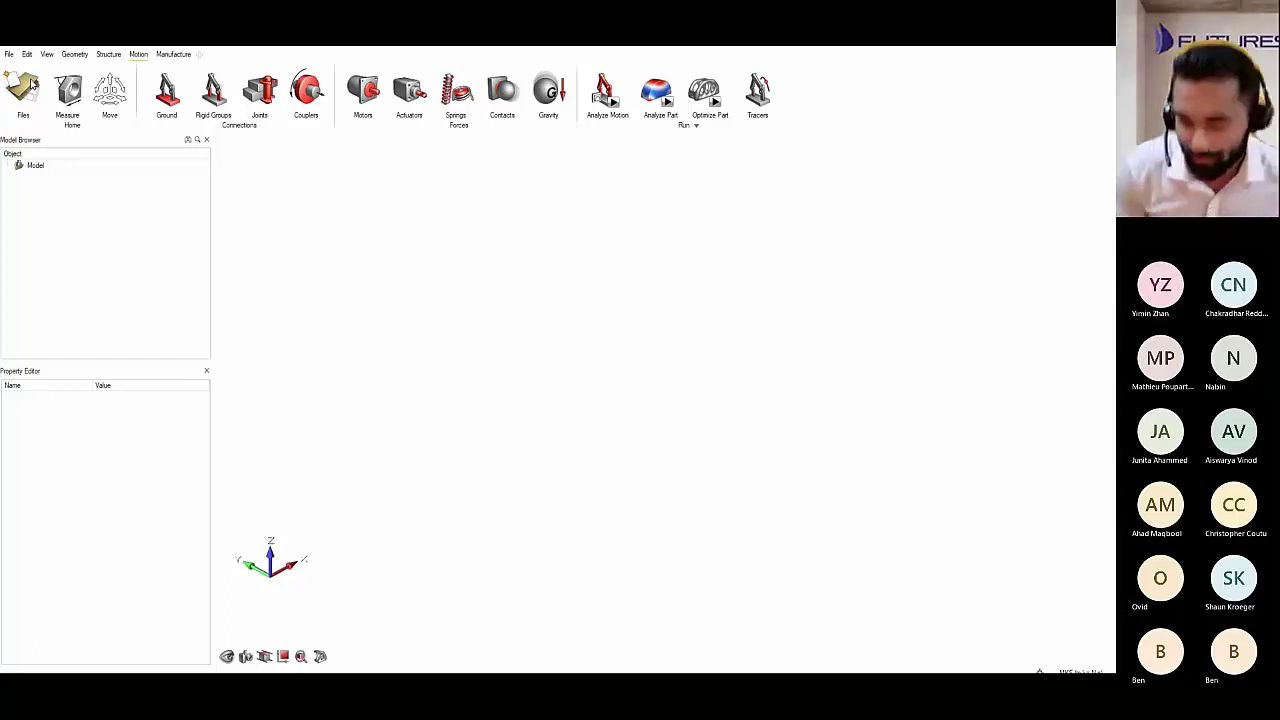
Switch to Altair Inspire and open the 00_rover.x_b file from the robot folder.
left_click(32, 85)
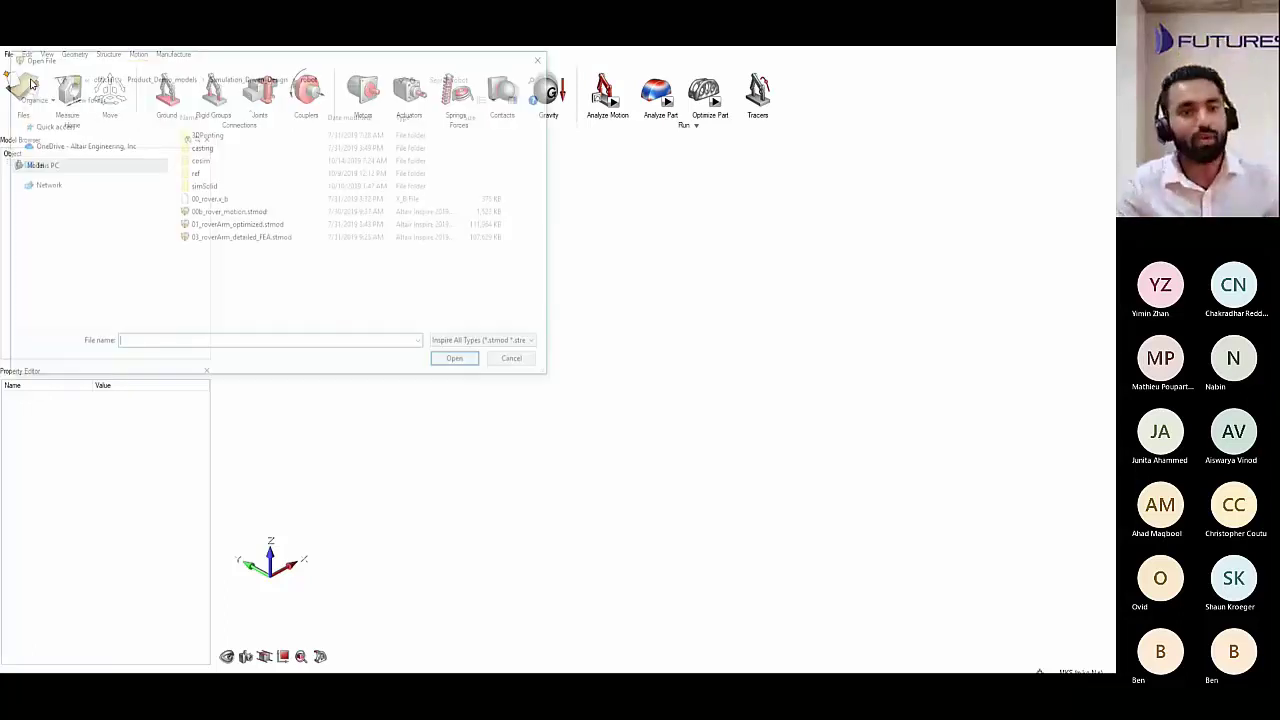
left_click(451, 343)
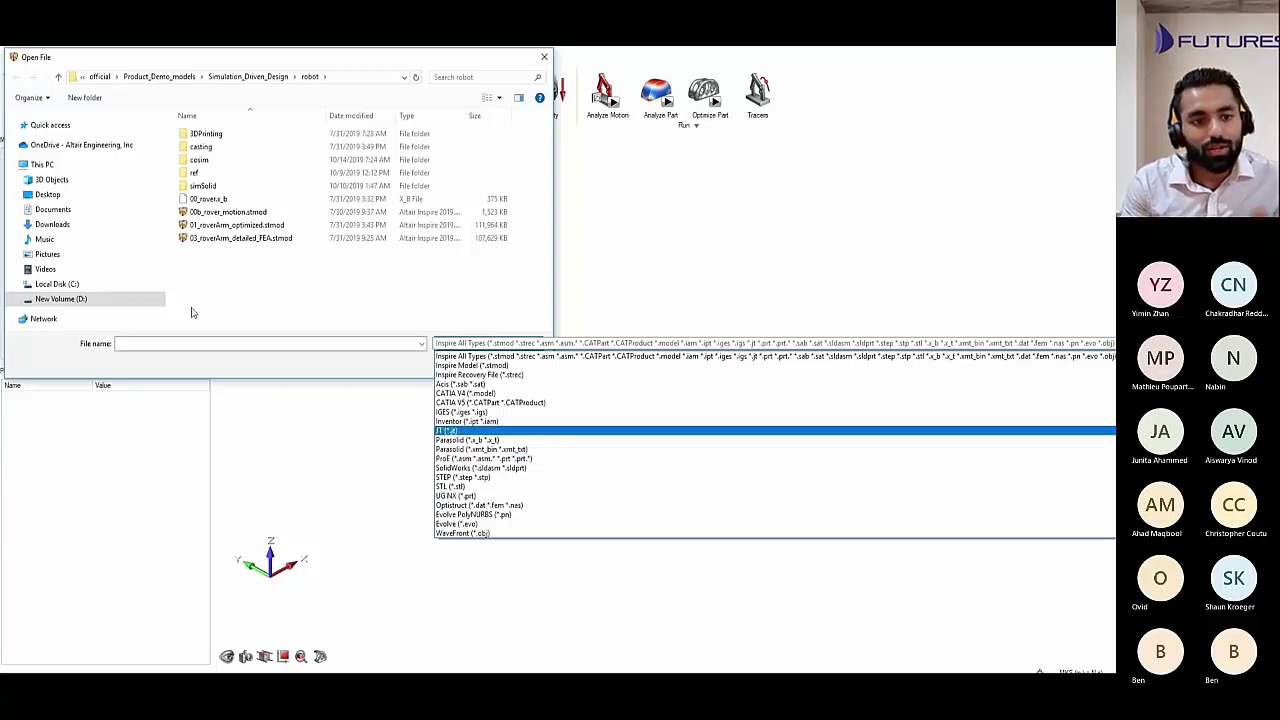
left_click(224, 202)
left_click(214, 200)
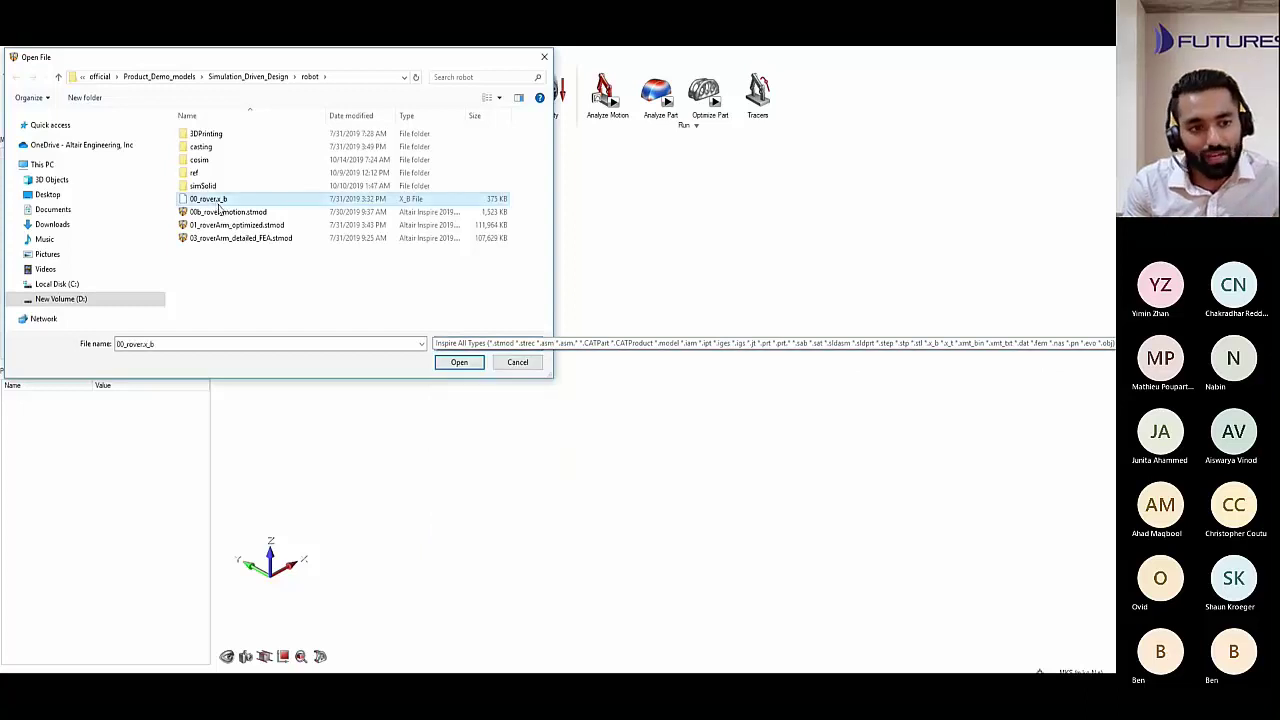
left_click(465, 360)
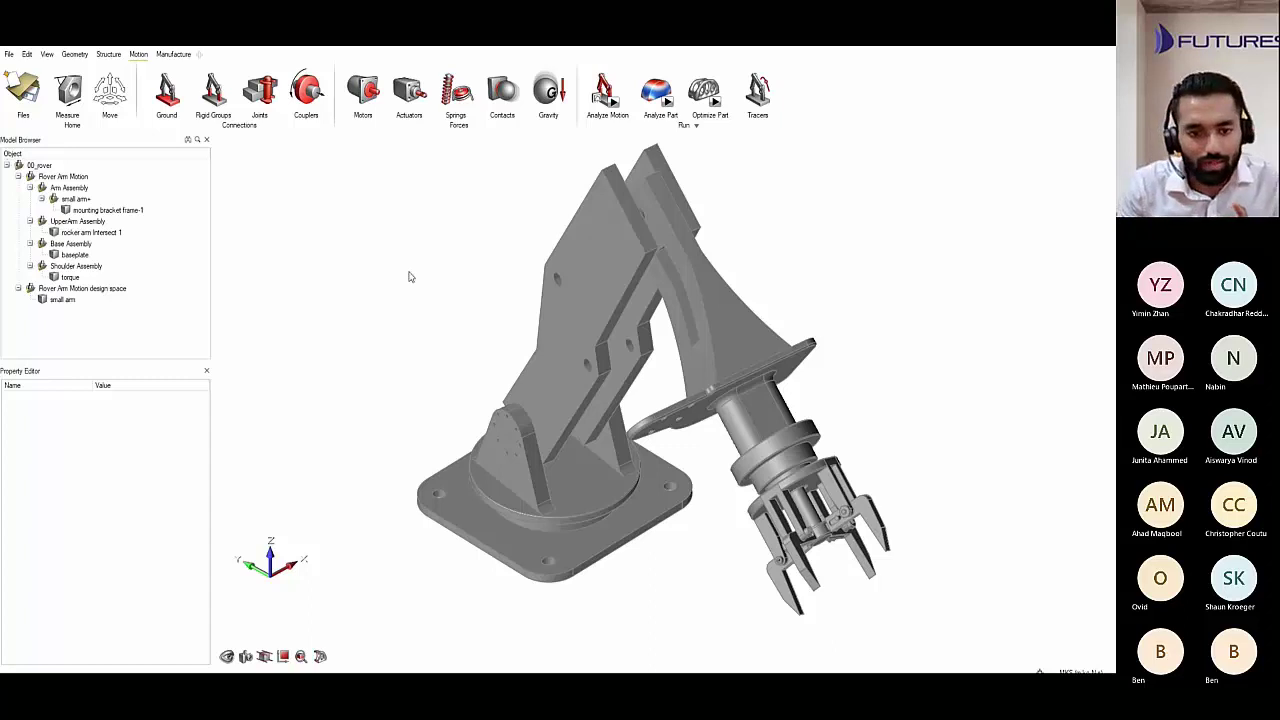
Apply automatic colors to the parts of the rover arm and view it from the opposite side.
left_click(47, 54)
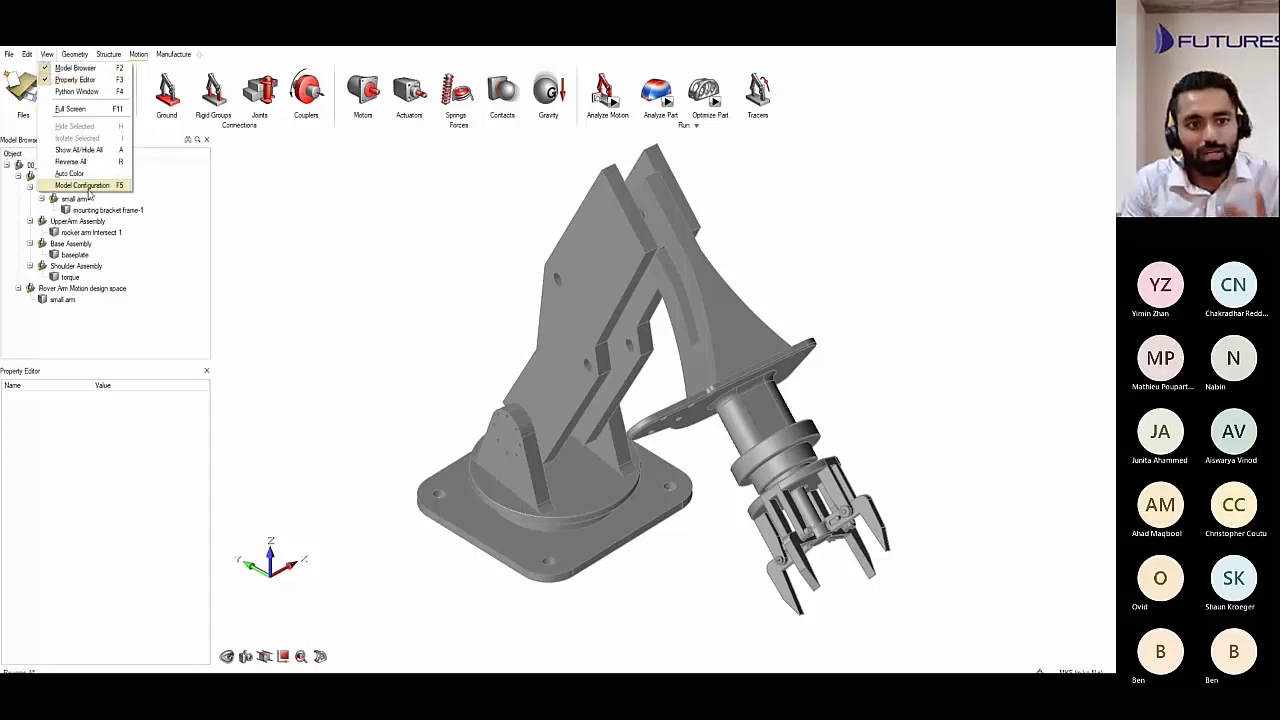
left_click(70, 173)
right_click_drag(545, 398, 594, 540)
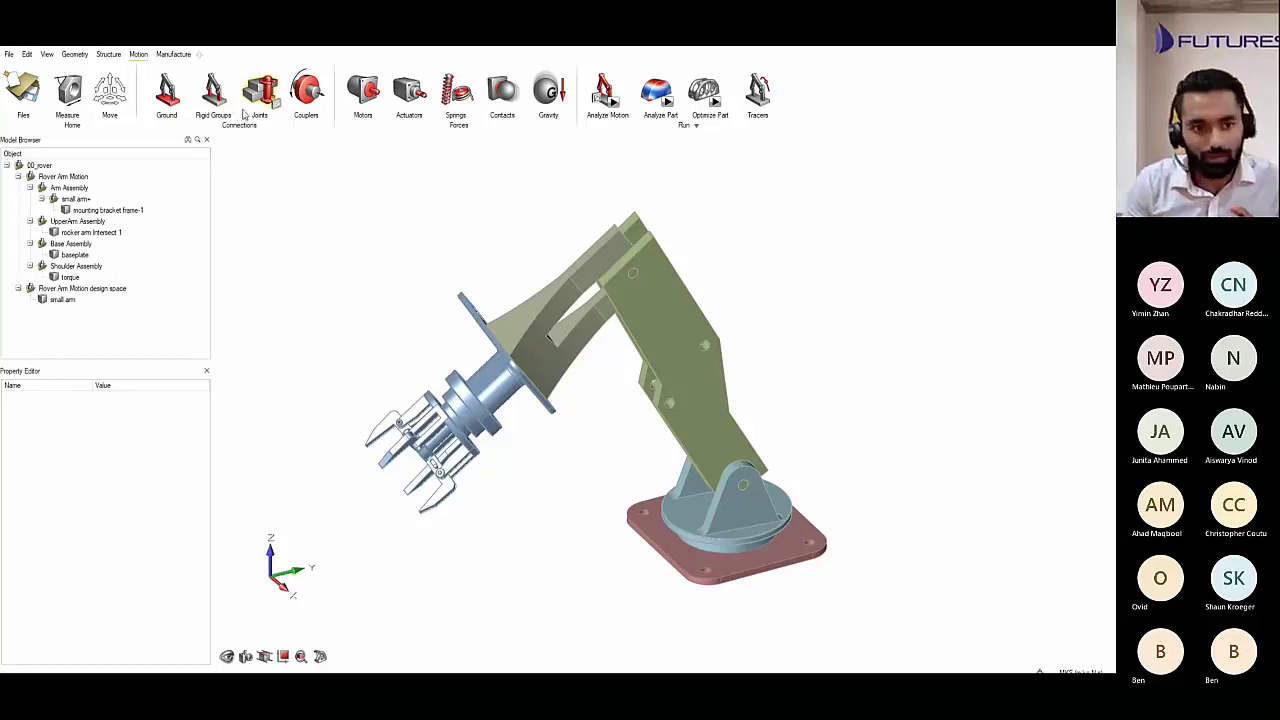
Create joints at all detected features and lock the planar joint between the mounting bracket frame and the small arm.
left_click(259, 93)
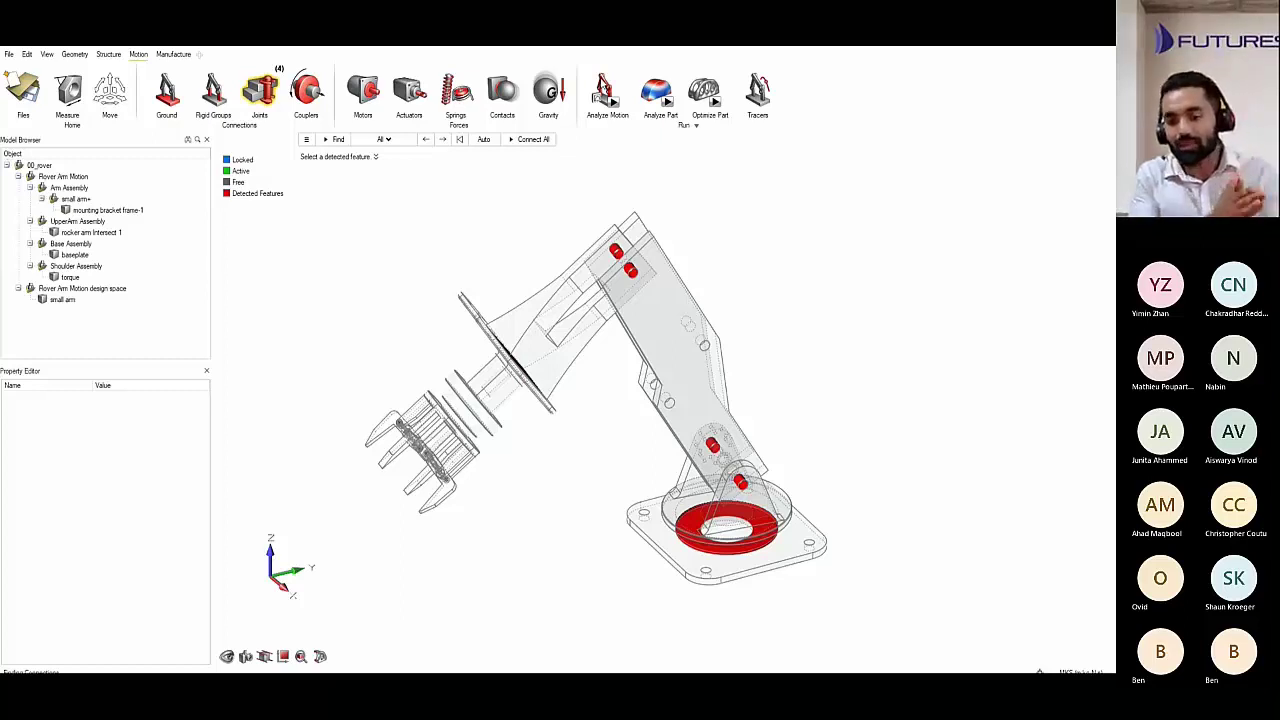
left_click(522, 144)
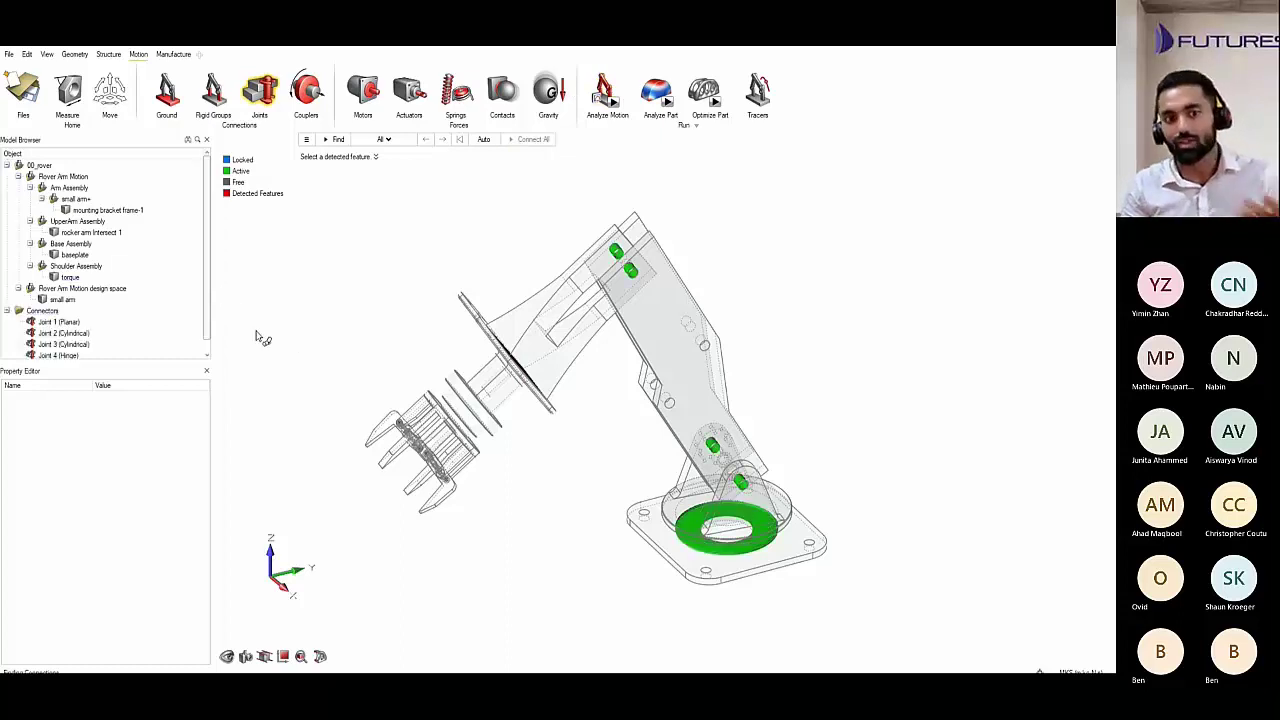
scroll(537, 412, "up", 2)
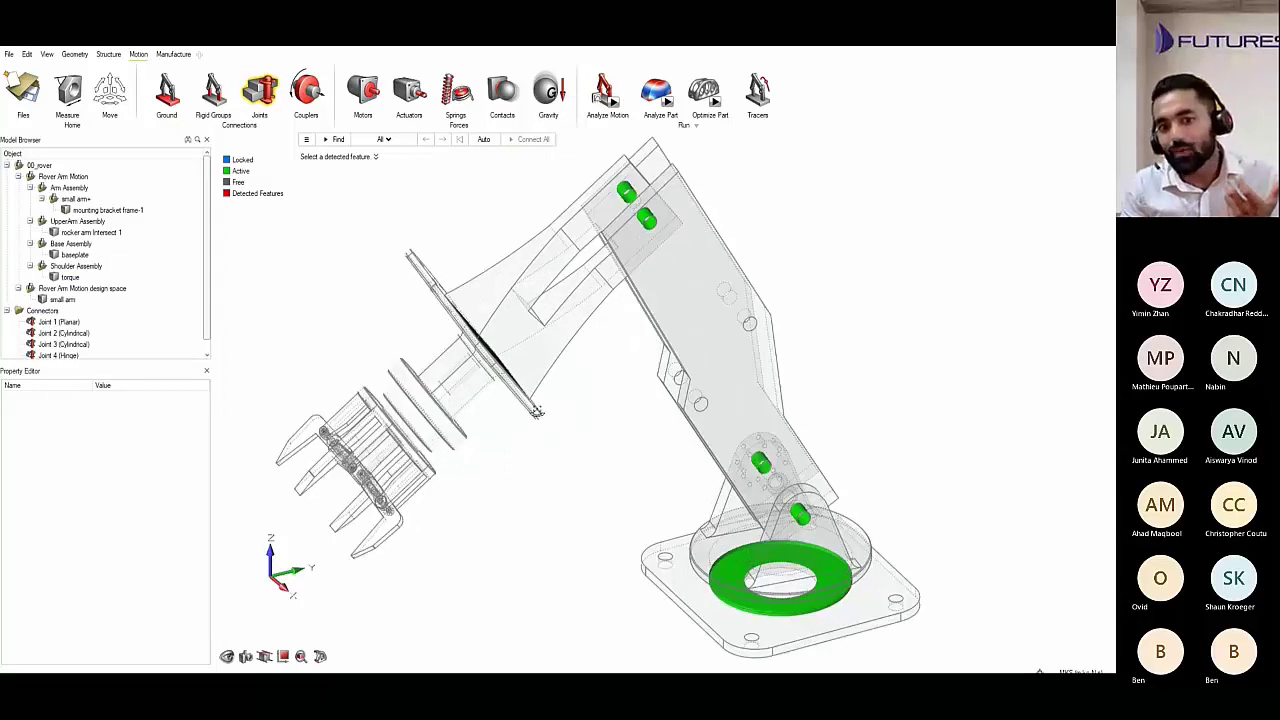
right_click_drag(537, 412, 478, 440)
left_click(478, 440)
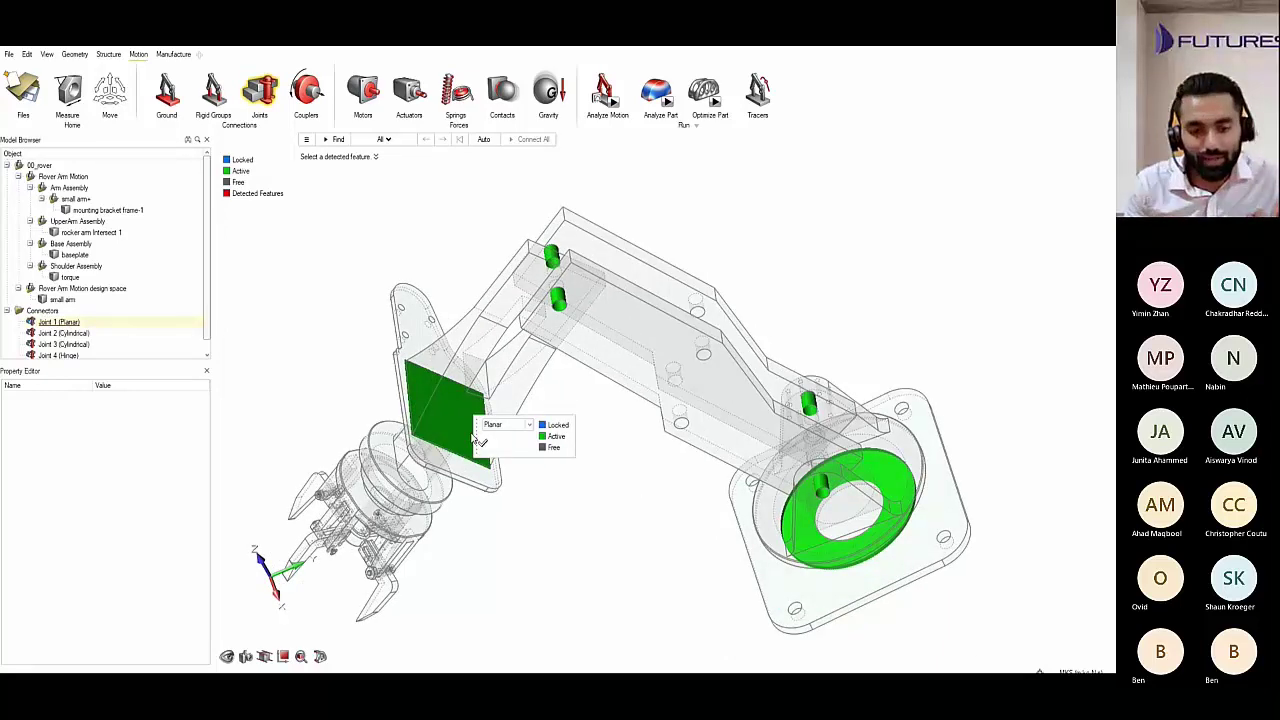
left_click(556, 425)
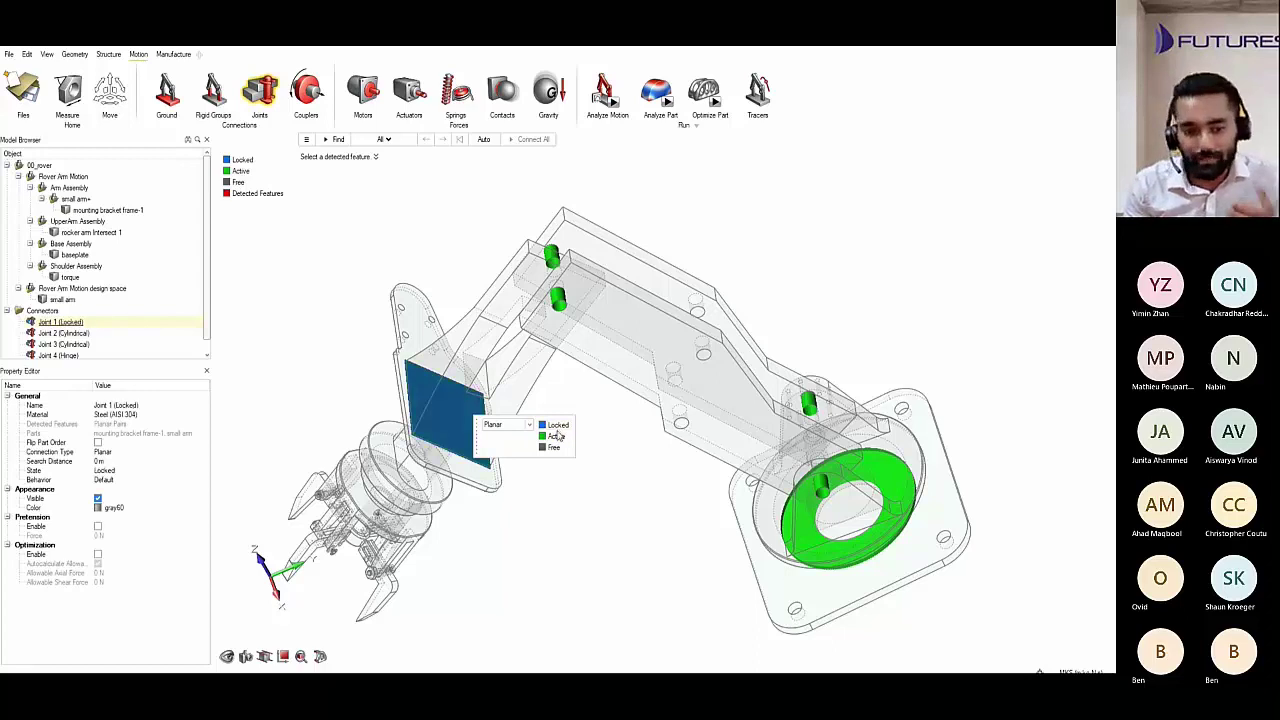
right_click_drag(325, 290, 299, 288)
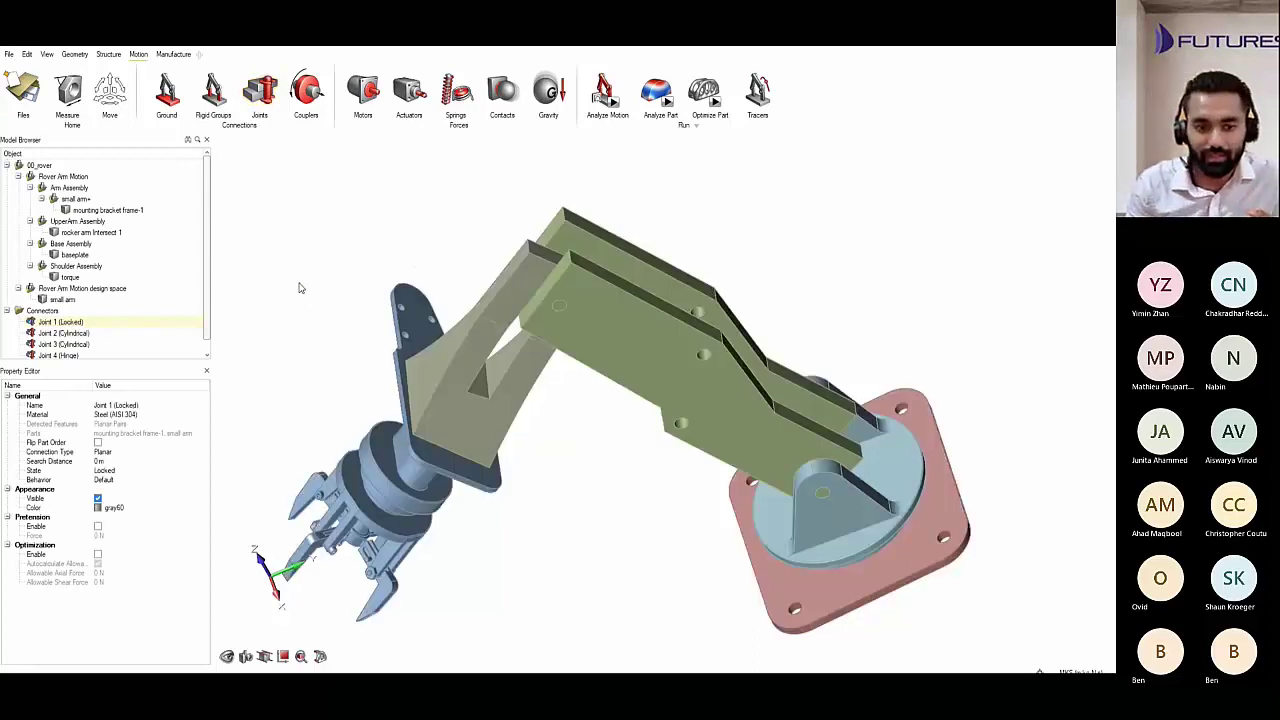
Change the connection type of the two cylindrical joints, Joint 2 and Joint 3, to Hinge.
left_click(78, 337)
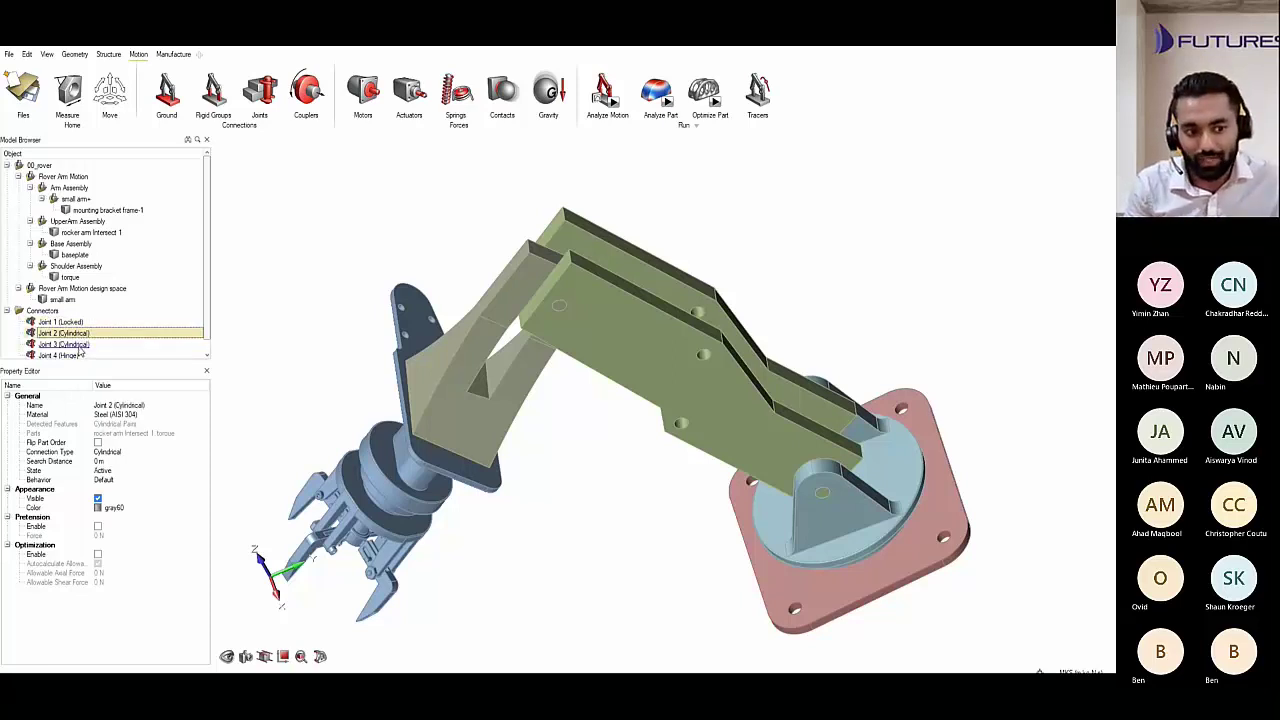
left_click(75, 344, "ctrl")
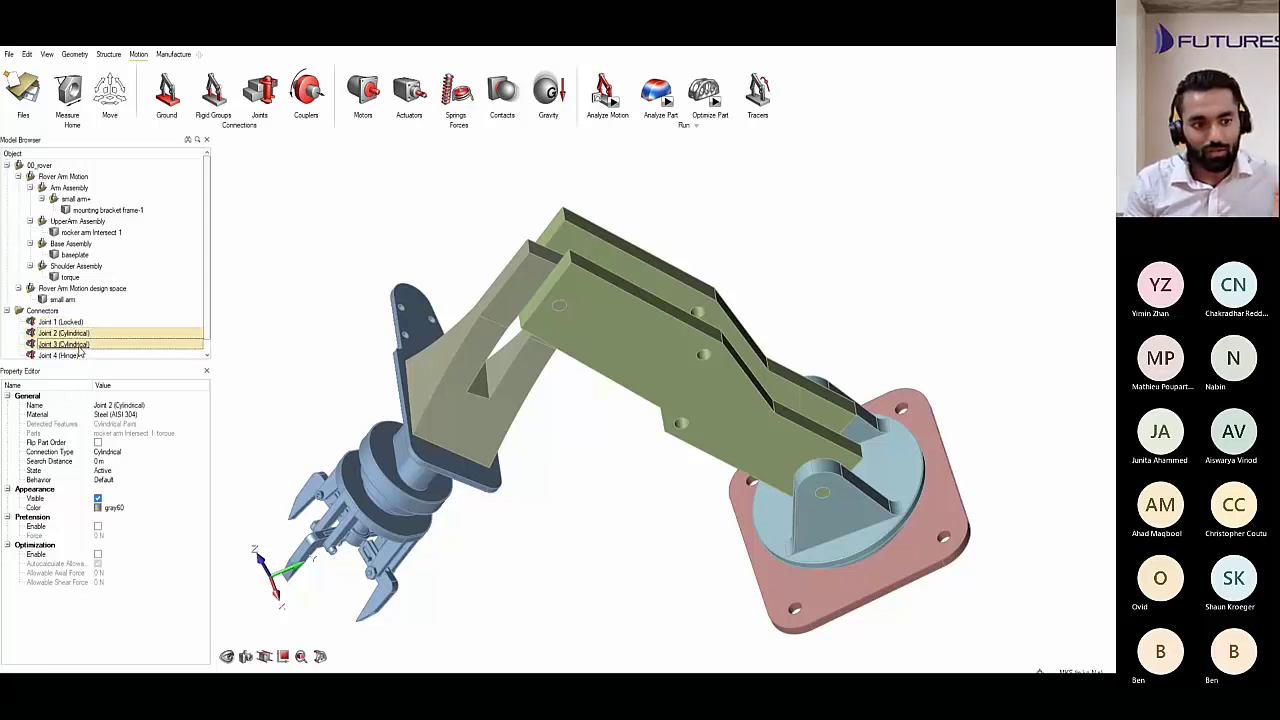
left_click(114, 456)
left_click(138, 481)
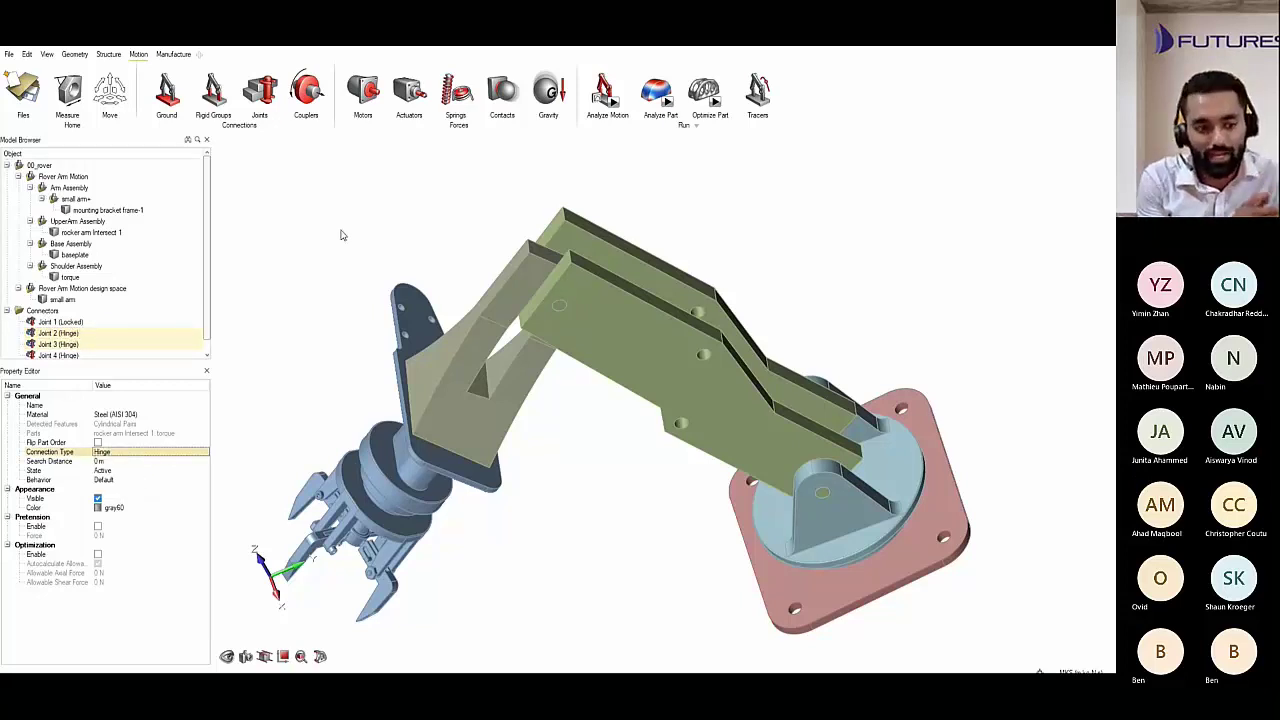
left_click(333, 264)
Place a motor on the torque part at the central hole, working from the underside of the baseplate.
mouse_move(343, 307)
right_mouse_down()
mouse_move(440, 480)
mouse_move(403, 480)
right_mouse_up()
scroll(440, 485, "down", 3)
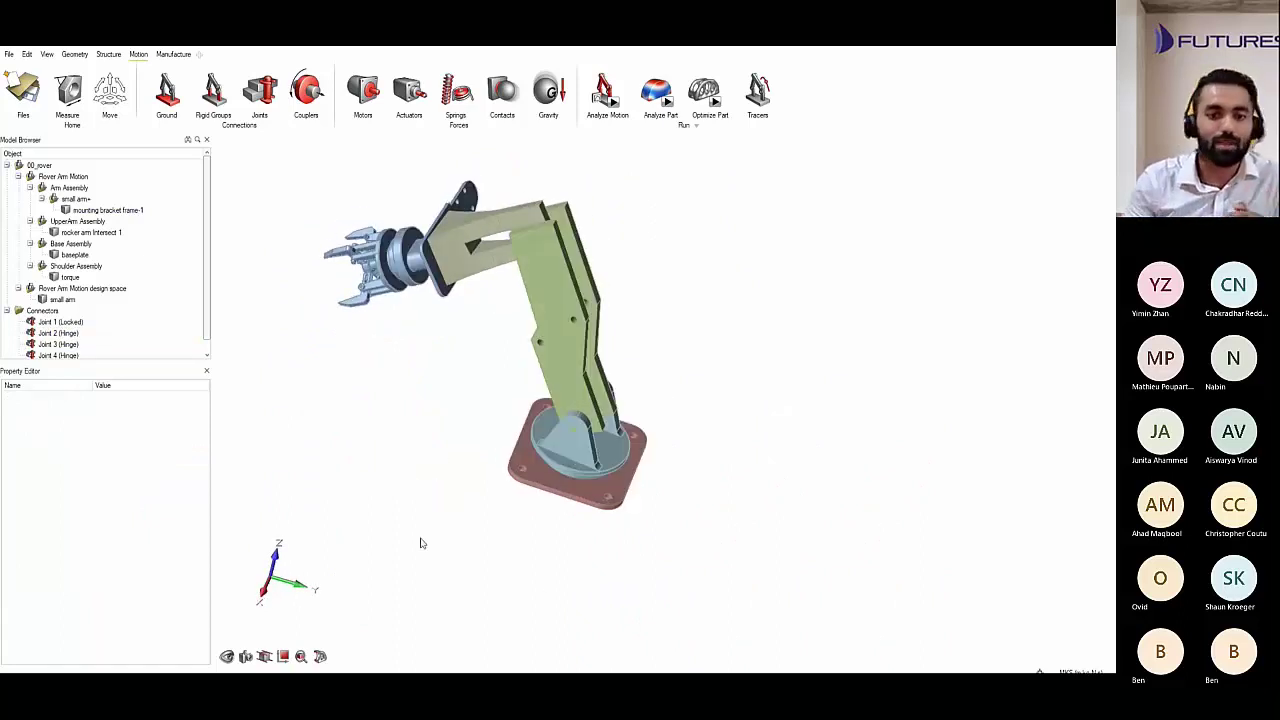
mouse_move(653, 397)
right_mouse_down()
mouse_move(647, 327)
mouse_move(674, 277)
right_mouse_up()
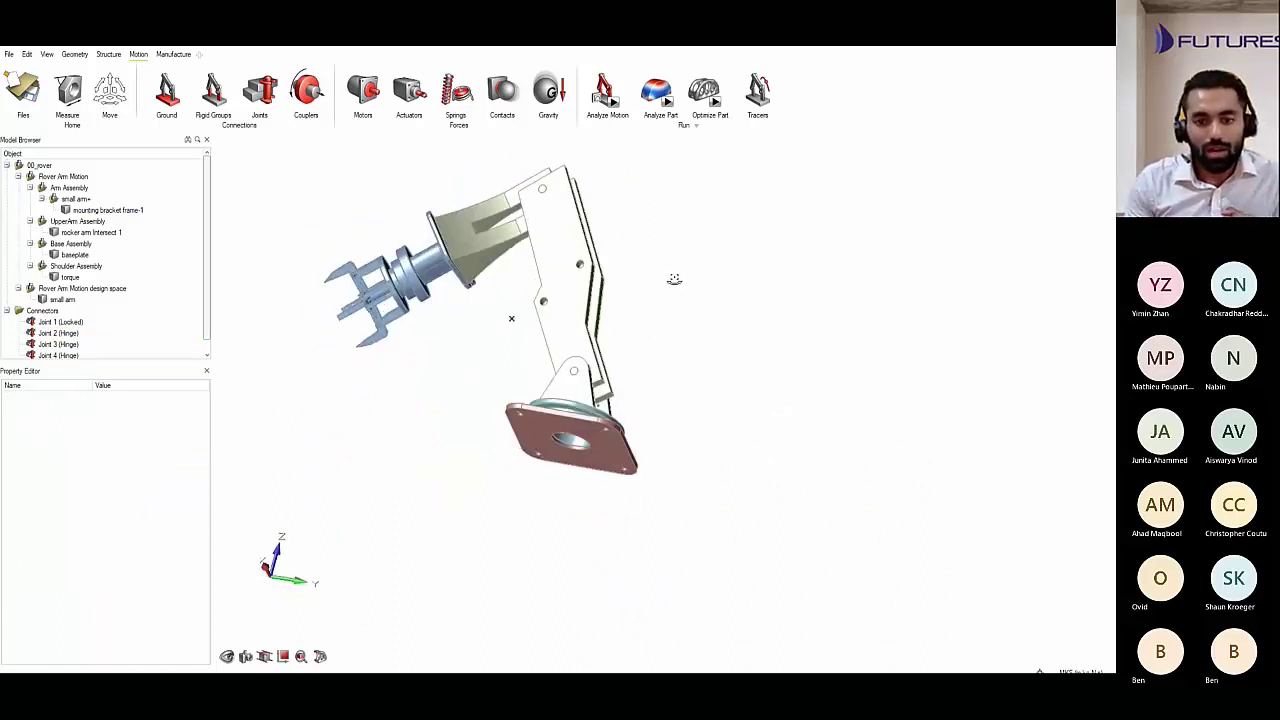
left_click(370, 92)
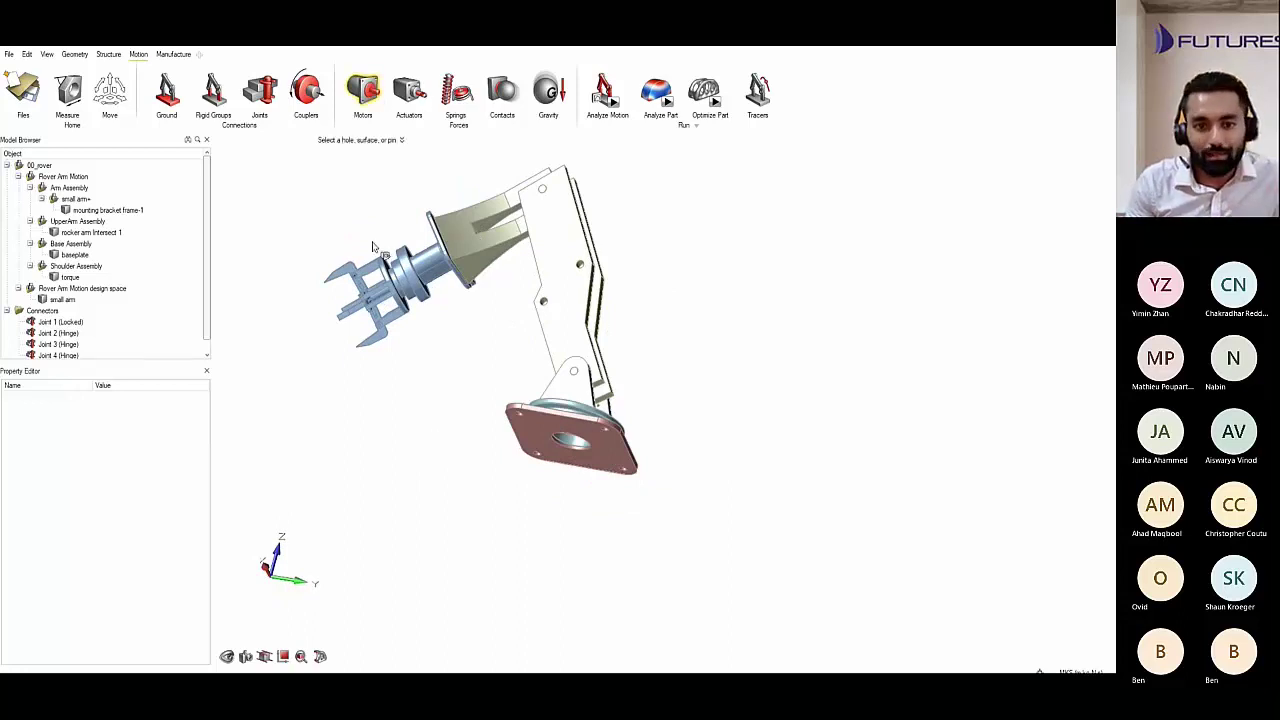
scroll(560, 460, "up", 5)
scroll(576, 456, "up", 6)
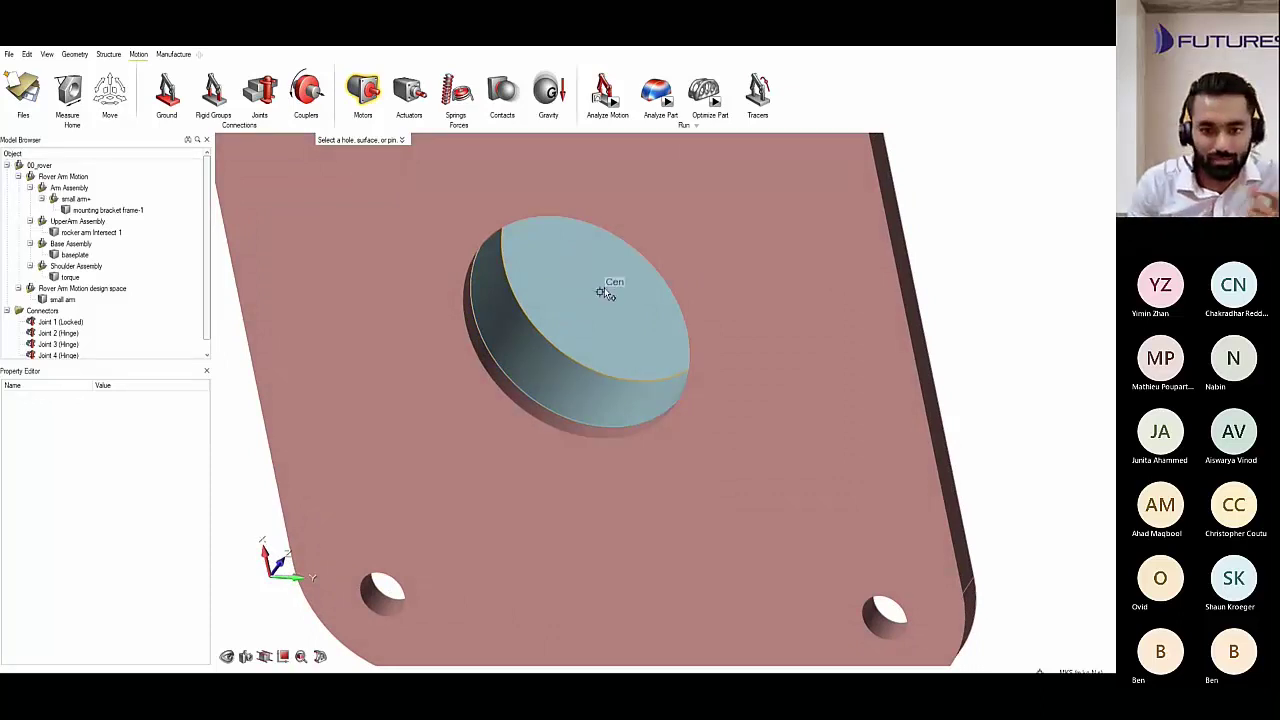
left_click(606, 288)
scroll(568, 387, "up", 2)
left_click(560, 377)
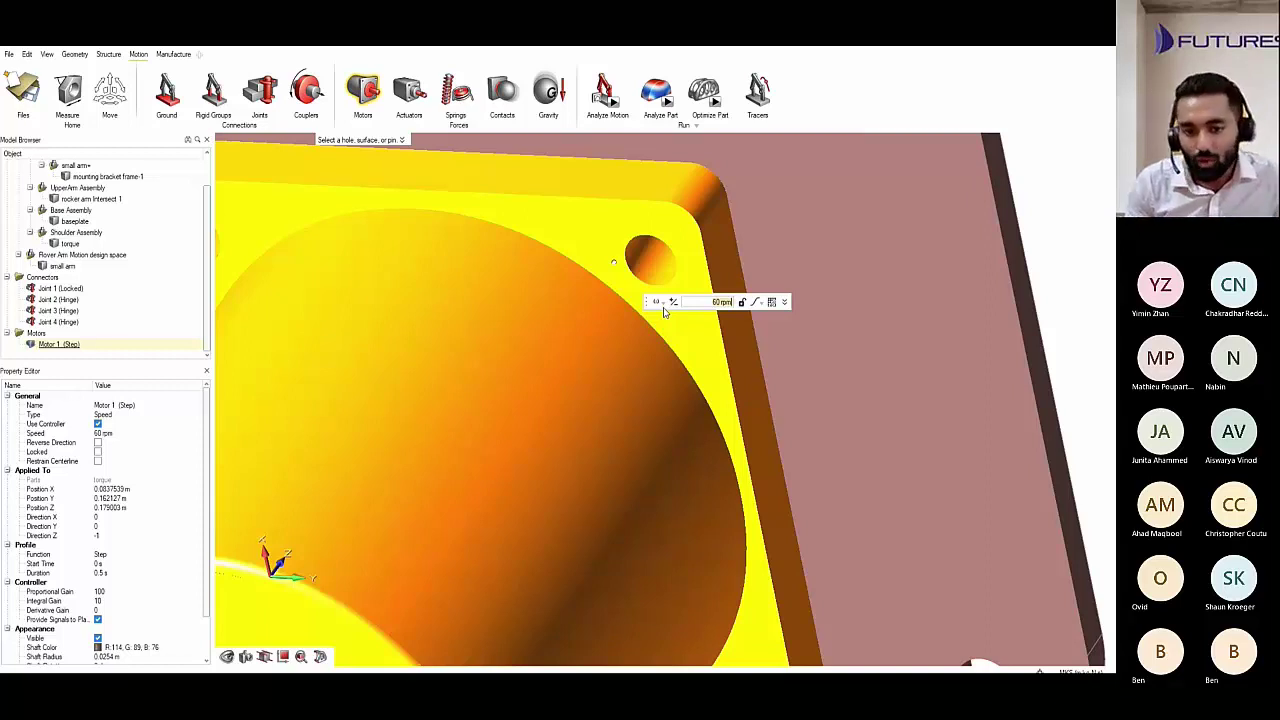
Set the base motor's type to Angle and its profile function to Table.
left_click(660, 302)
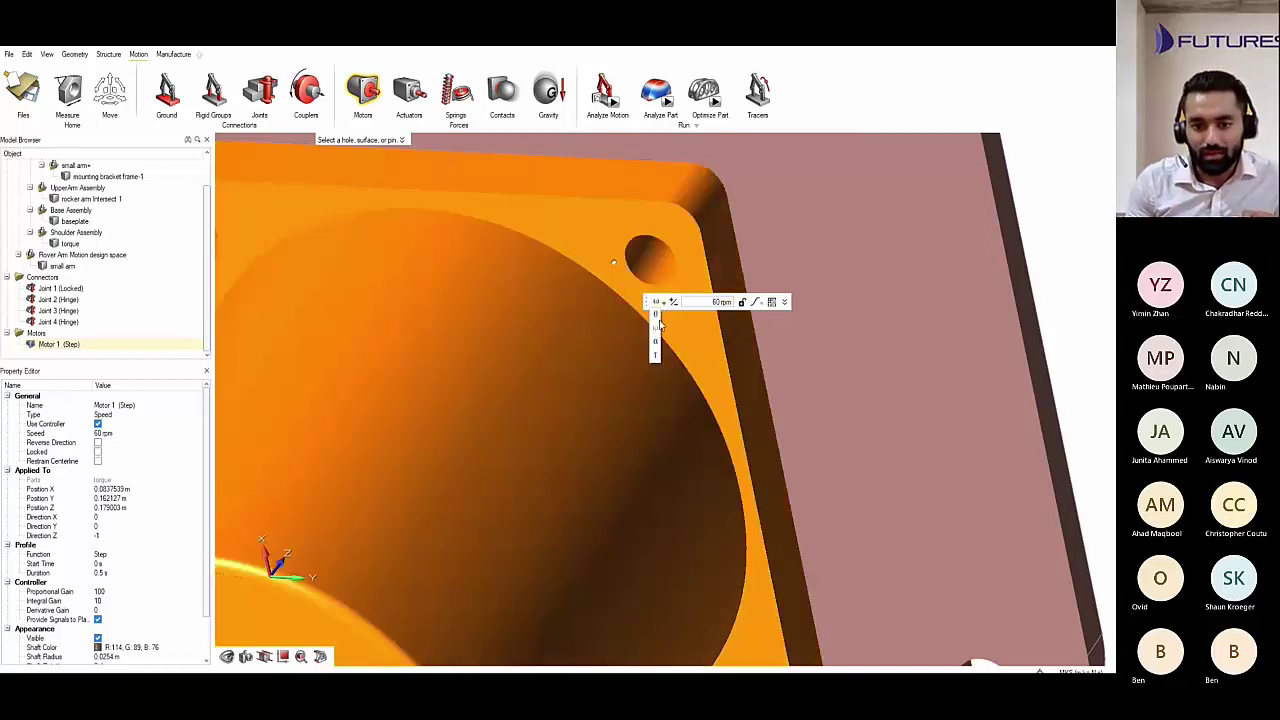
left_click(655, 341)
left_click(757, 302)
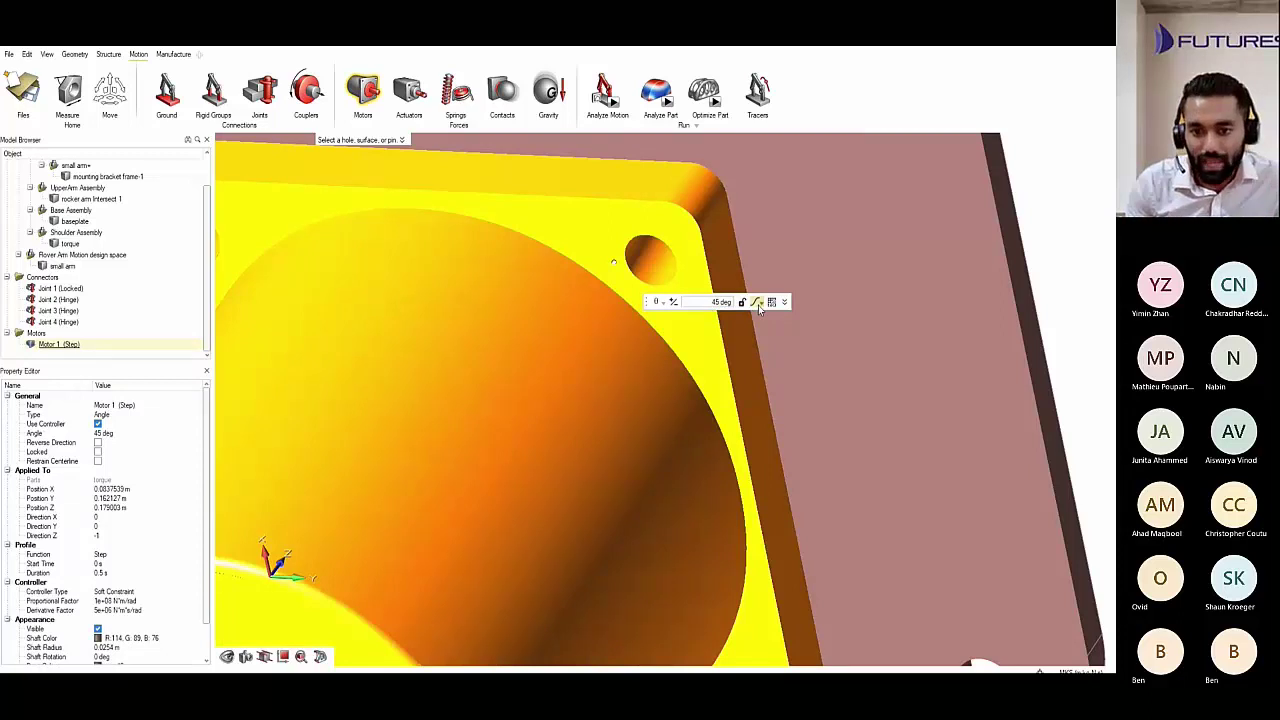
left_click(754, 424)
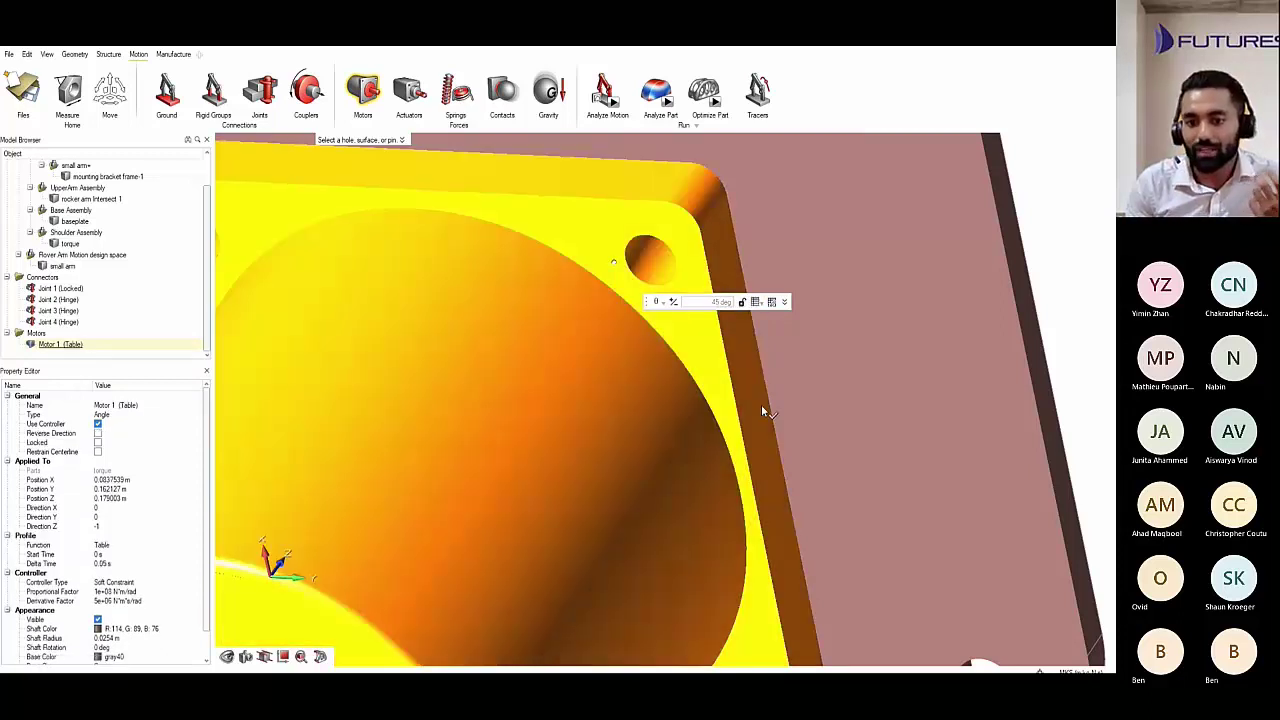
Load Motor 1_Angle_profile_MKS.csv as the angle profile table of the base motor.
left_click(771, 302)
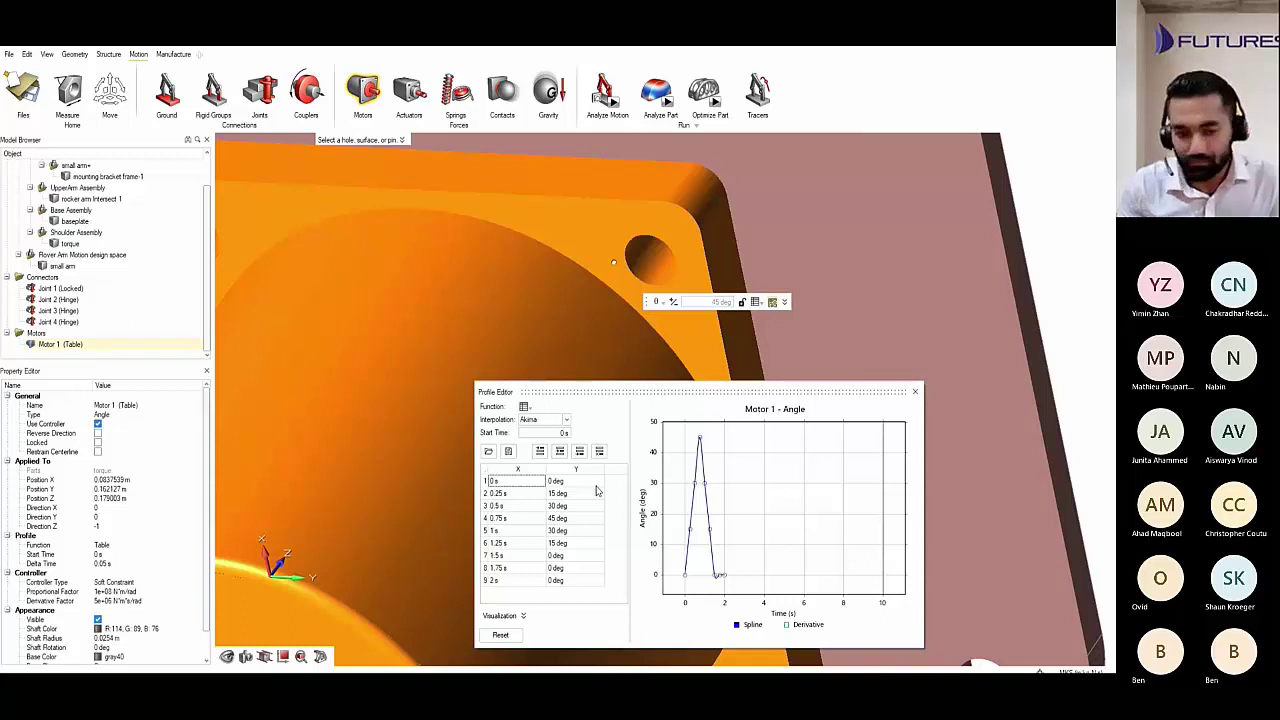
left_click(488, 452)
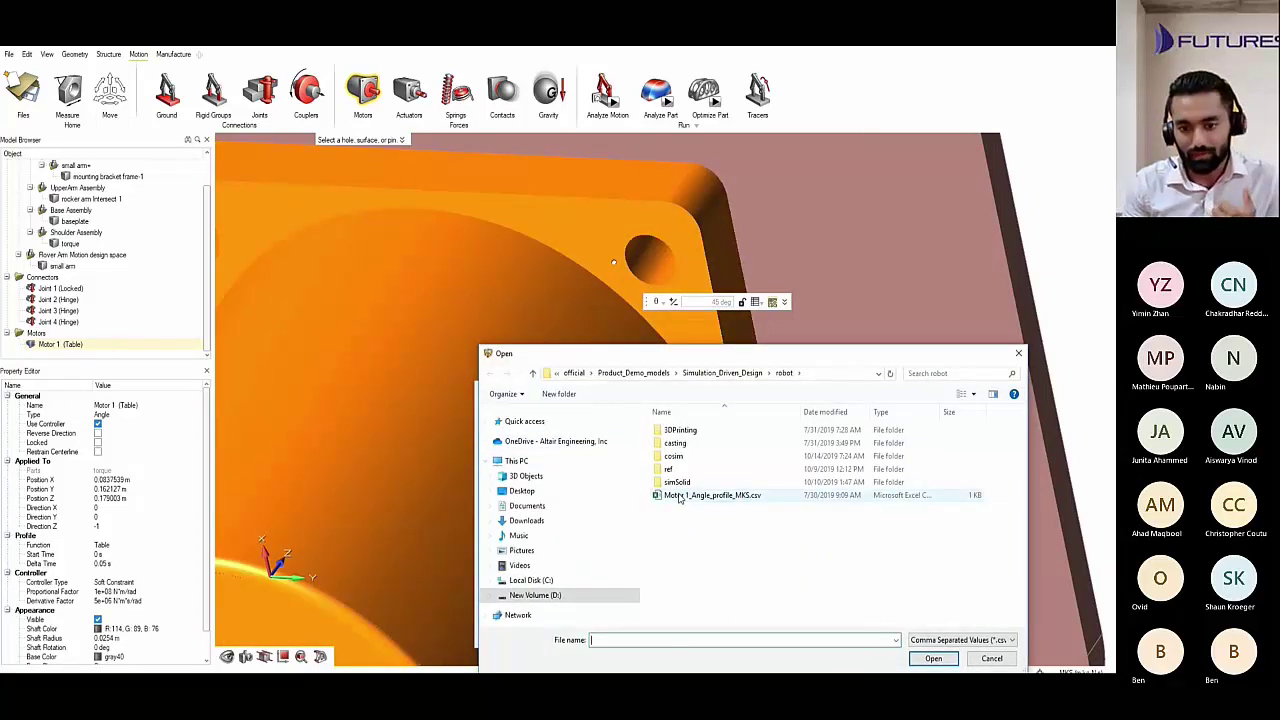
double_click(679, 496)
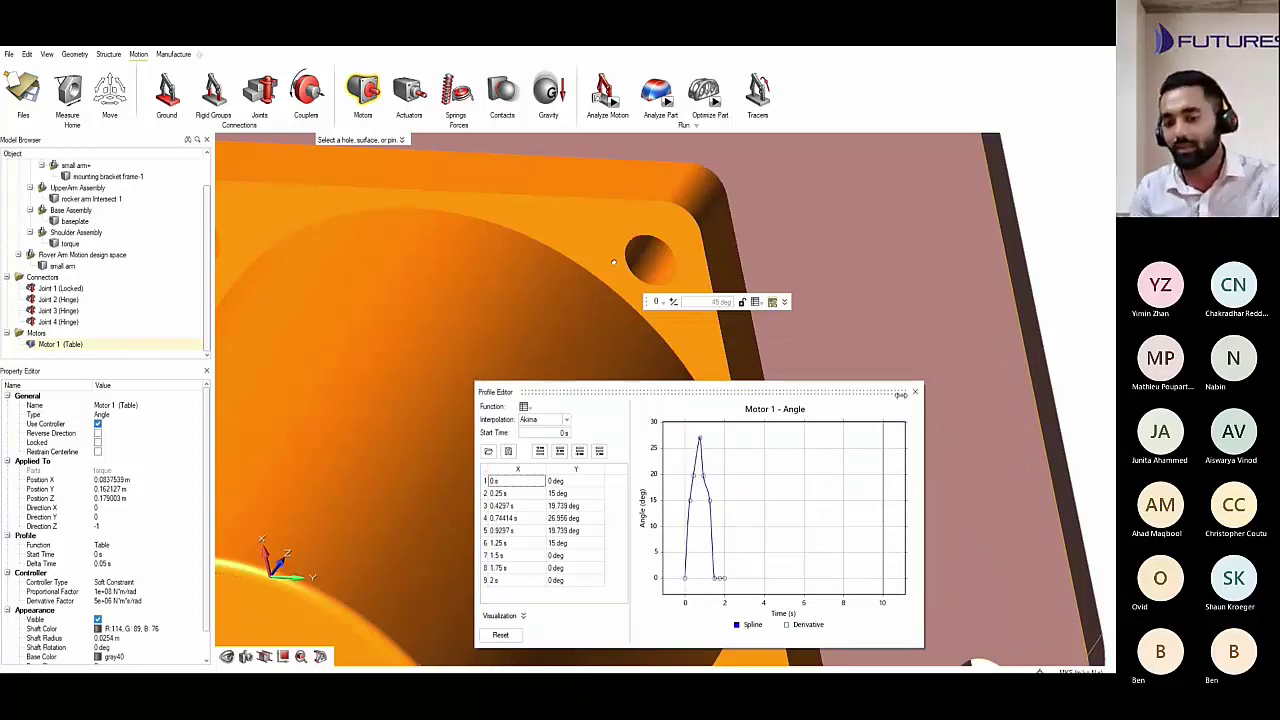
Finish the base motor's profile and place a second motor at the shoulder pivot hole joining the rocker arm and torque parts.
left_click(914, 391)
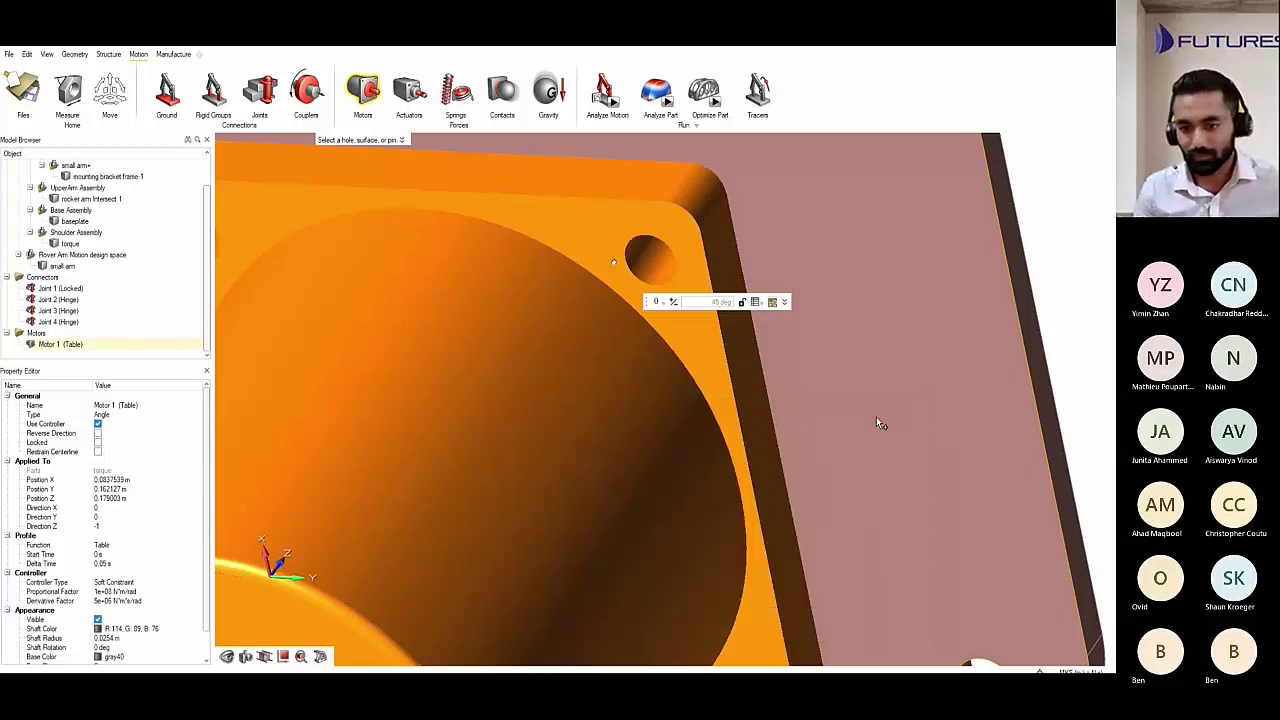
right_click_drag(876, 416, 517, 431)
scroll(758, 375, "down", 3)
right_click(440, 405)
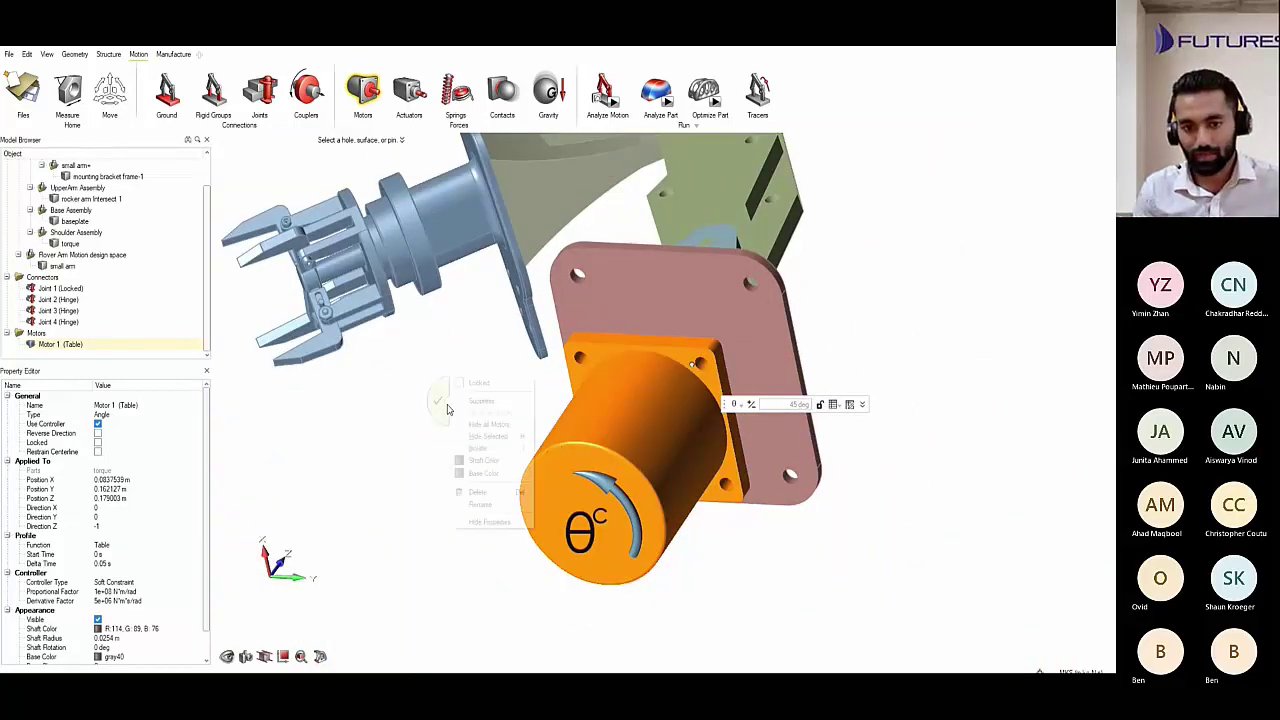
right_click_drag(440, 410, 600, 503)
scroll(645, 282, "up", 1)
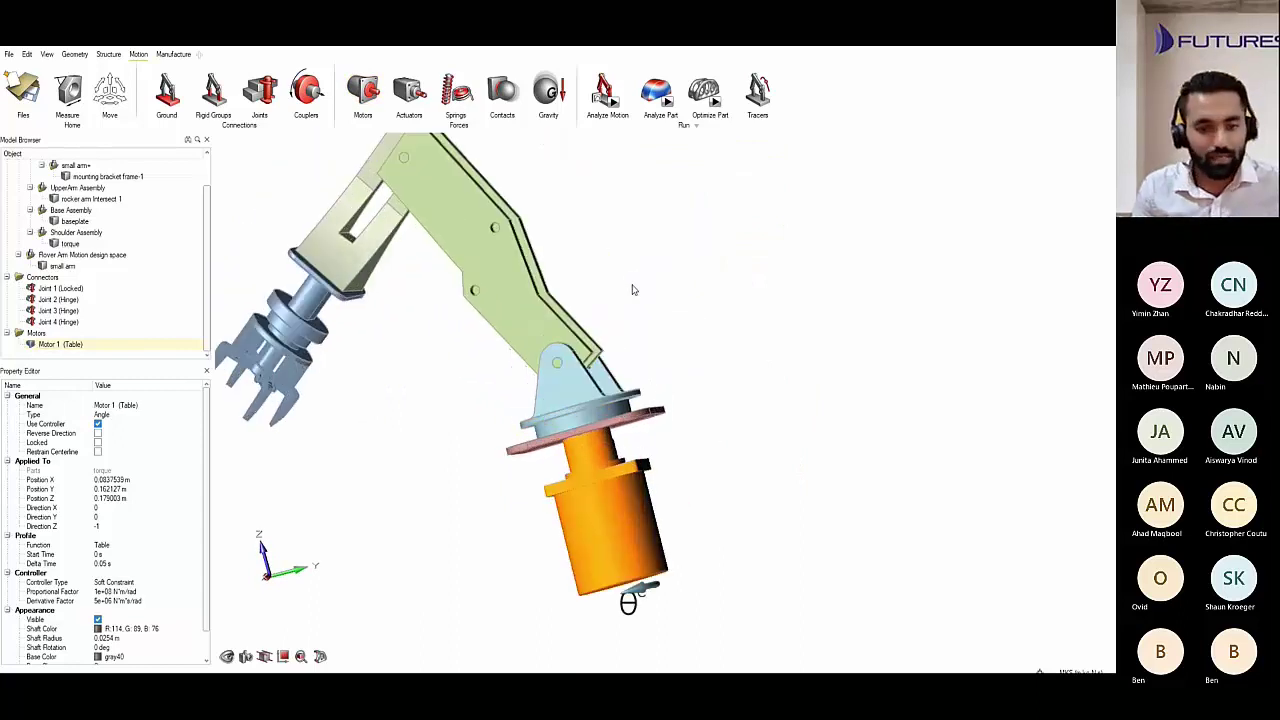
left_click(367, 104)
scroll(580, 400, "up", 4)
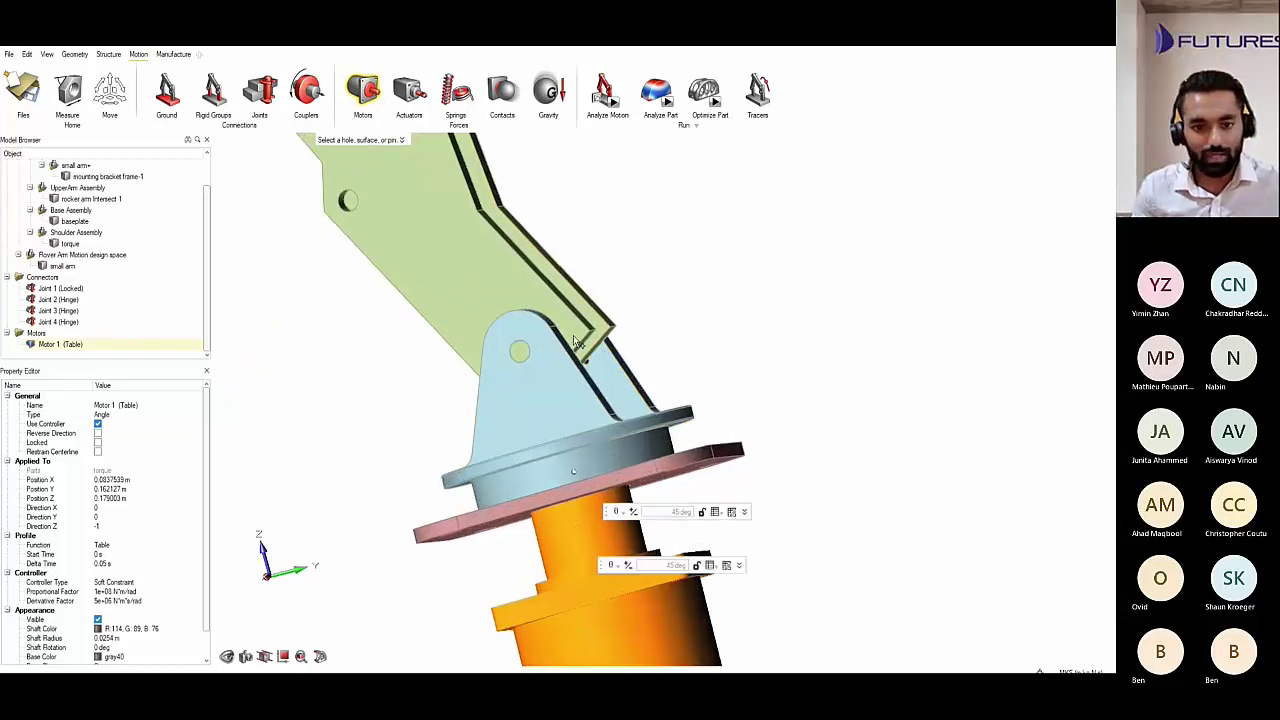
left_click(493, 360)
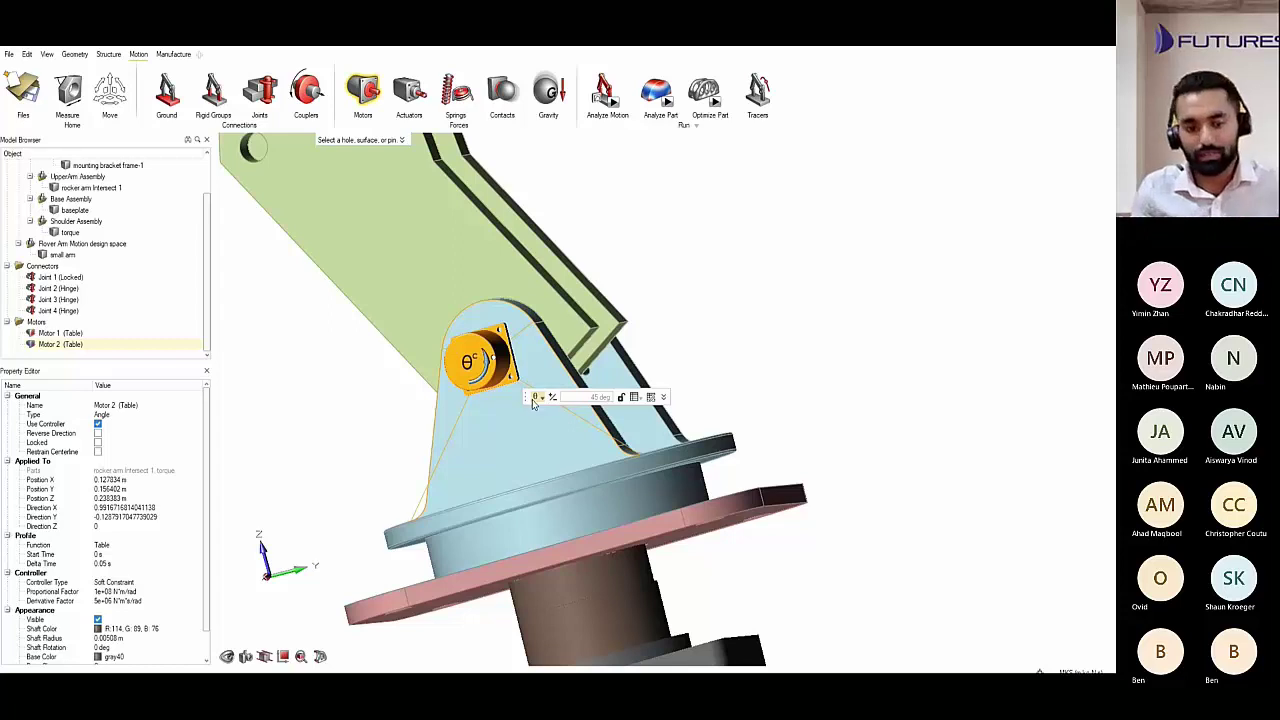
Set the shoulder motor's profile function to Step Dwell Step.
left_click(634, 397)
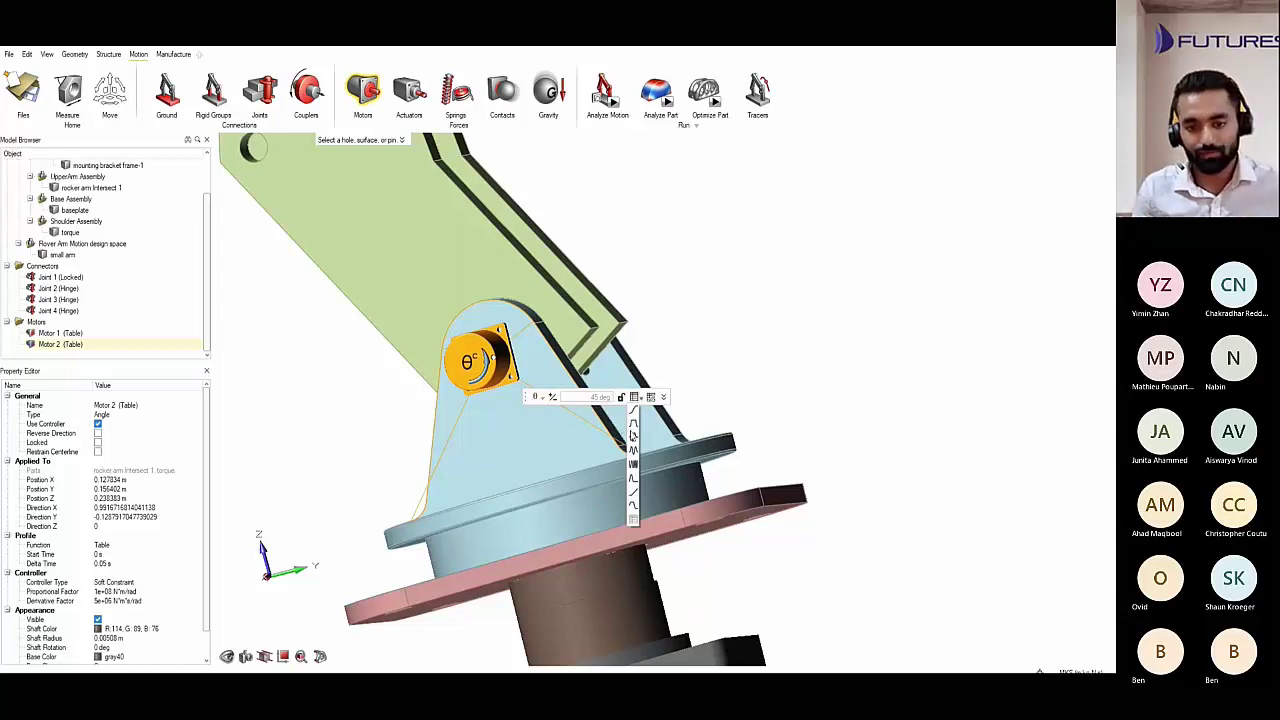
left_click(633, 435)
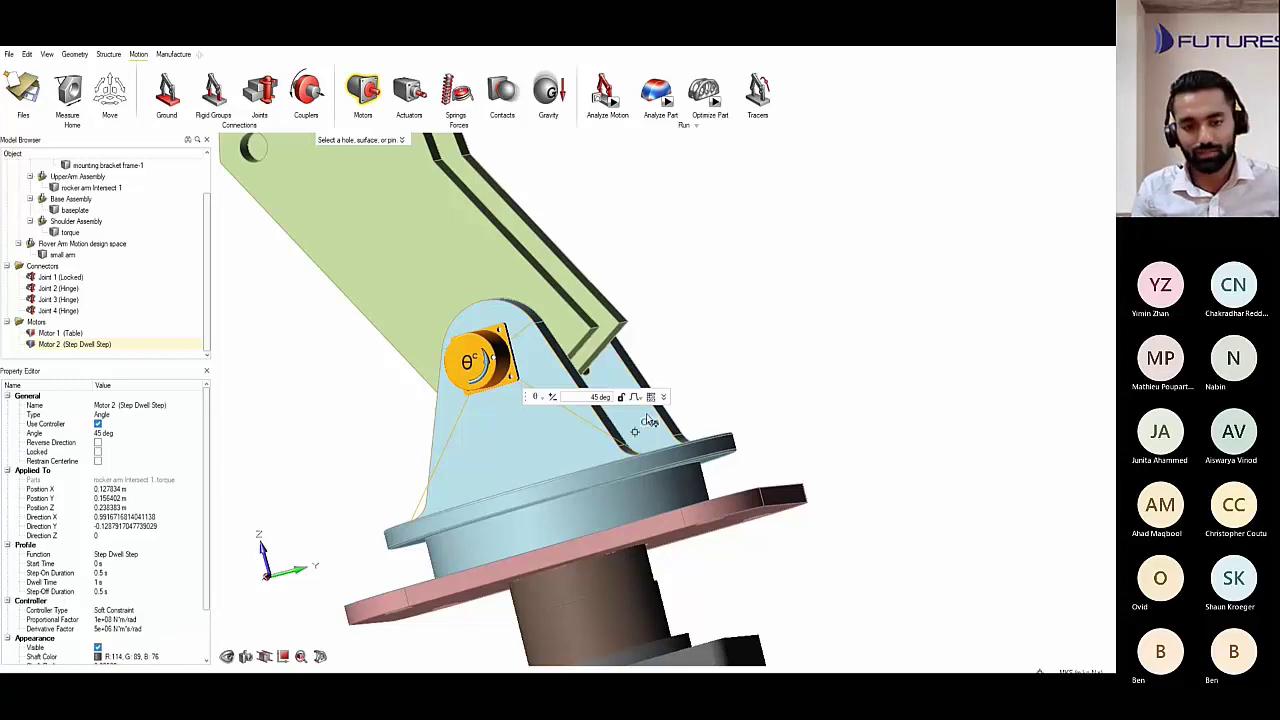
right_click(716, 318)
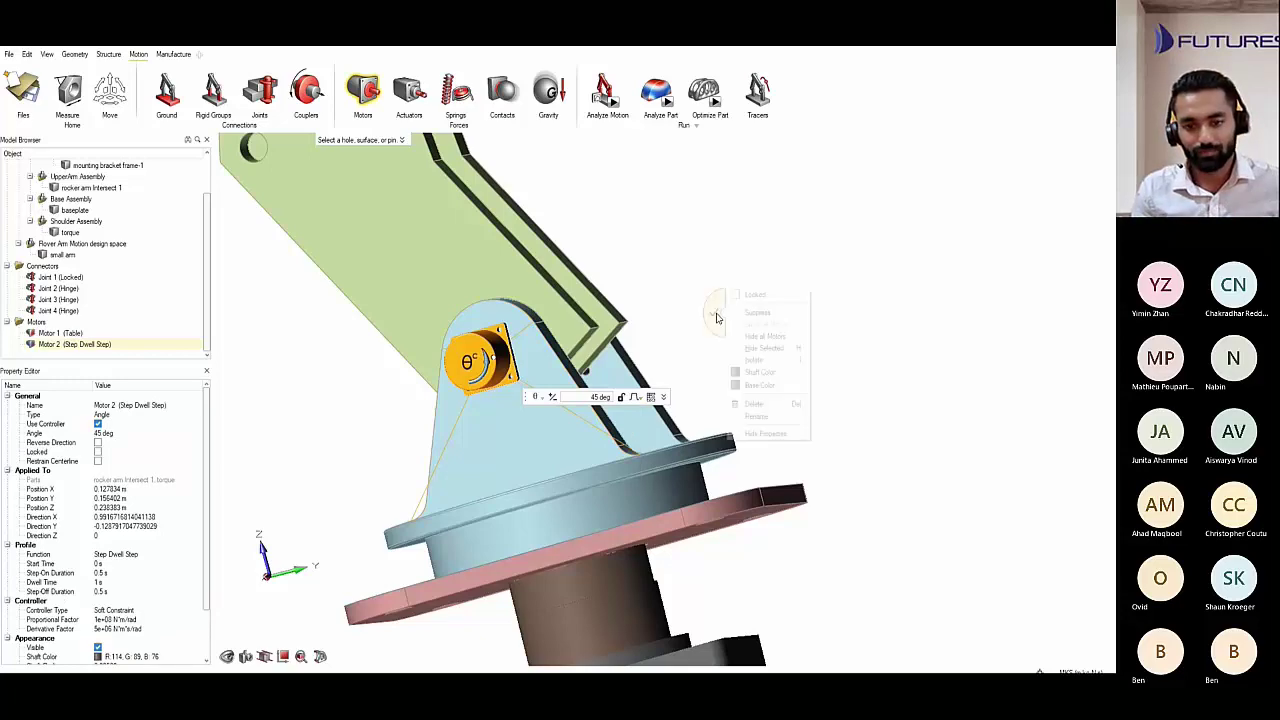
Place a third motor at the upper pivot hole joining the rocker arm and the small arm.
scroll(651, 436, "down", 5)
scroll(518, 238, "up", 8)
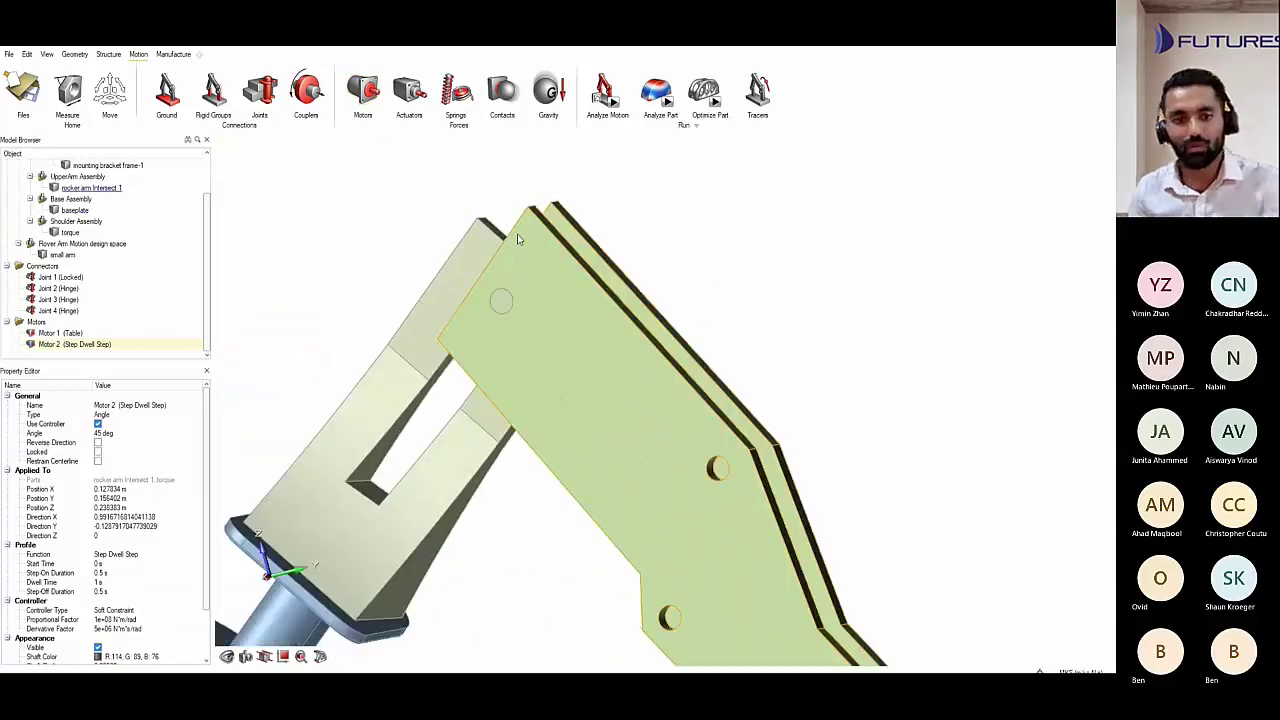
scroll(518, 238, "up", 2)
left_click(364, 95)
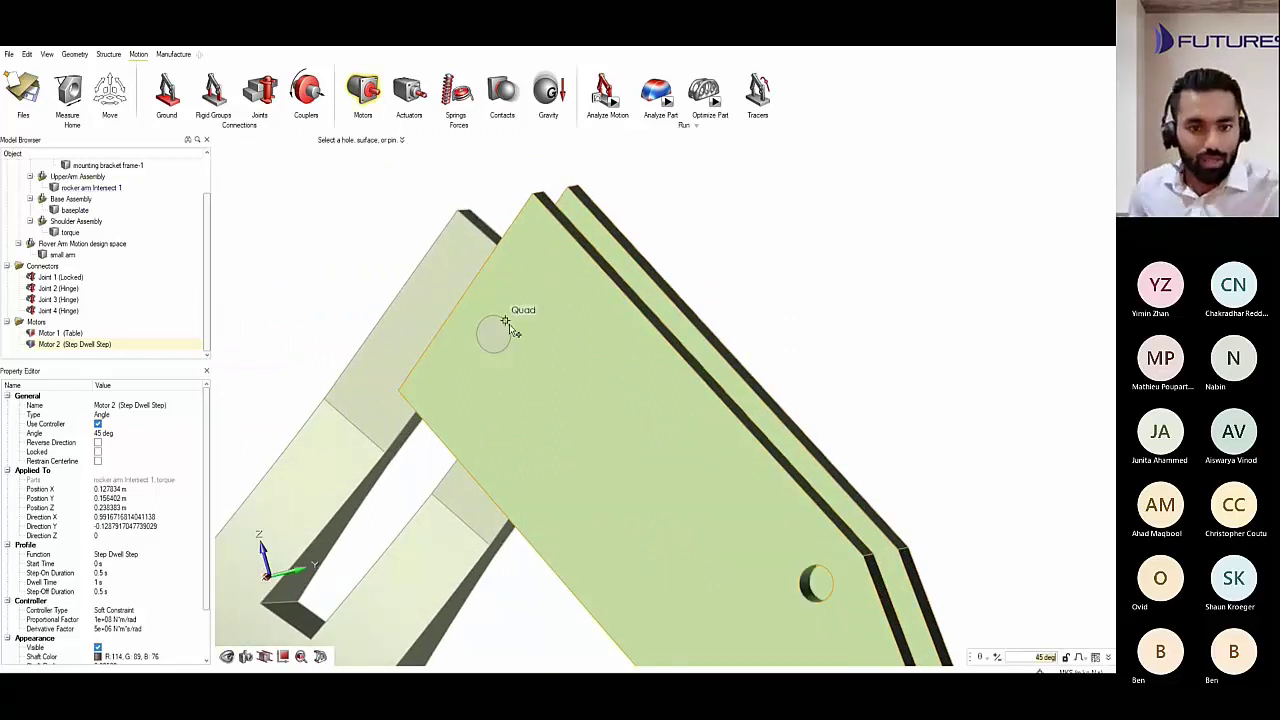
scroll(505, 322, "up", 2)
scroll(500, 330, "up", 2)
left_click(491, 343)
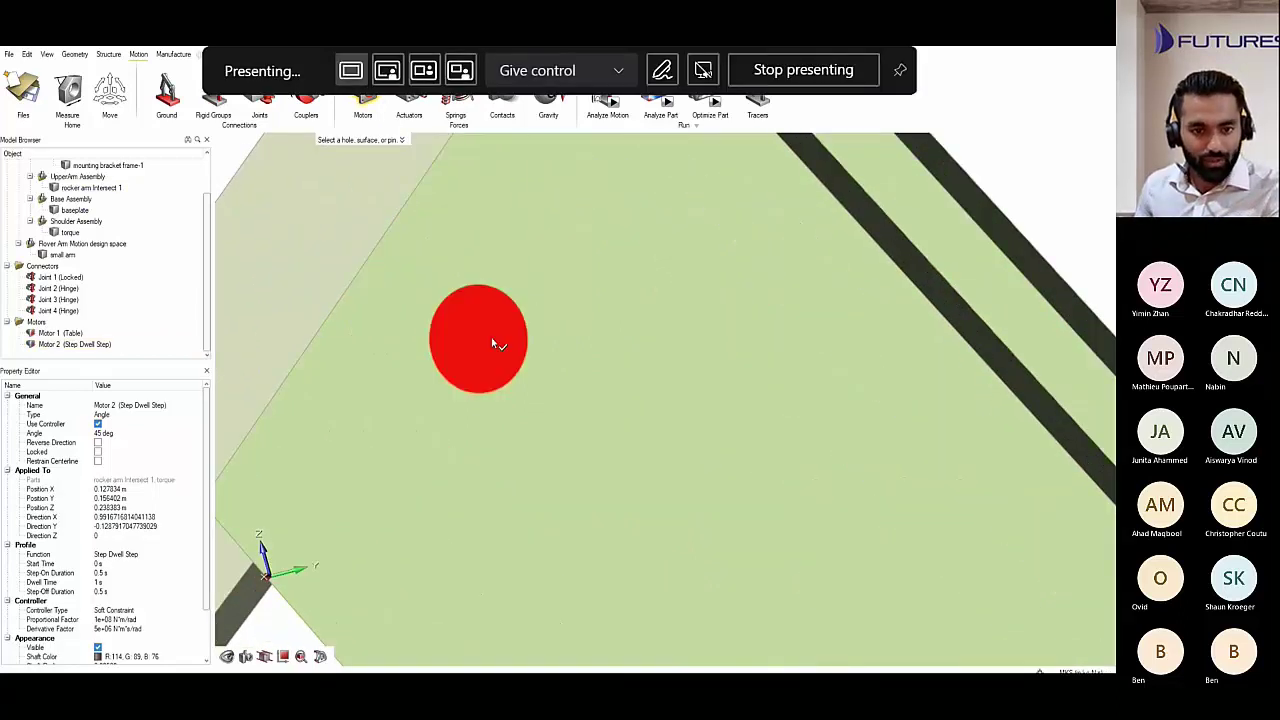
left_click(491, 343)
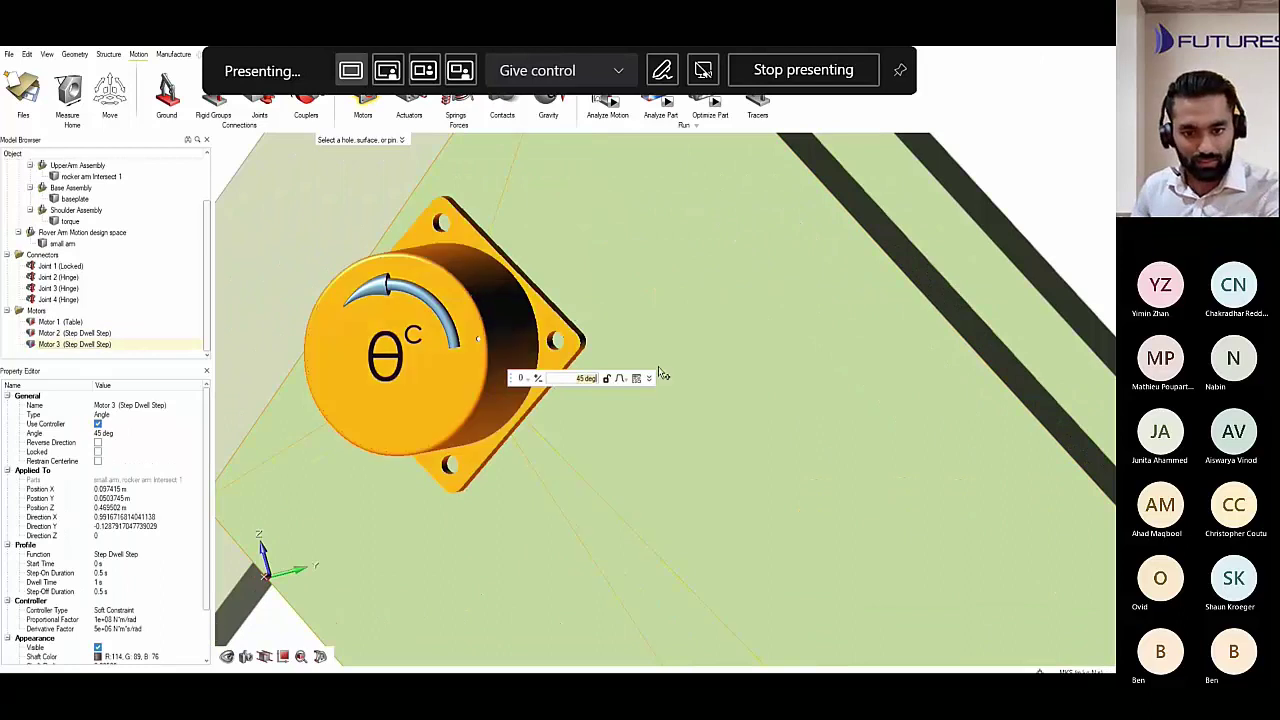
scroll(637, 283, "down", 6)
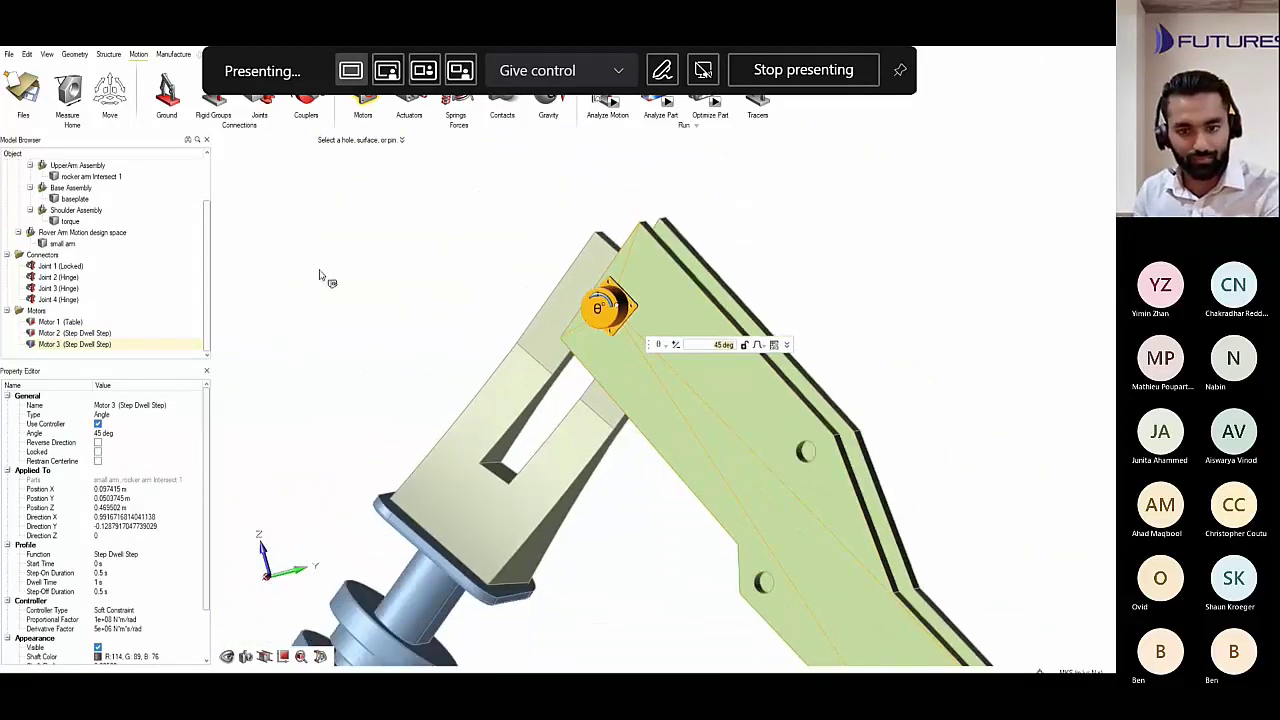
right_click(262, 288)
left_click(262, 288)
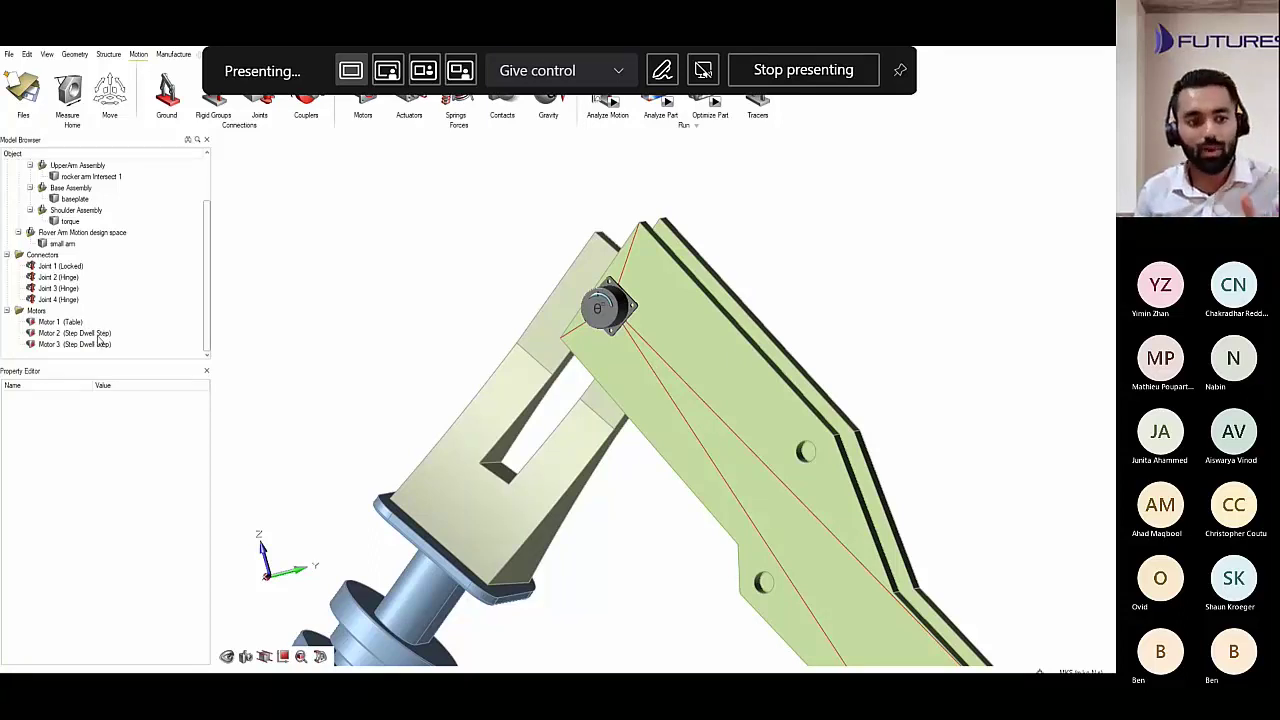
Reverse the direction of Motor 3 at the upper pivot between the rocker arm and the small arm.
scroll(280, 300, "down", 2)
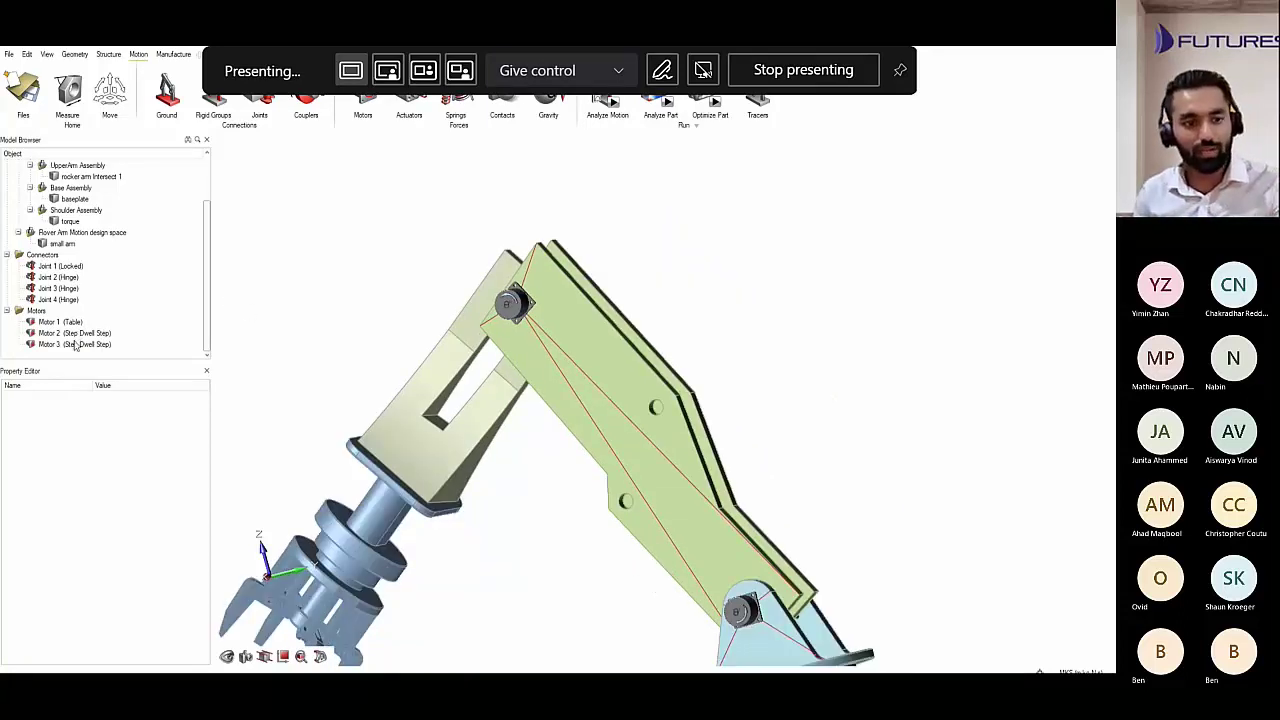
right_click(312, 230)
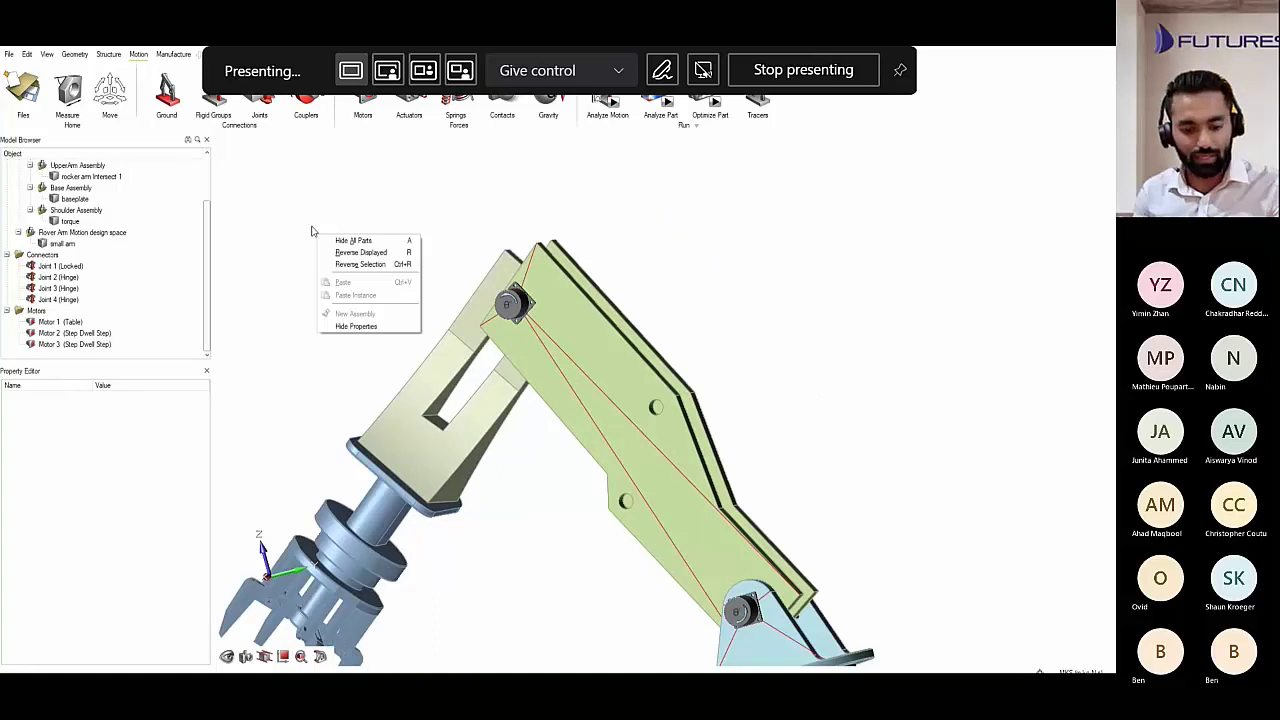
left_click(305, 221)
left_click(72, 333)
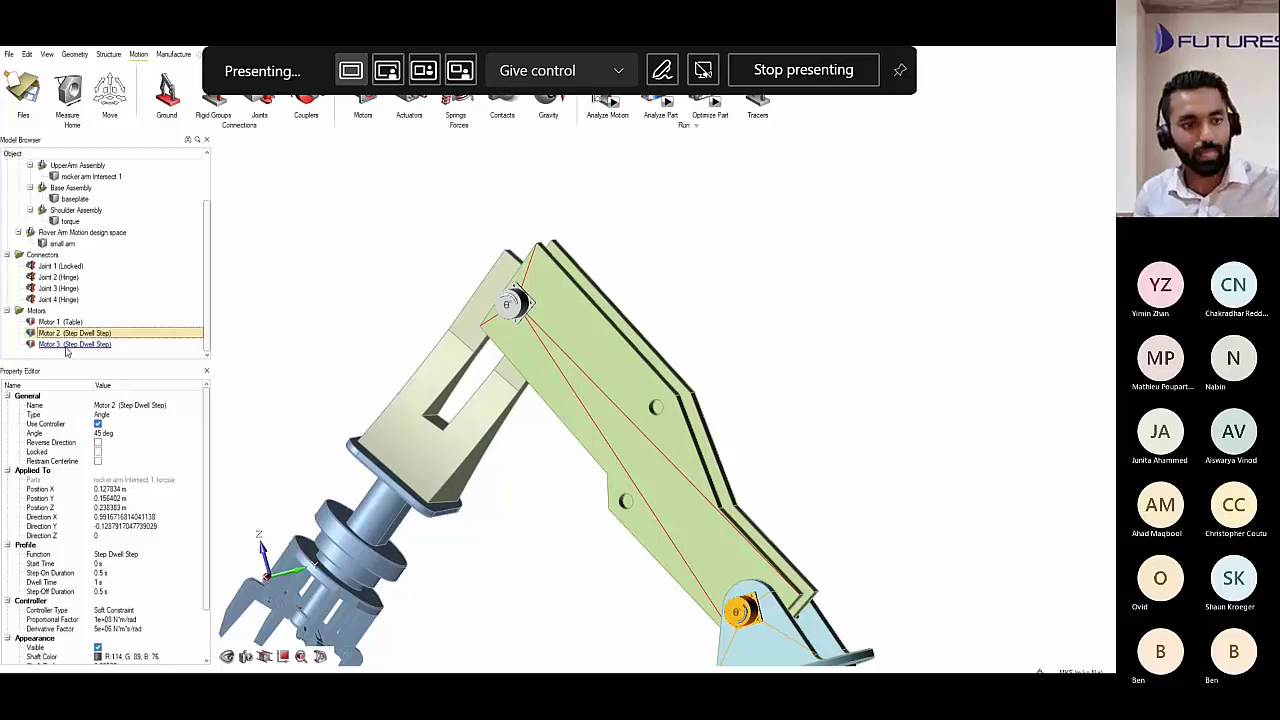
left_click(280, 360)
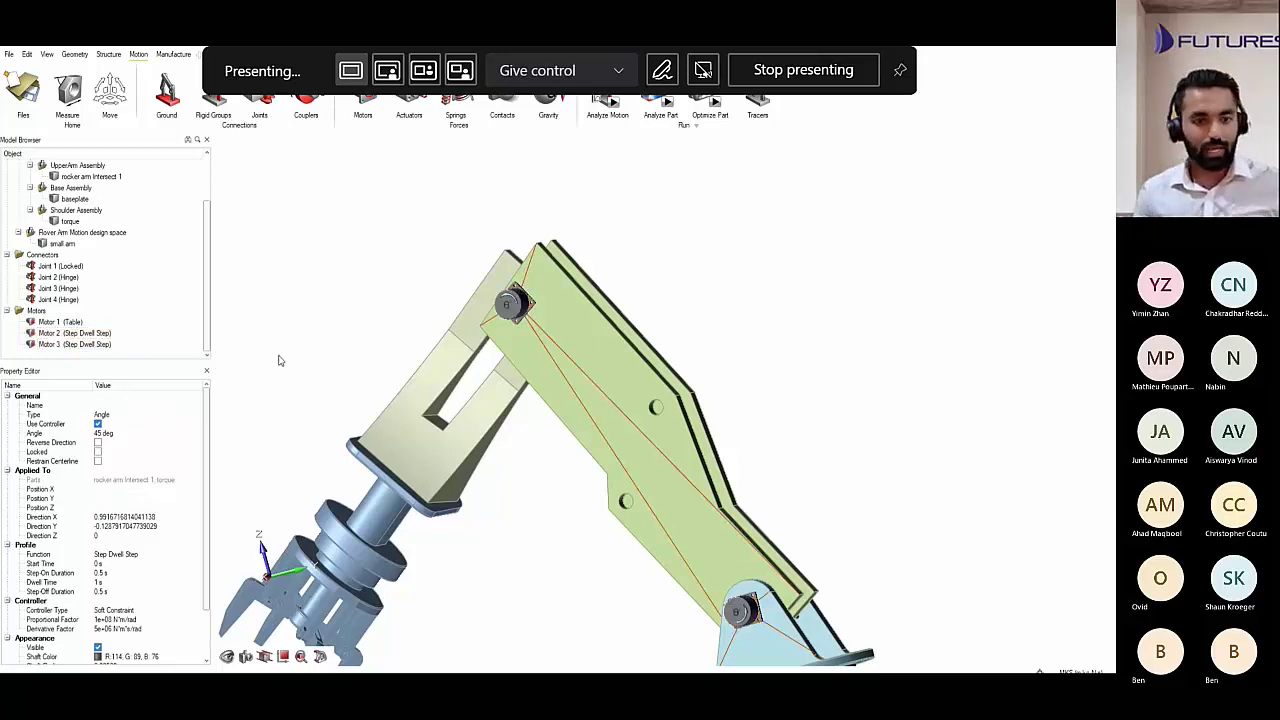
left_click(67, 335)
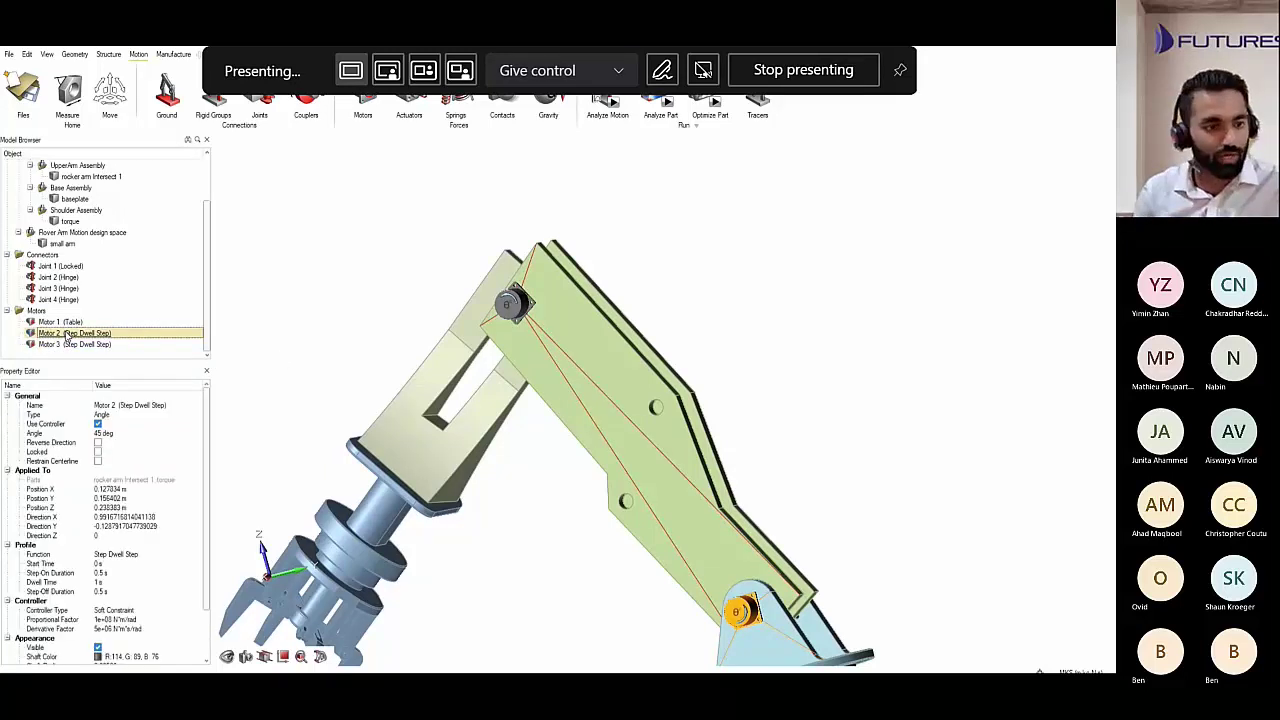
left_click(508, 302)
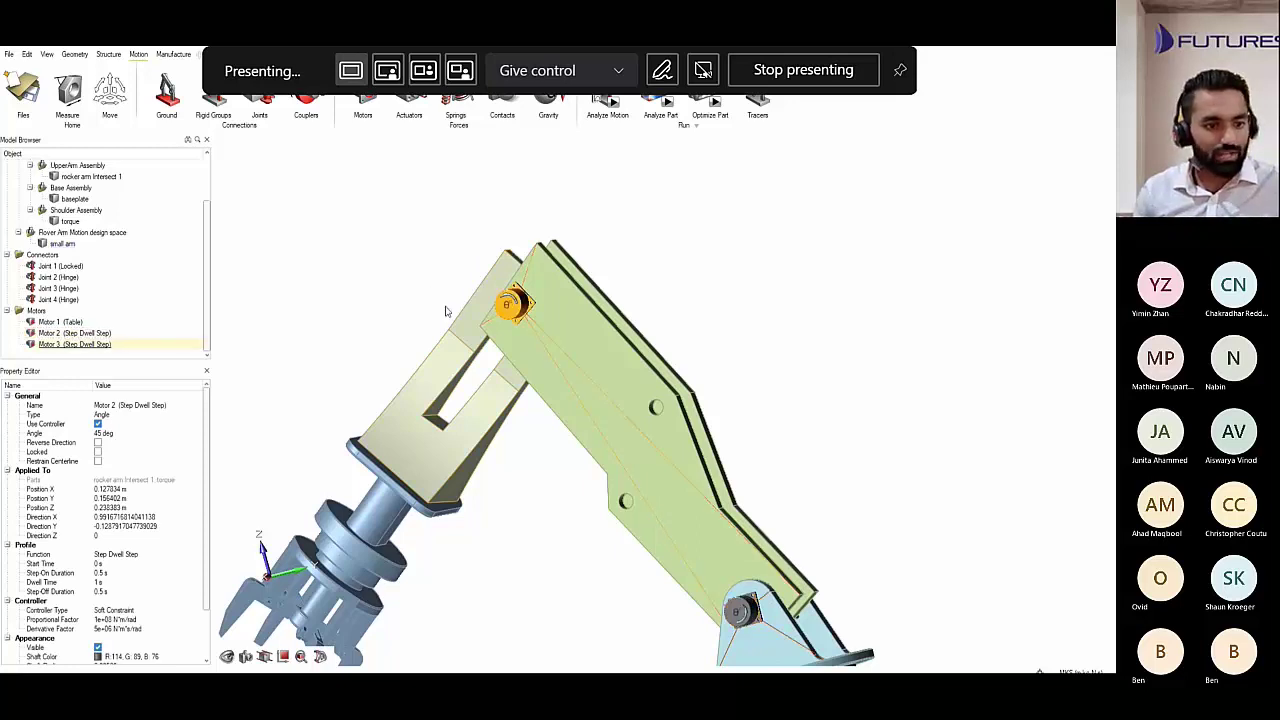
left_click(97, 443)
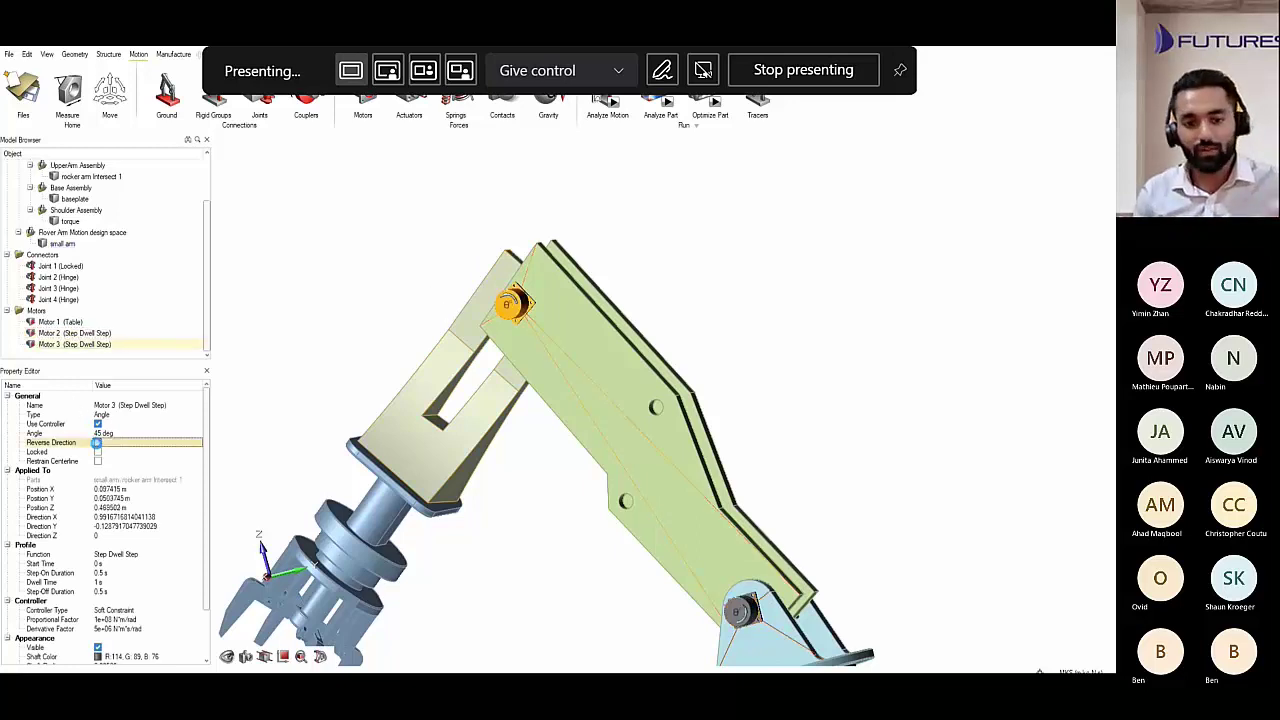
Set the start time of Motor 2 and Motor 3 to 0.25 s and their dwell time to 0.5 s.
left_click(75, 333, "ctrl")
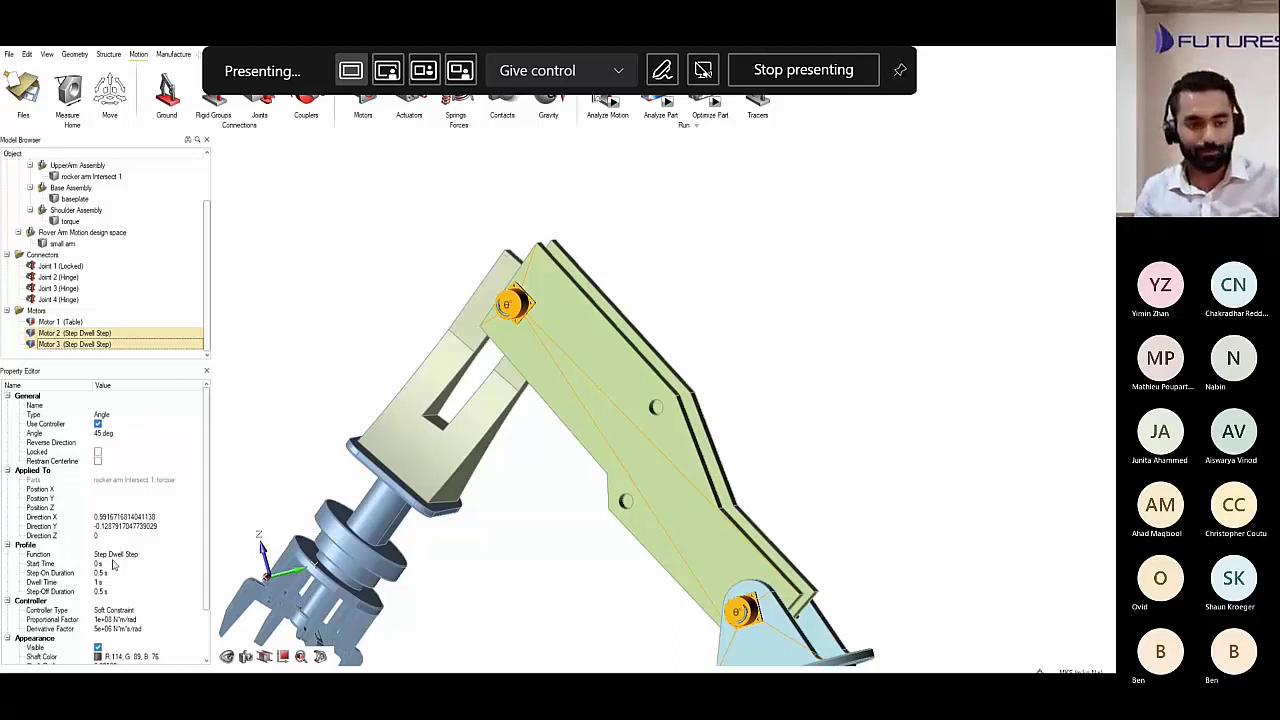
left_click(108, 564)
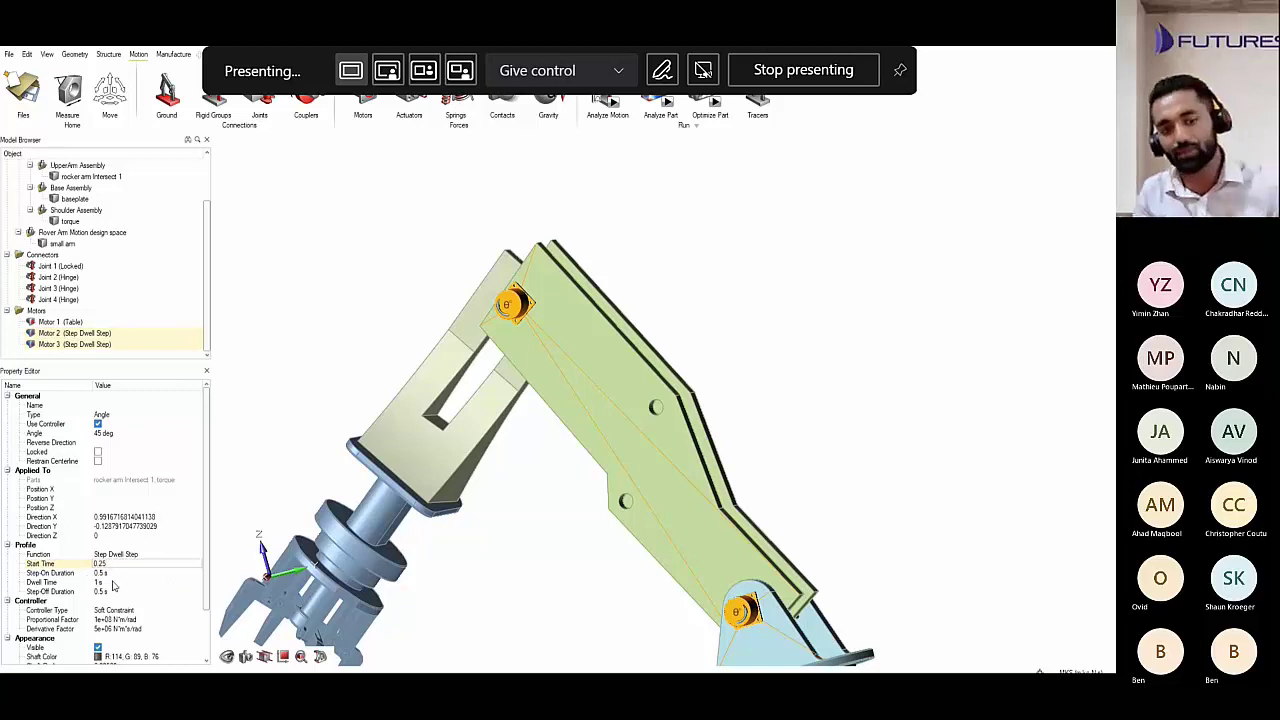
left_click(111, 581)
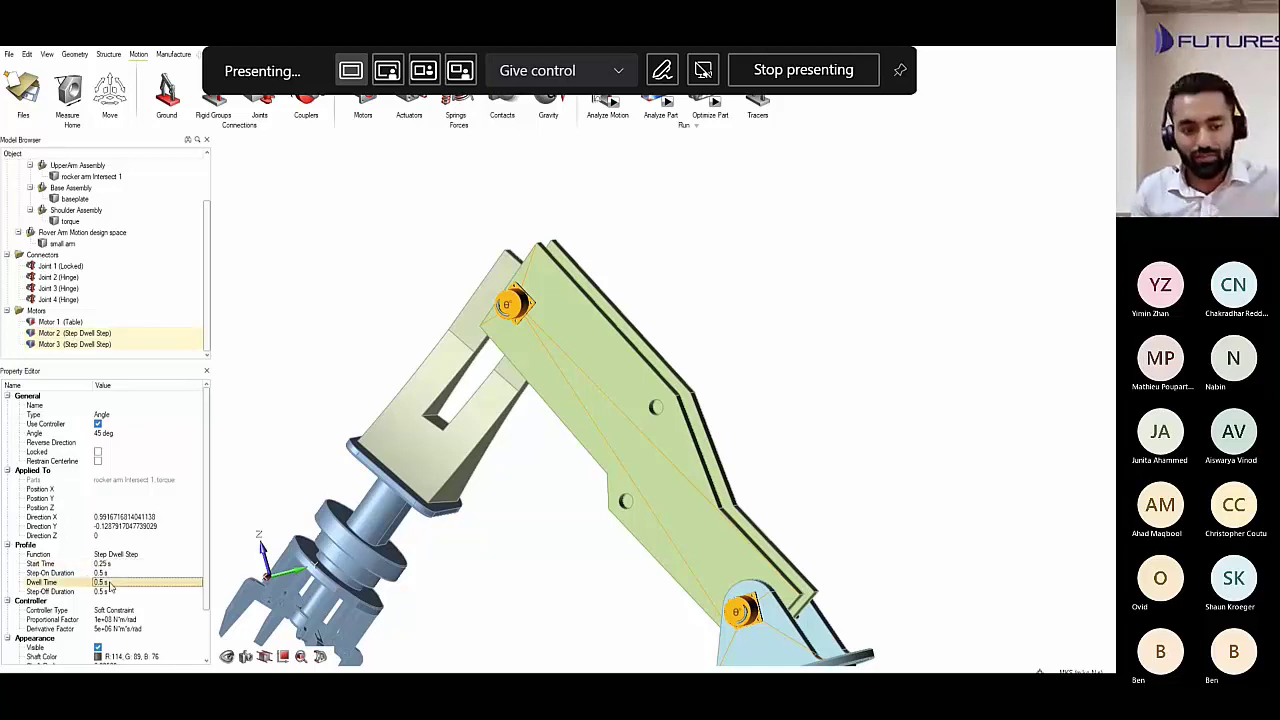
left_click(291, 353)
Try to run a transient motion analysis of the arm with a 2 s end time and 30 Hz output rate.
scroll(309, 347, "down", 5)
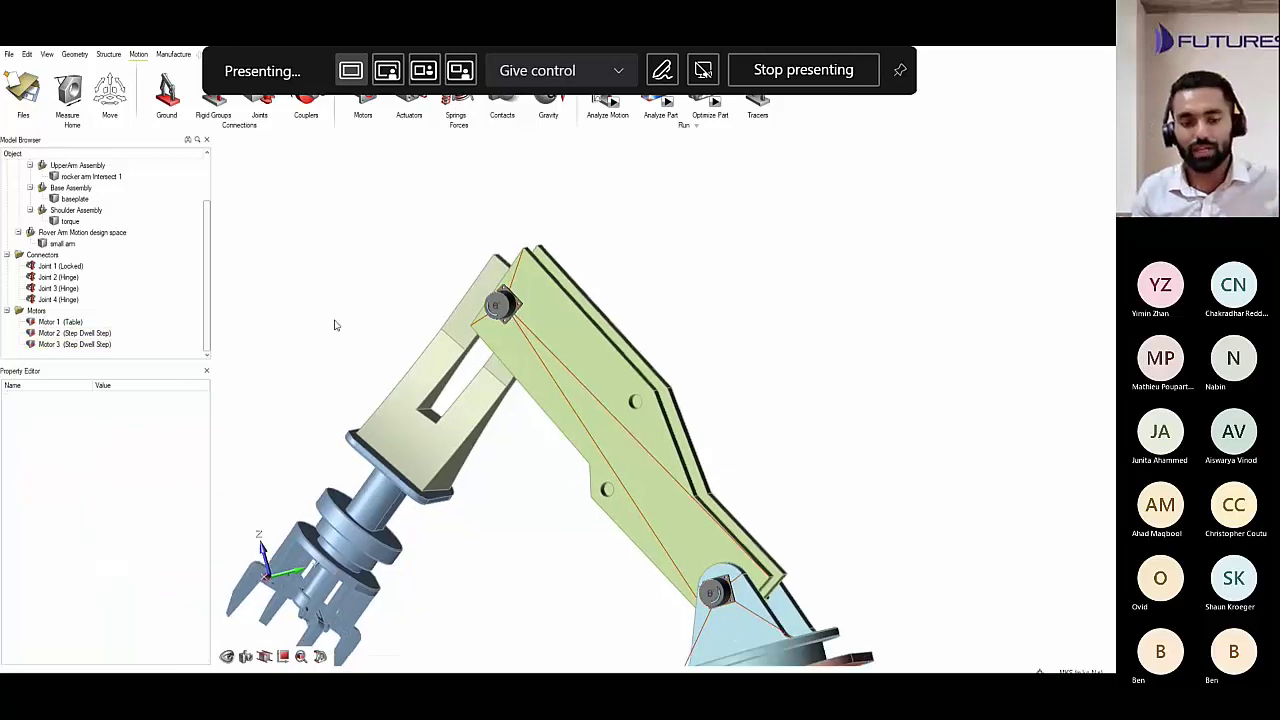
mouse_move(457, 240)
right_mouse_down()
mouse_move(671, 291)
mouse_move(635, 310)
right_mouse_up()
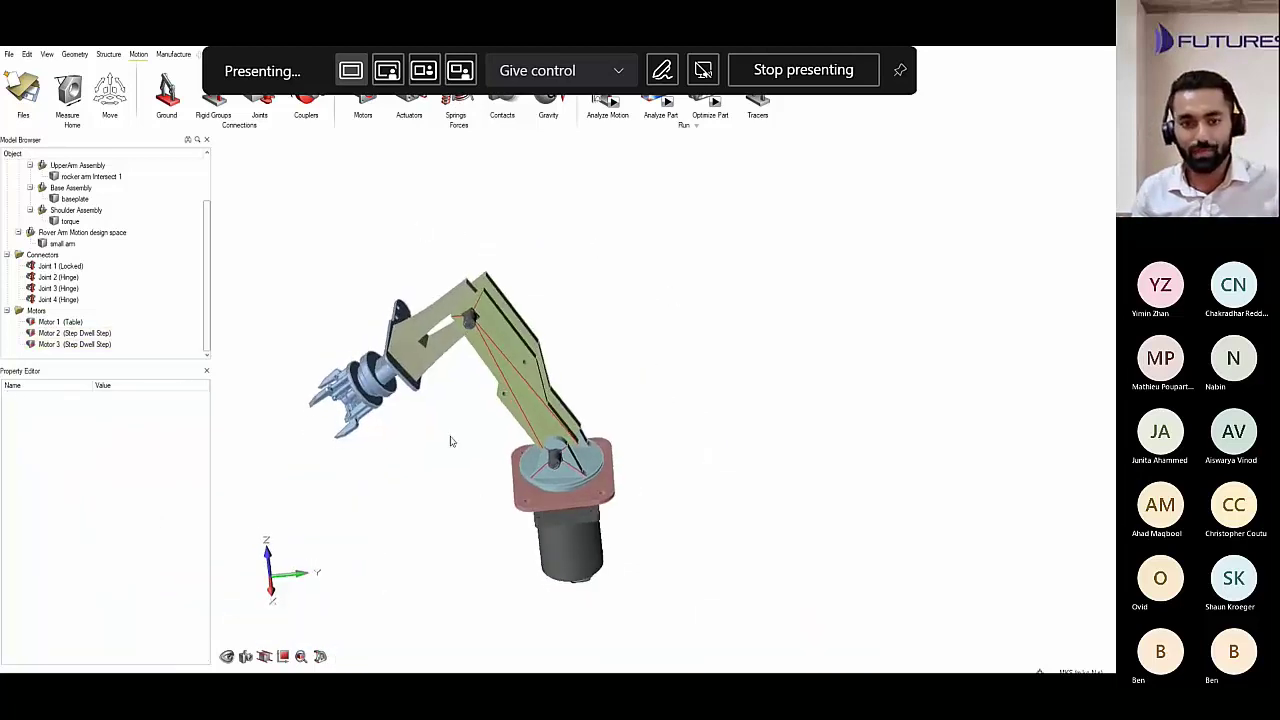
left_click(632, 106)
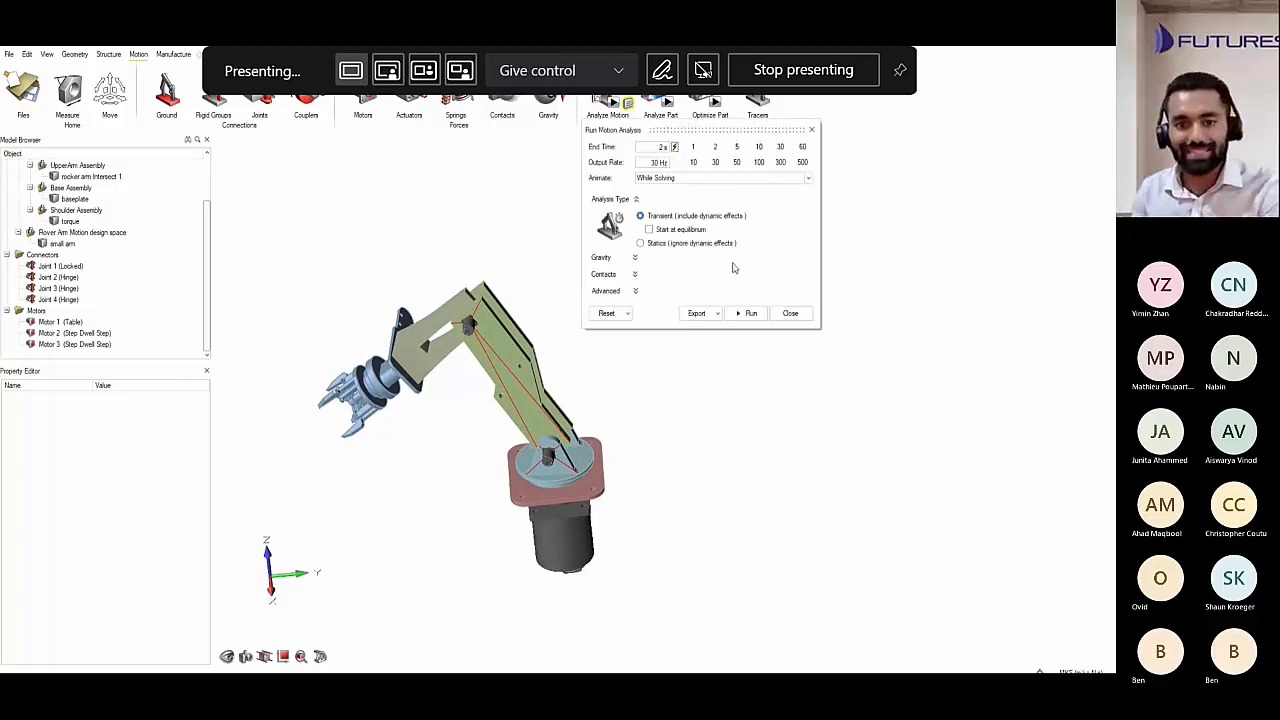
left_click(747, 314)
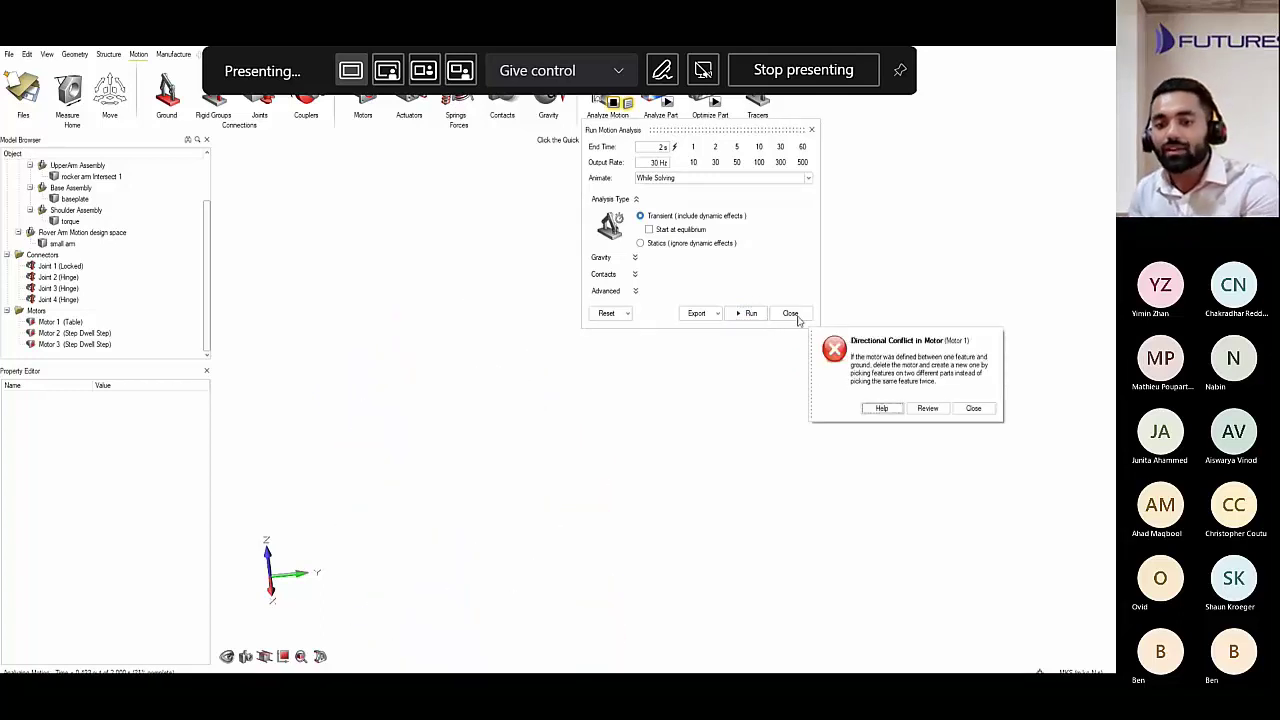
left_click(972, 408)
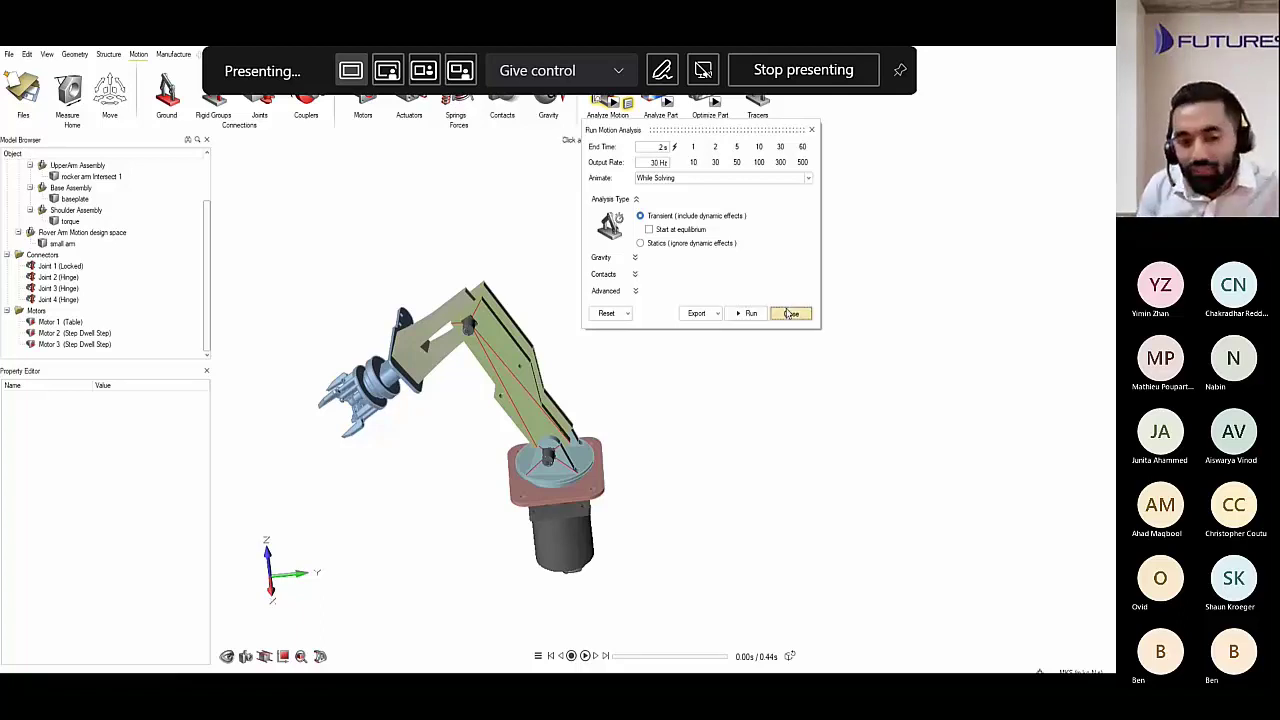
left_click(790, 313)
Define the baseplate as ground and run the motion analysis again.
scroll(629, 418, "down", 2)
scroll(520, 586, "up", 2)
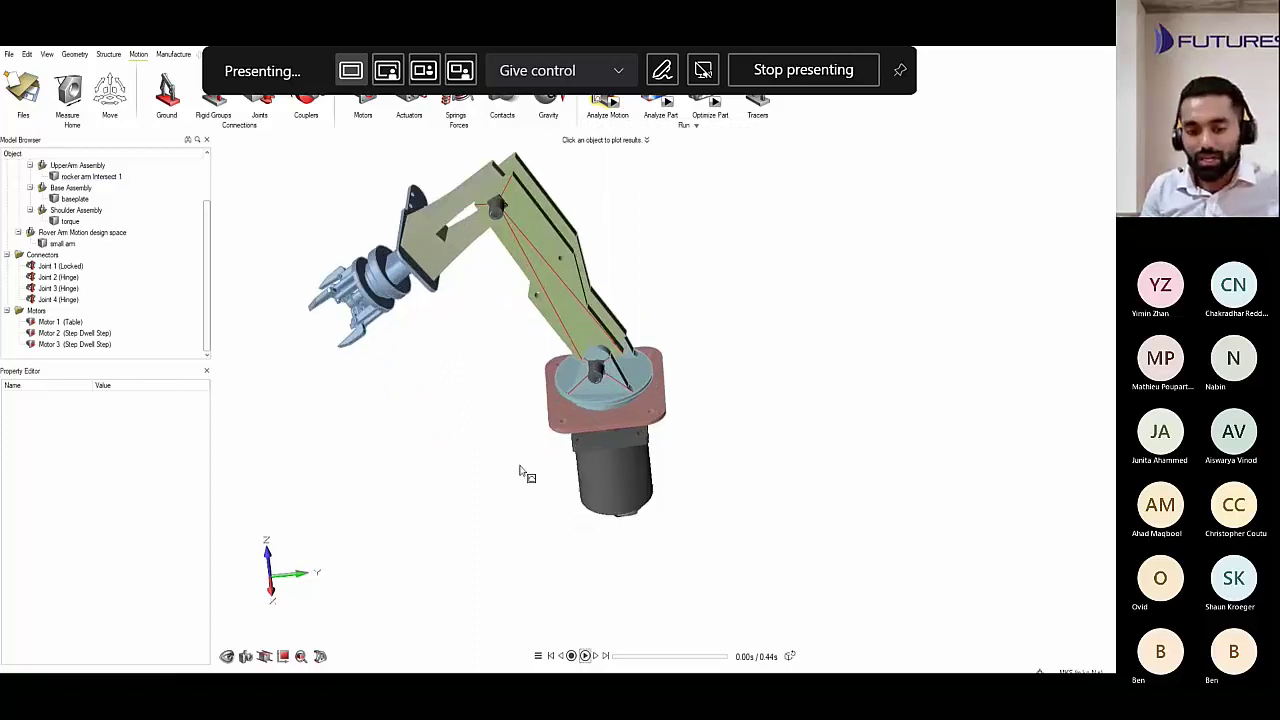
right_click(567, 426)
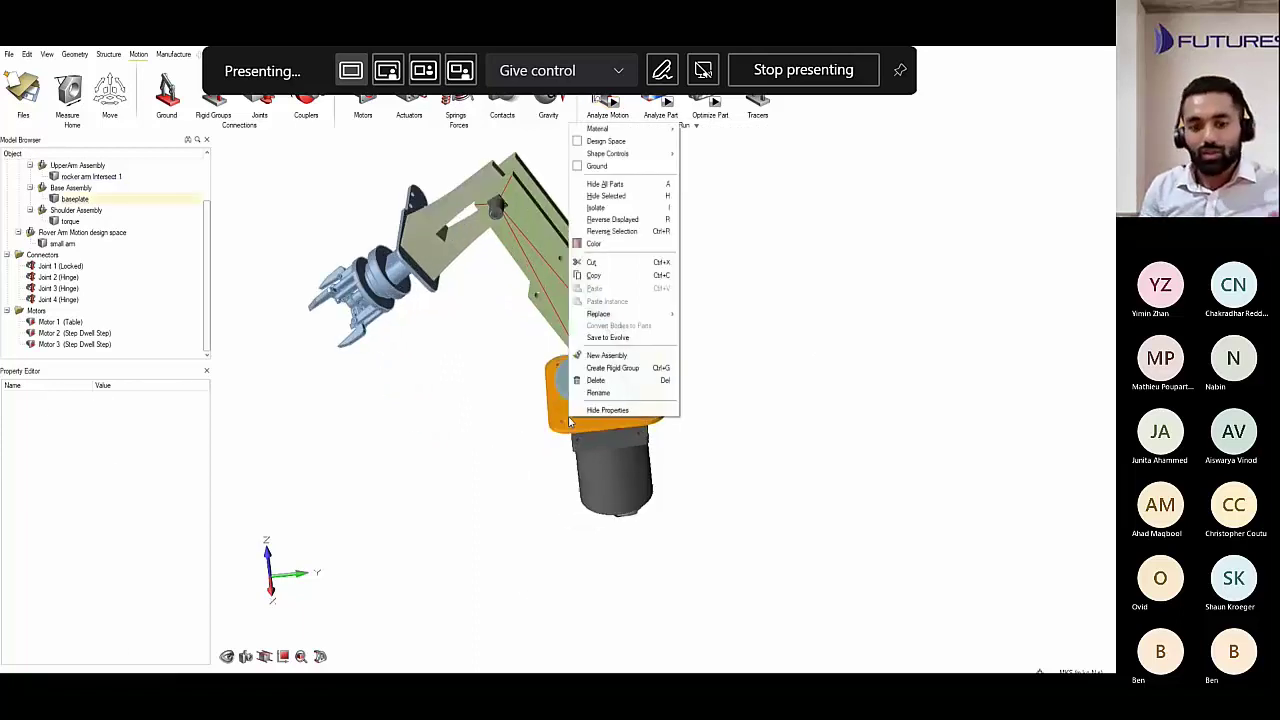
left_click(591, 166)
left_click(503, 434)
scroll(503, 434, "down", 2)
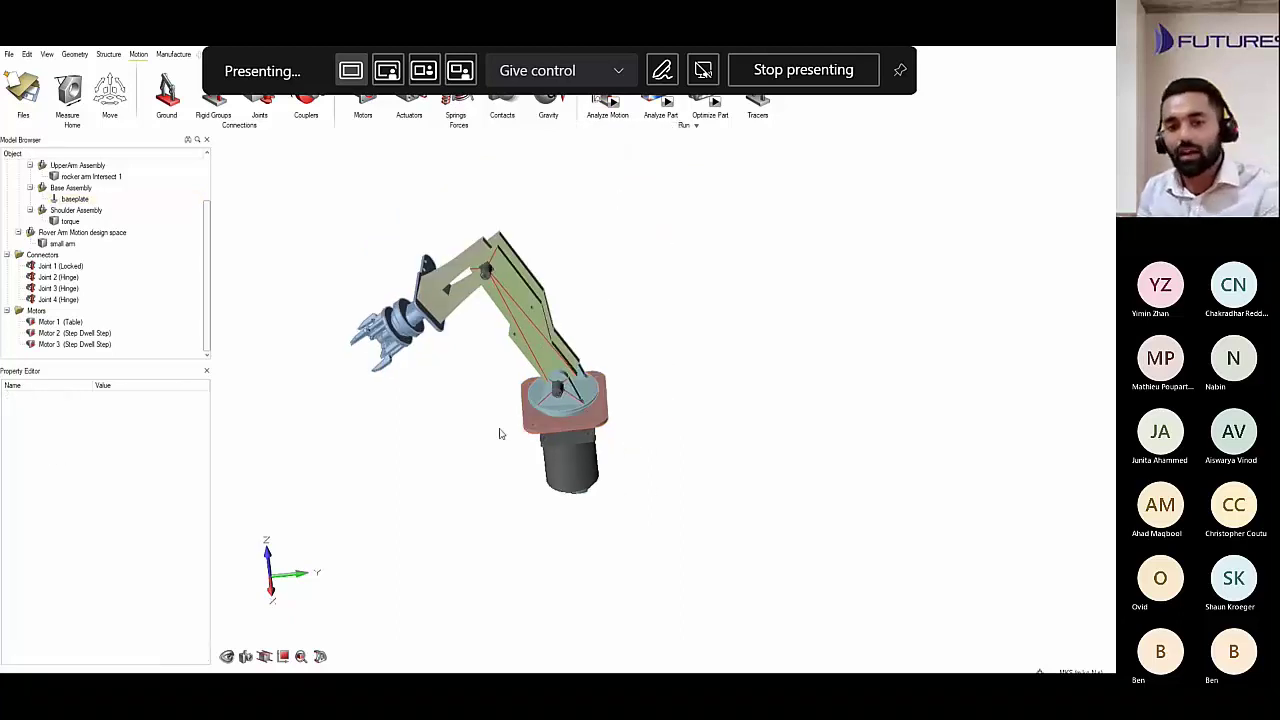
left_click(612, 108)
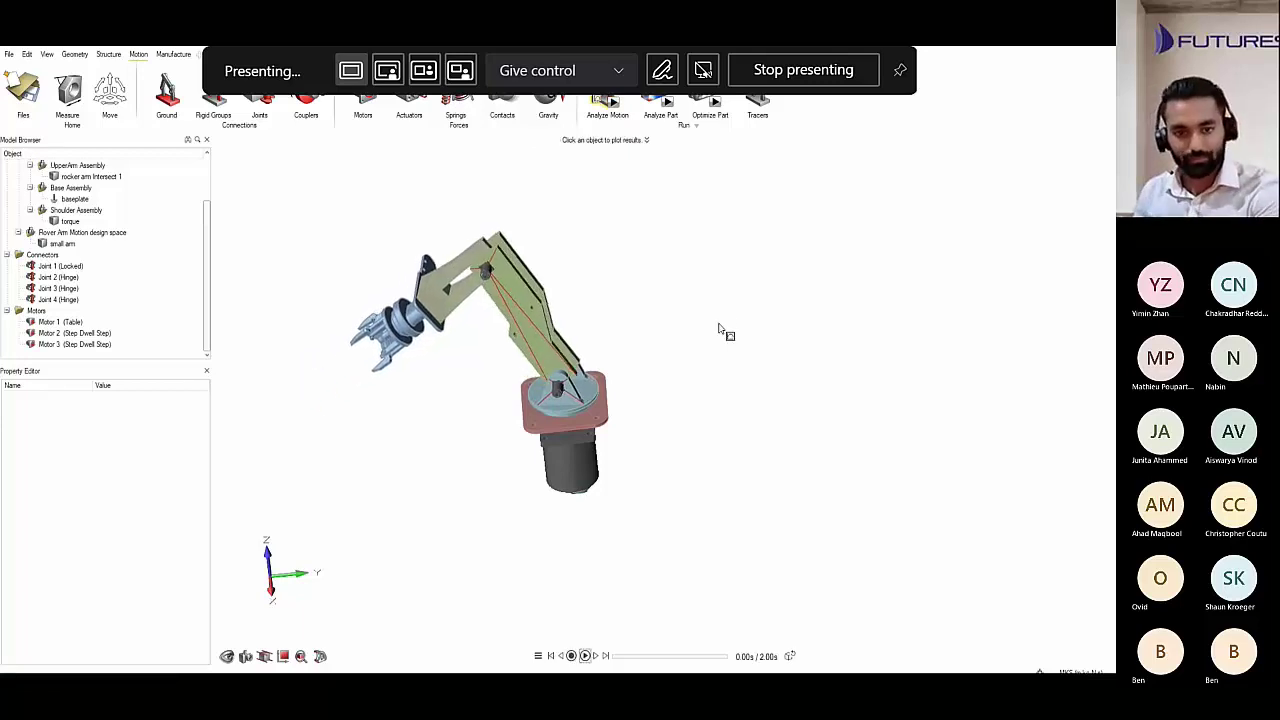
Place a tracer point on the tip of the lower gripper finger to trace its motion path.
left_click(758, 100)
scroll(400, 365, "up", 10)
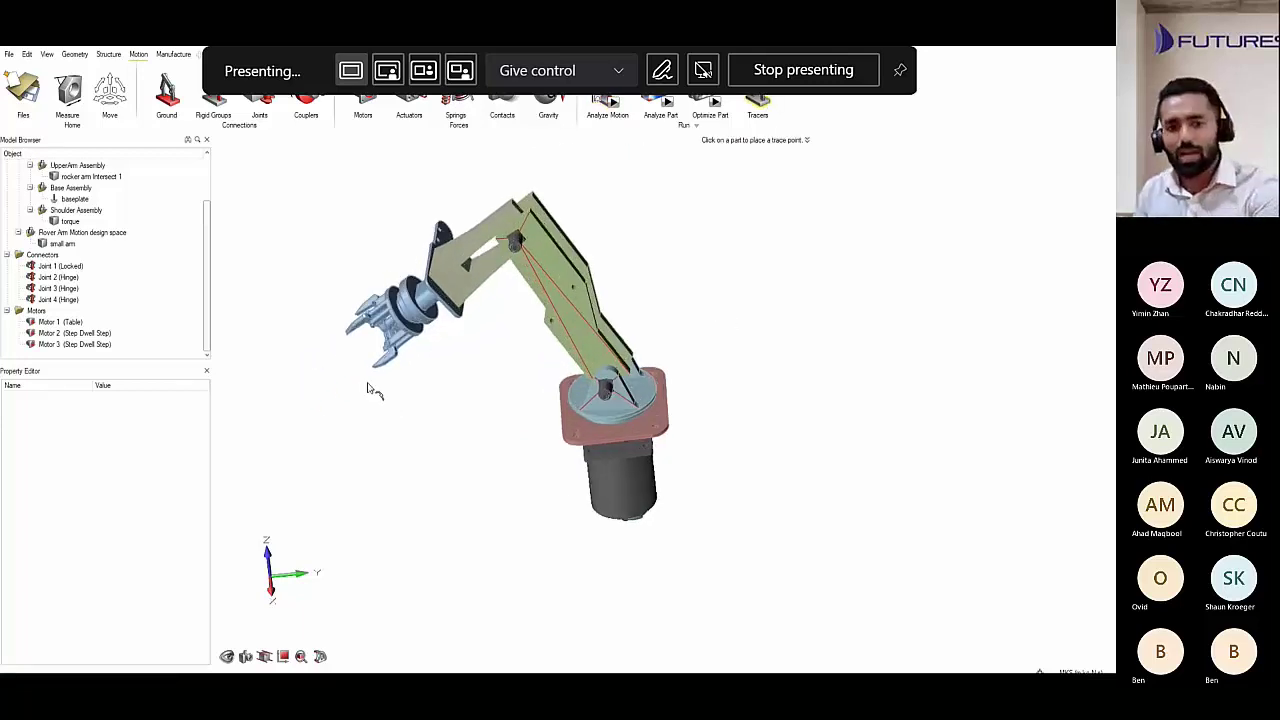
left_click(380, 352)
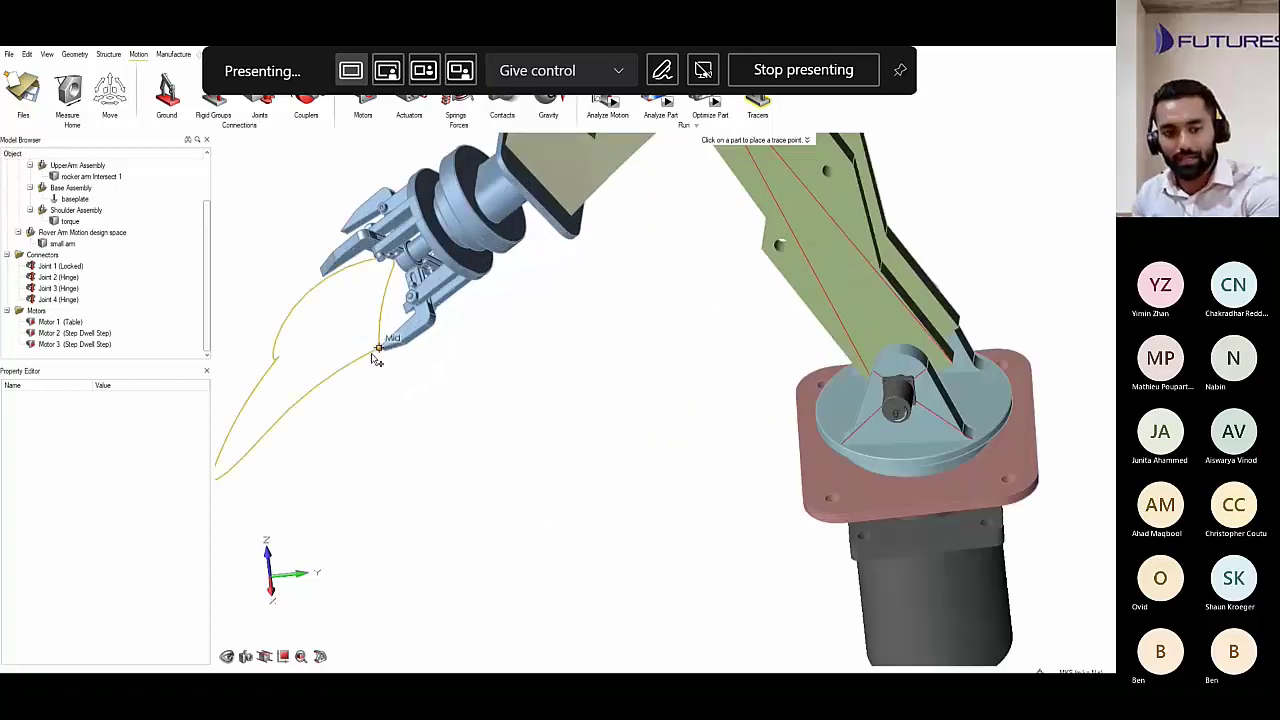
Play the motion analysis results with the gripper's traced path and go to the end of the animation.
scroll(506, 386, "down", 5)
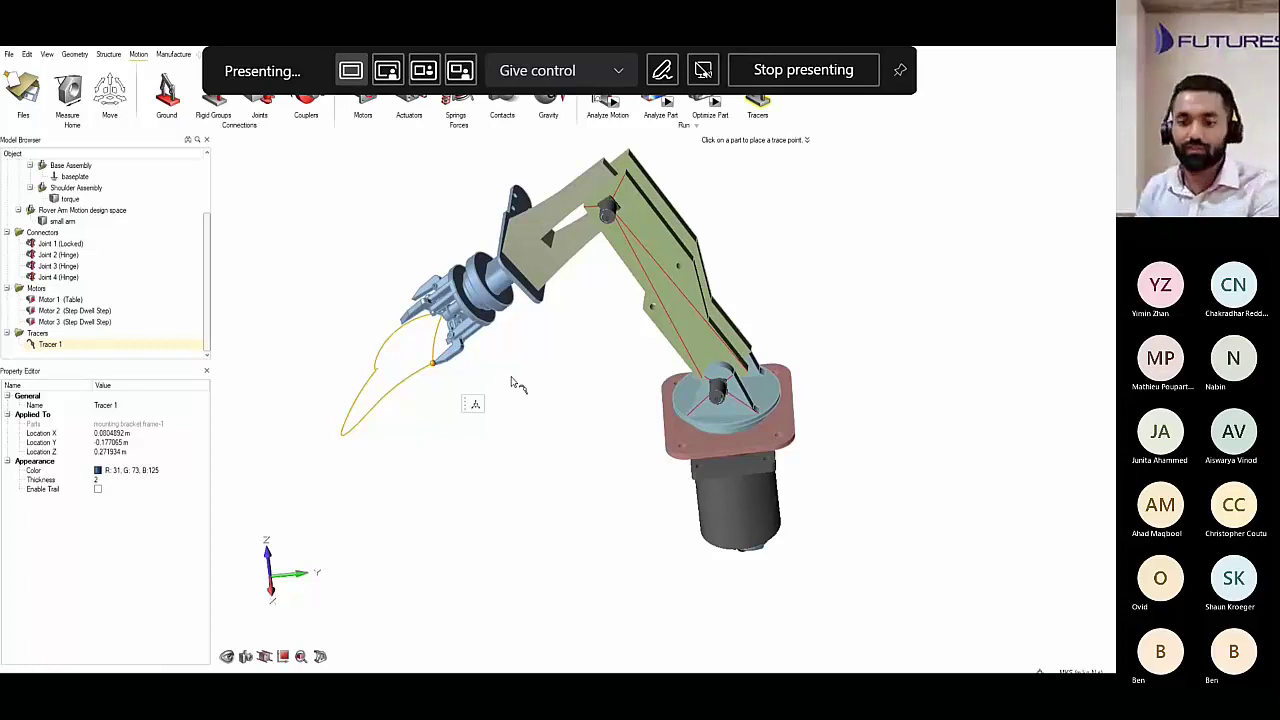
scroll(512, 381, "down", 1)
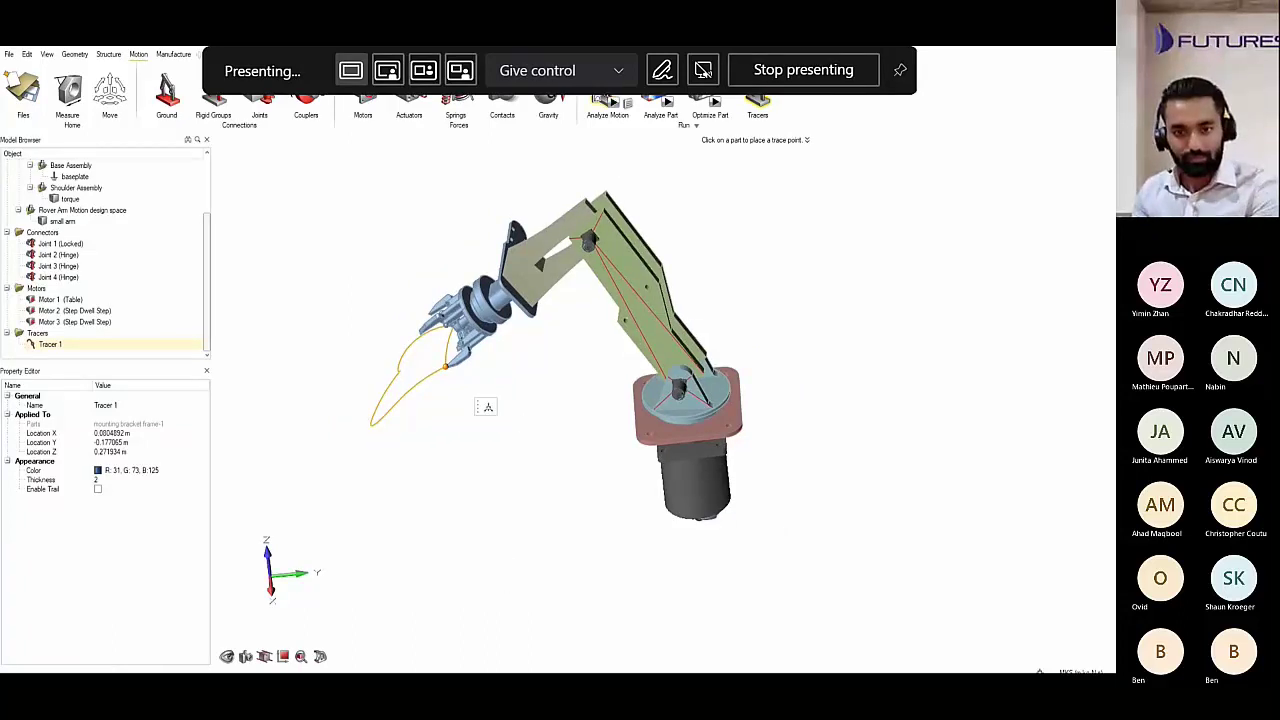
left_click(597, 103)
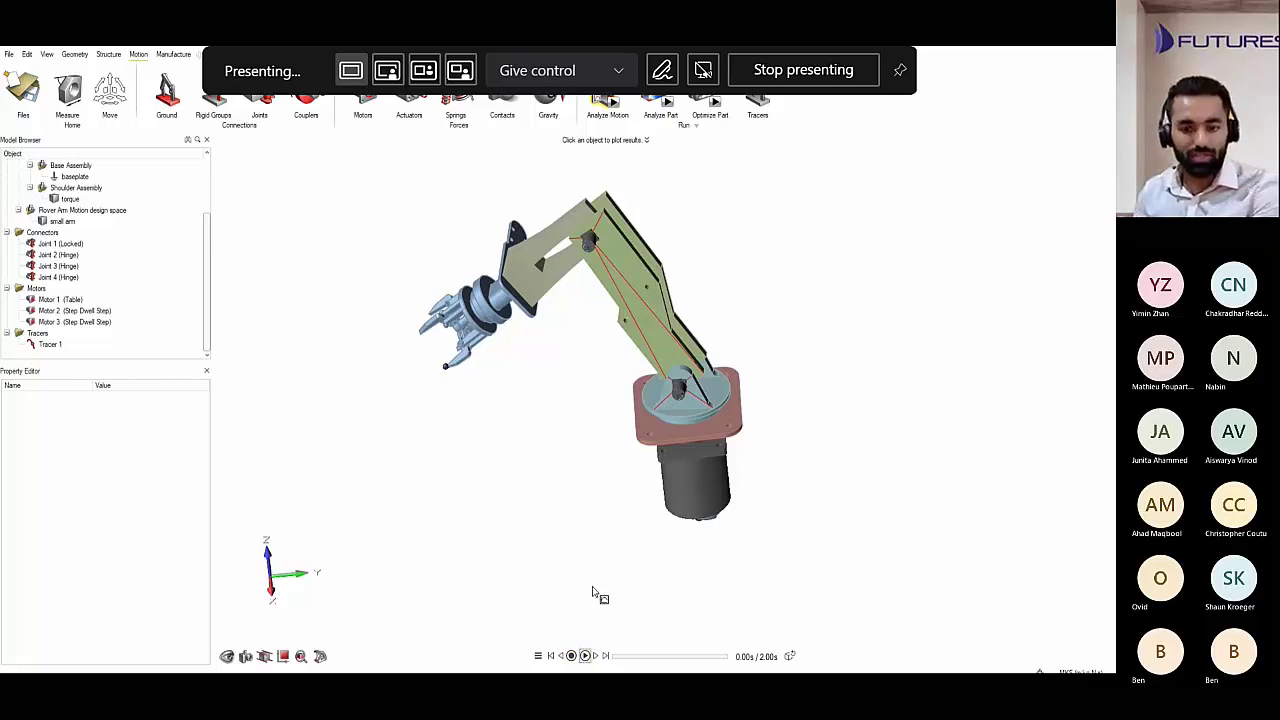
left_click(585, 655)
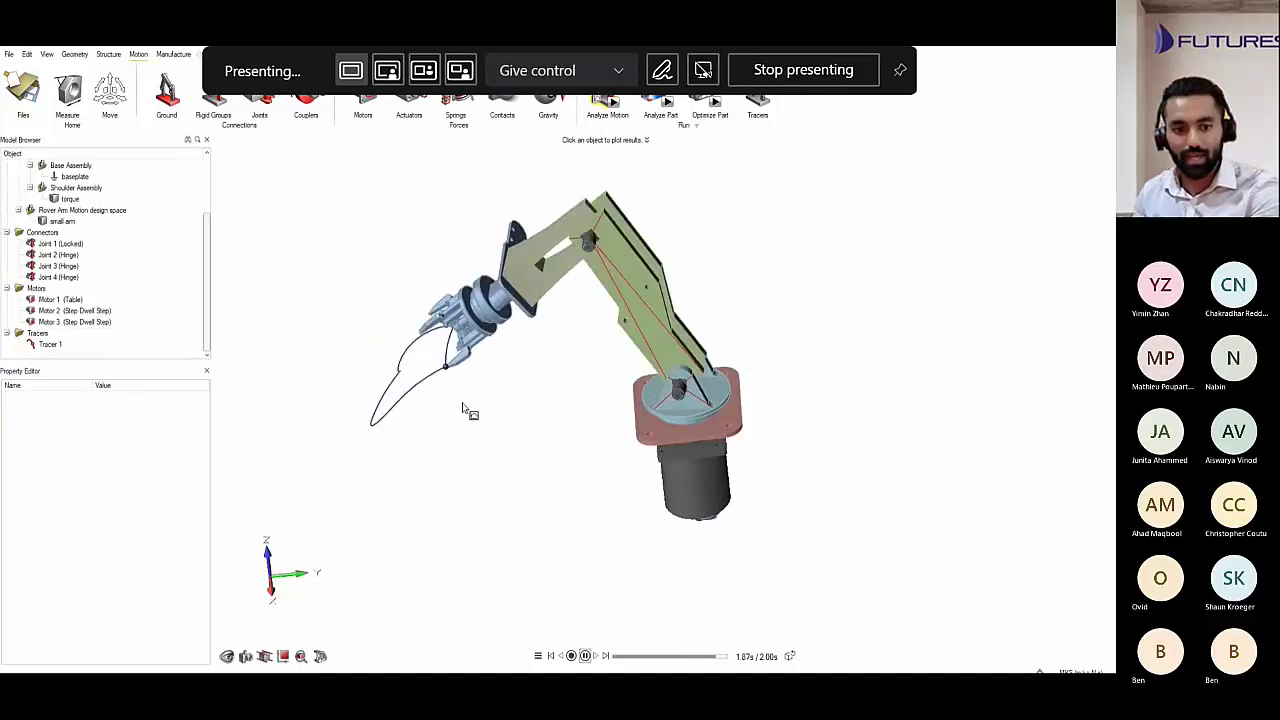
left_click(585, 655)
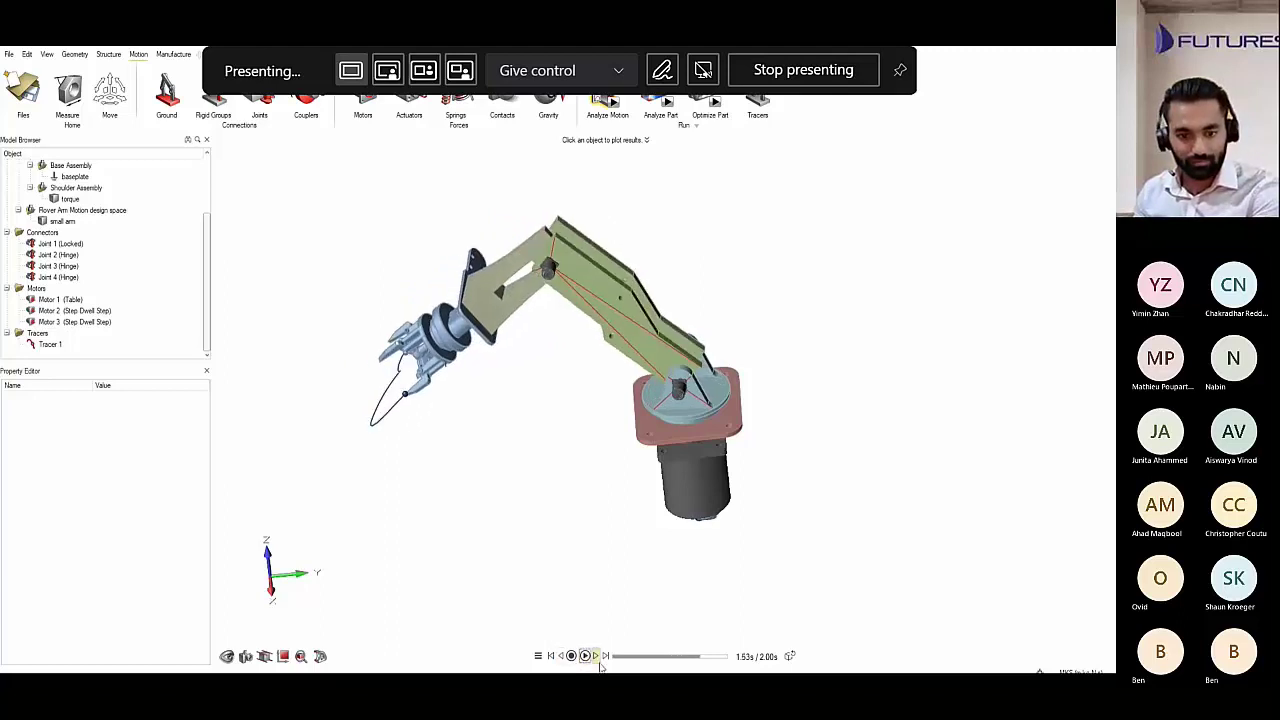
left_click(605, 656)
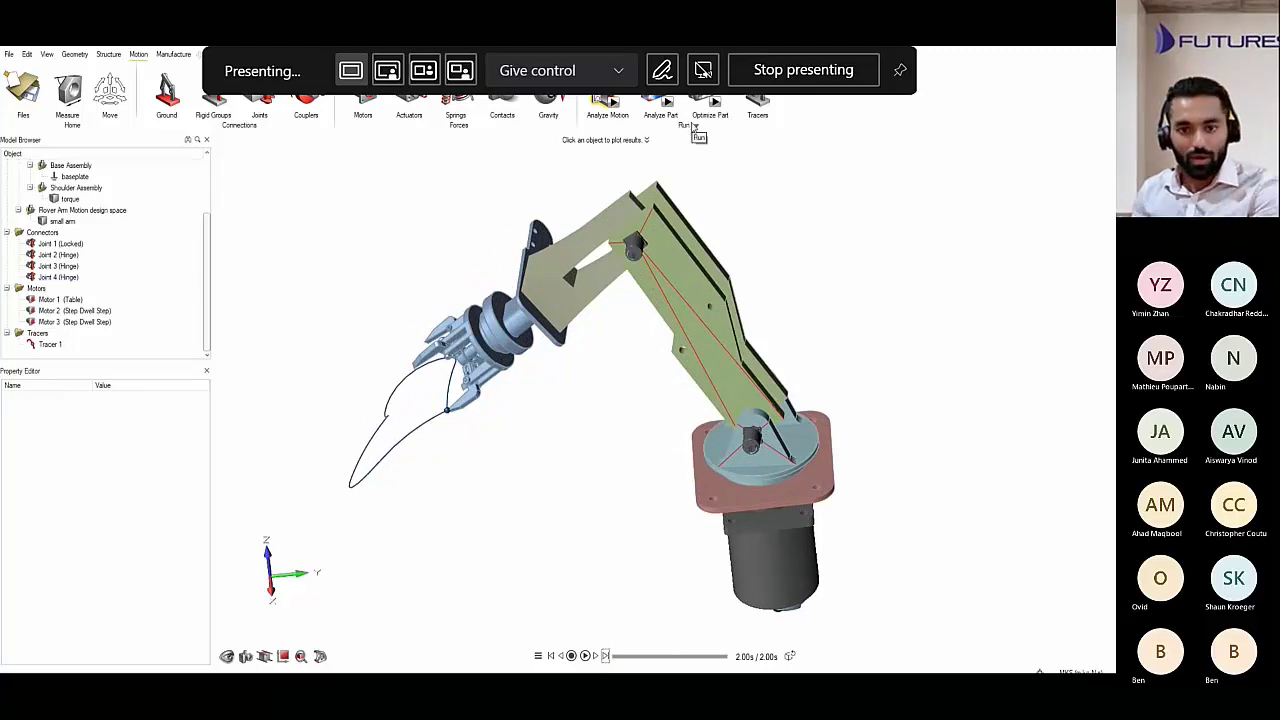
Plot the torque required by Motor 3 at the elbow, enlarge the graph to inspect it and close it.
left_click(637, 250)
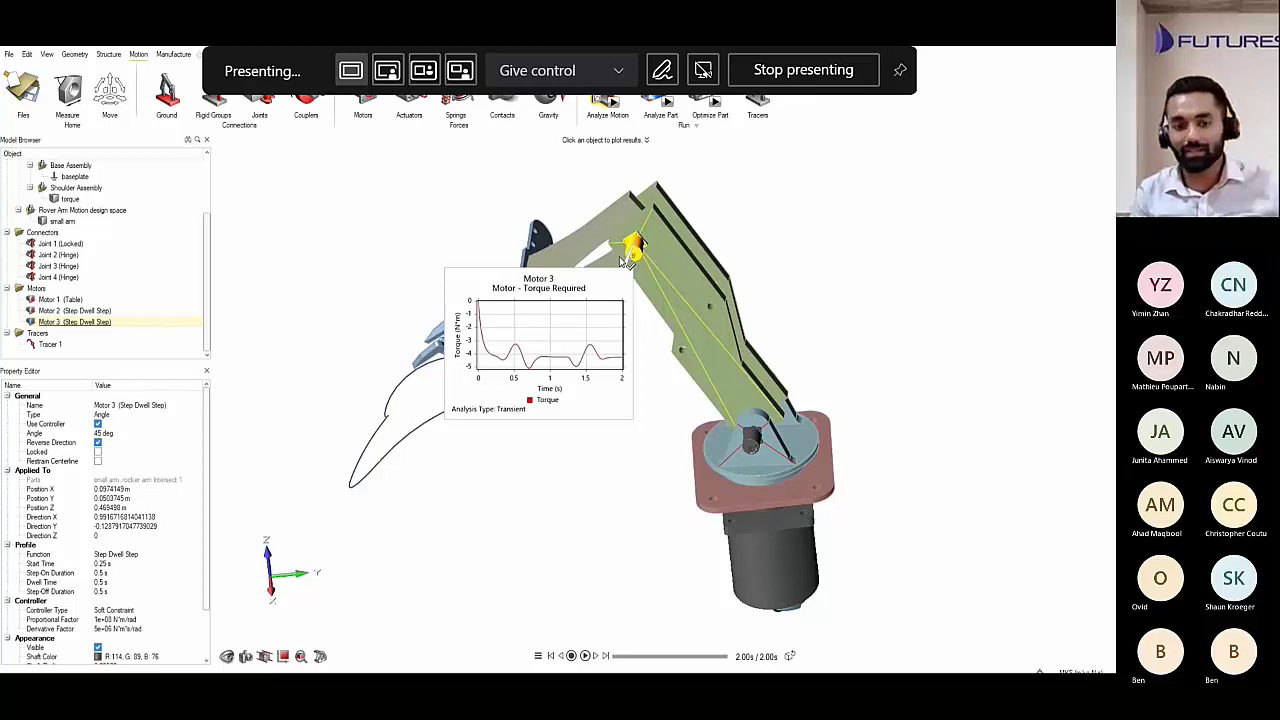
left_click(515, 395)
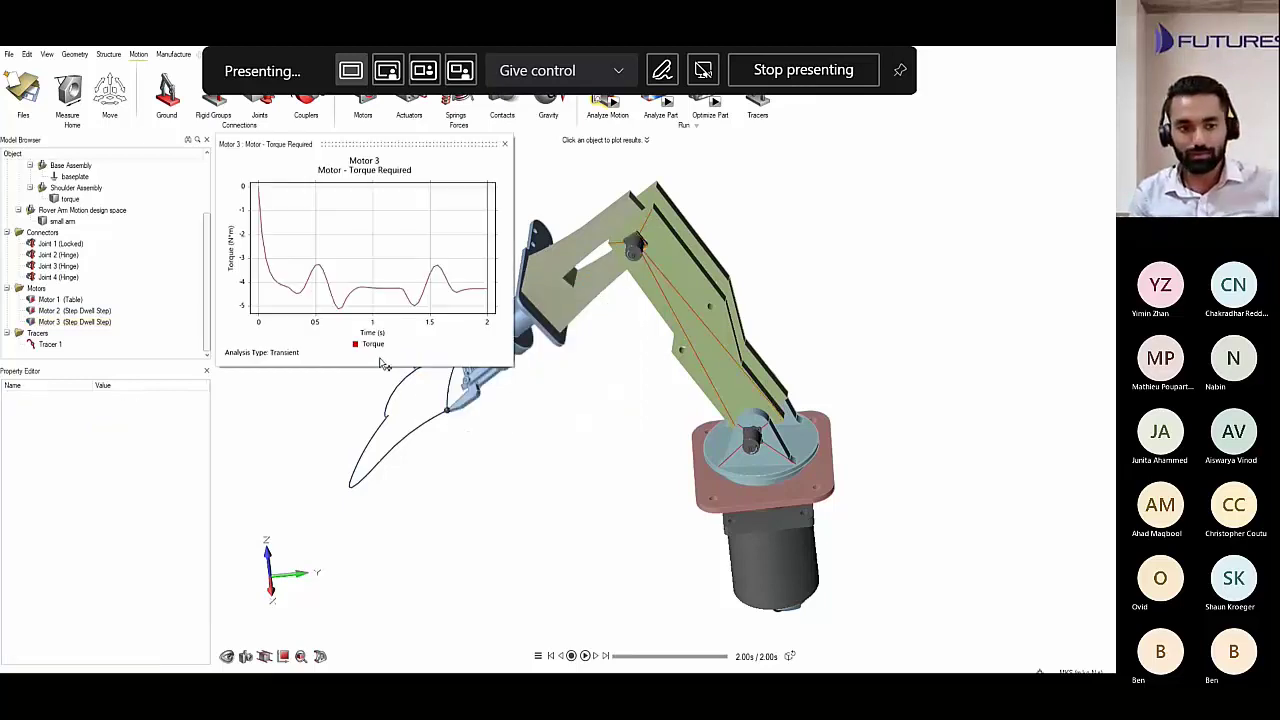
mouse_move(341, 316)
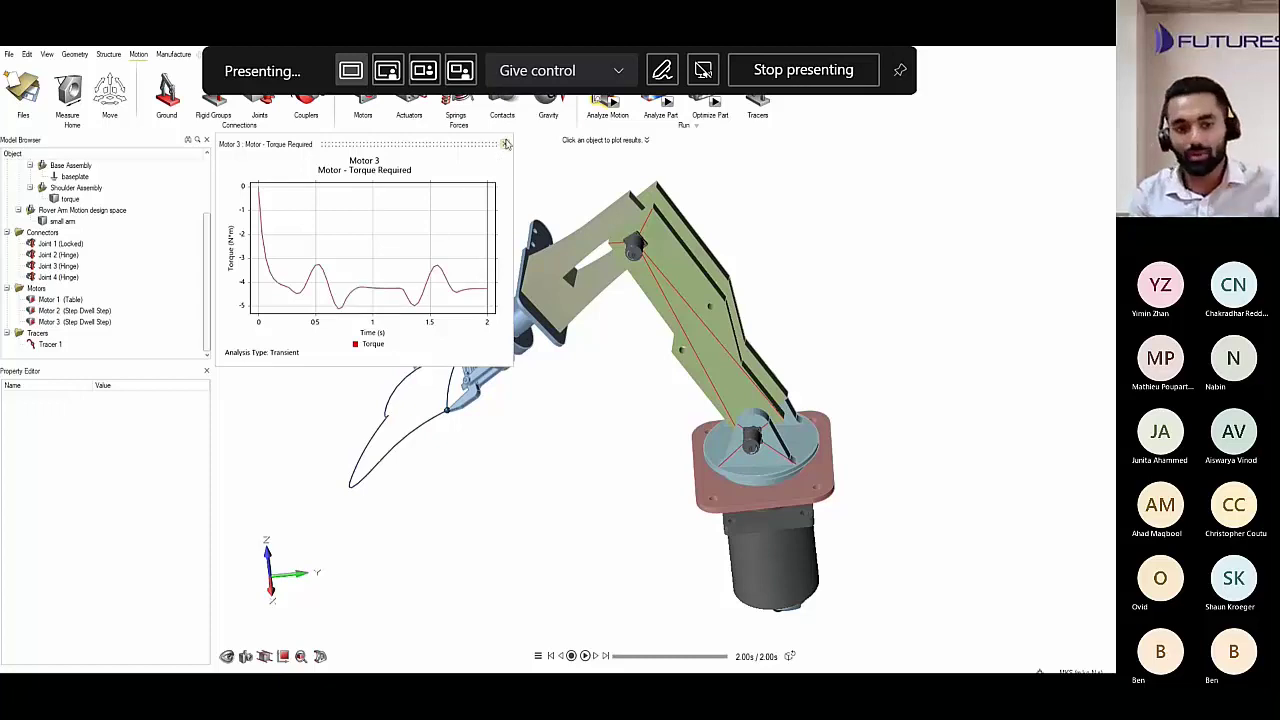
left_click(506, 144)
Add a 10 kg point mass on the circular end face at the middle of the gripper.
right_click_drag(570, 483, 500, 340)
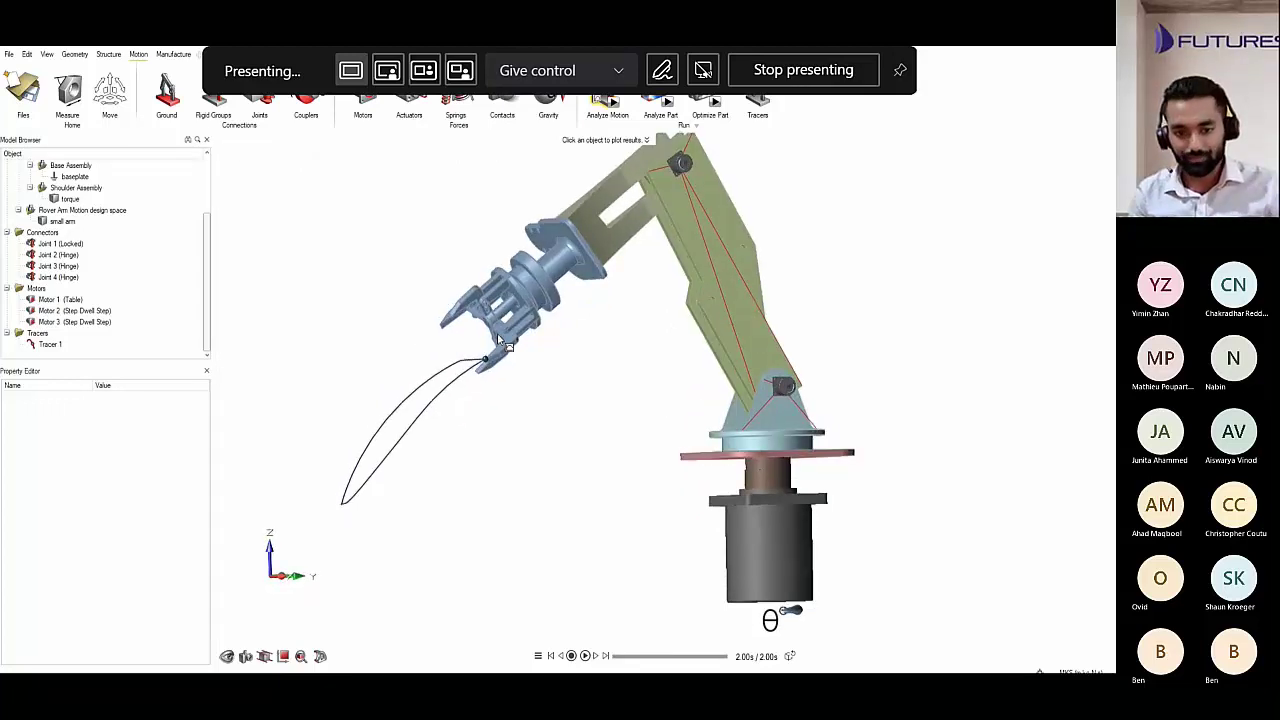
scroll(500, 340, "up", 5)
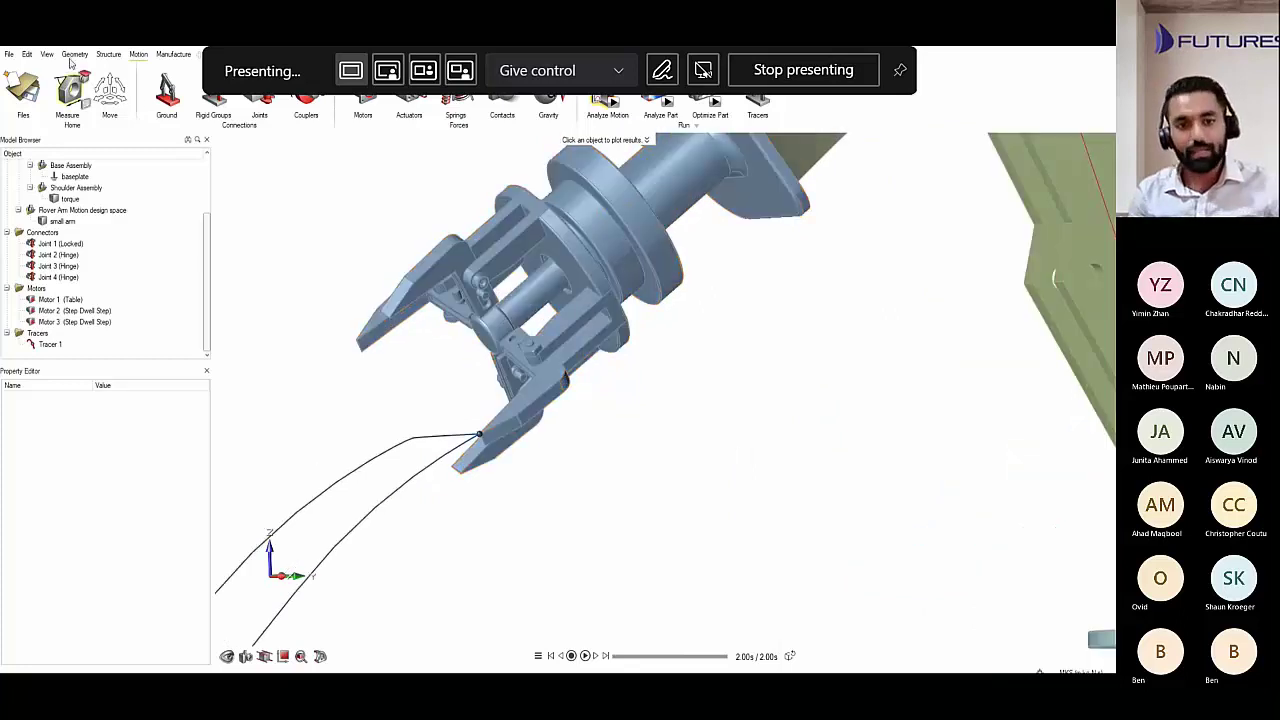
left_click(98, 56)
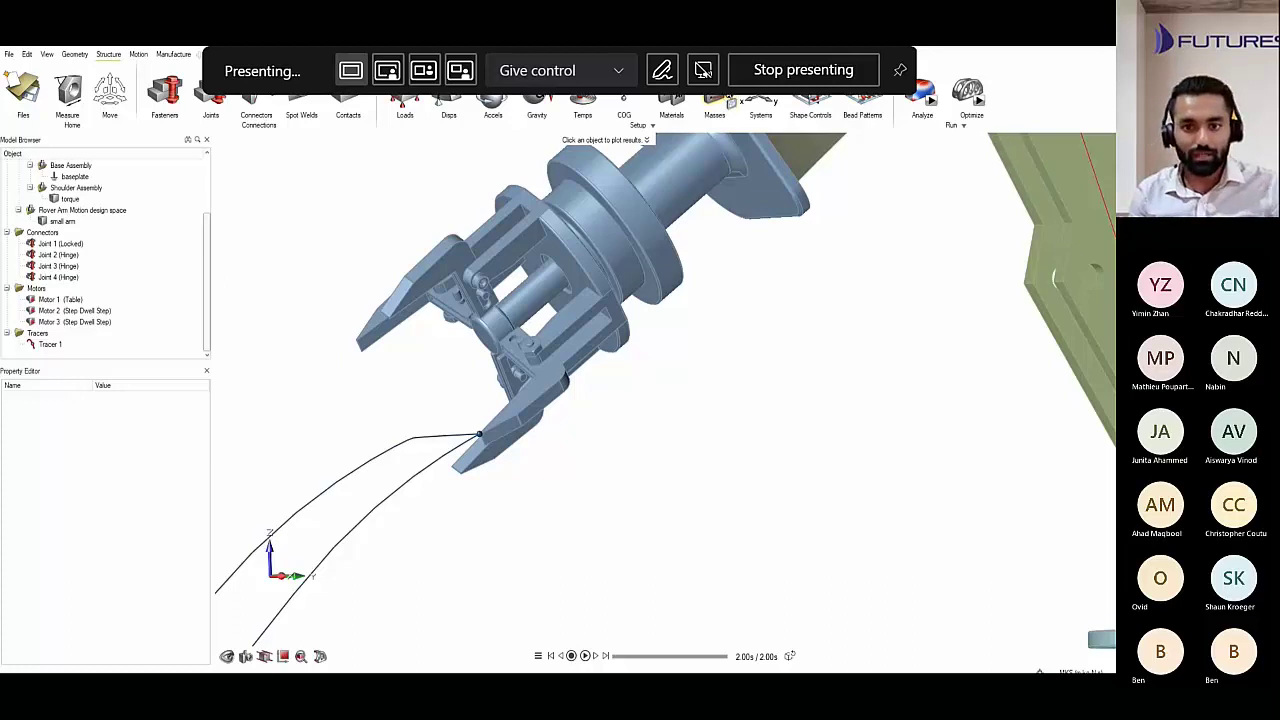
scroll(485, 340, "up", 5)
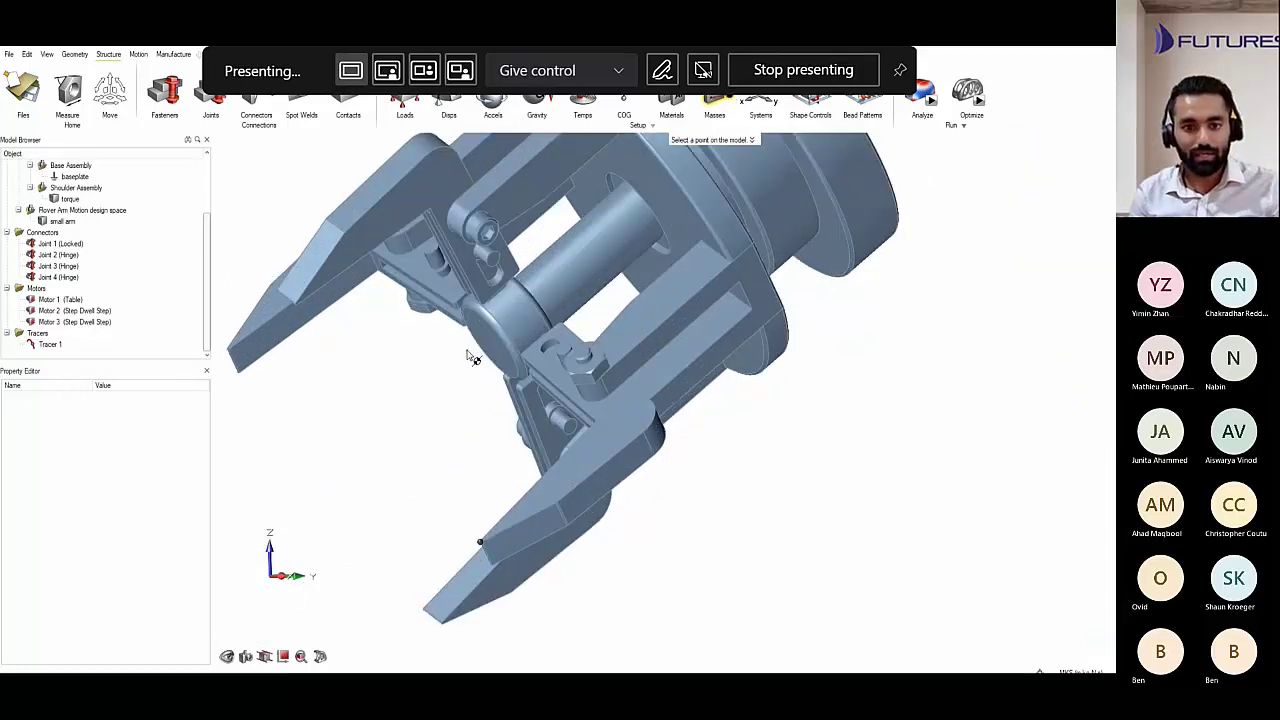
left_click(487, 332)
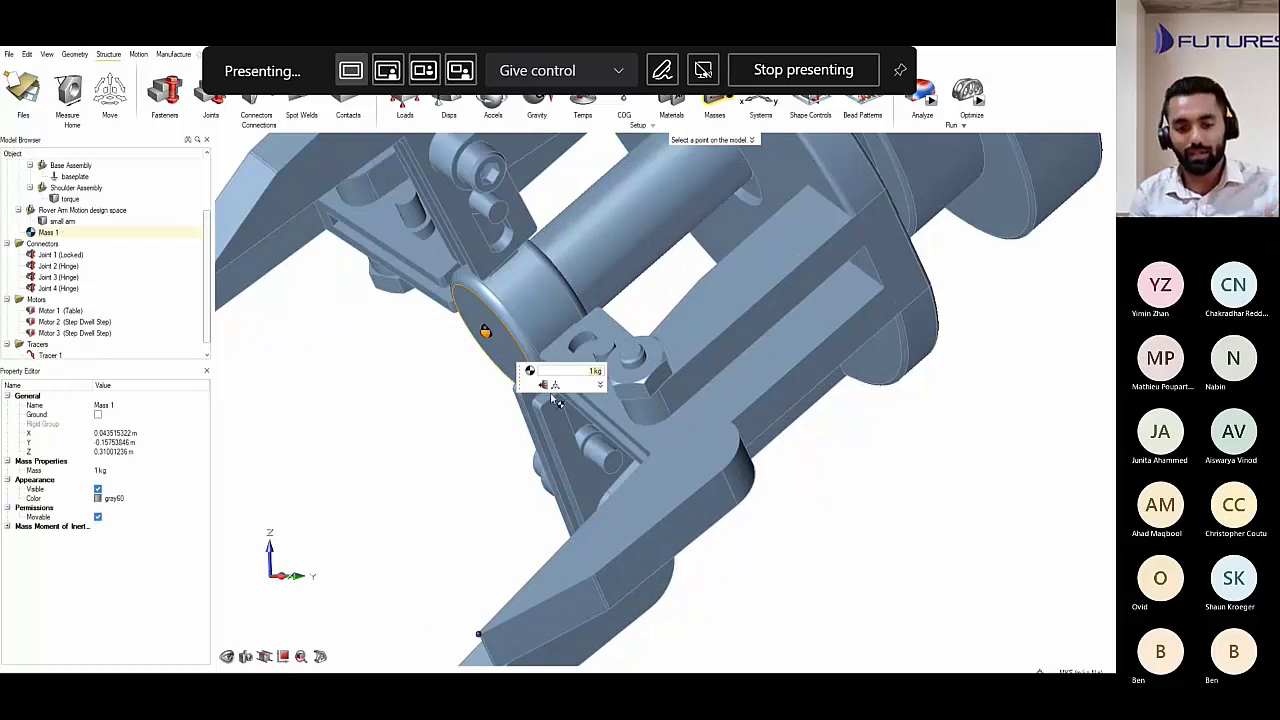
type("10")
key("Return")
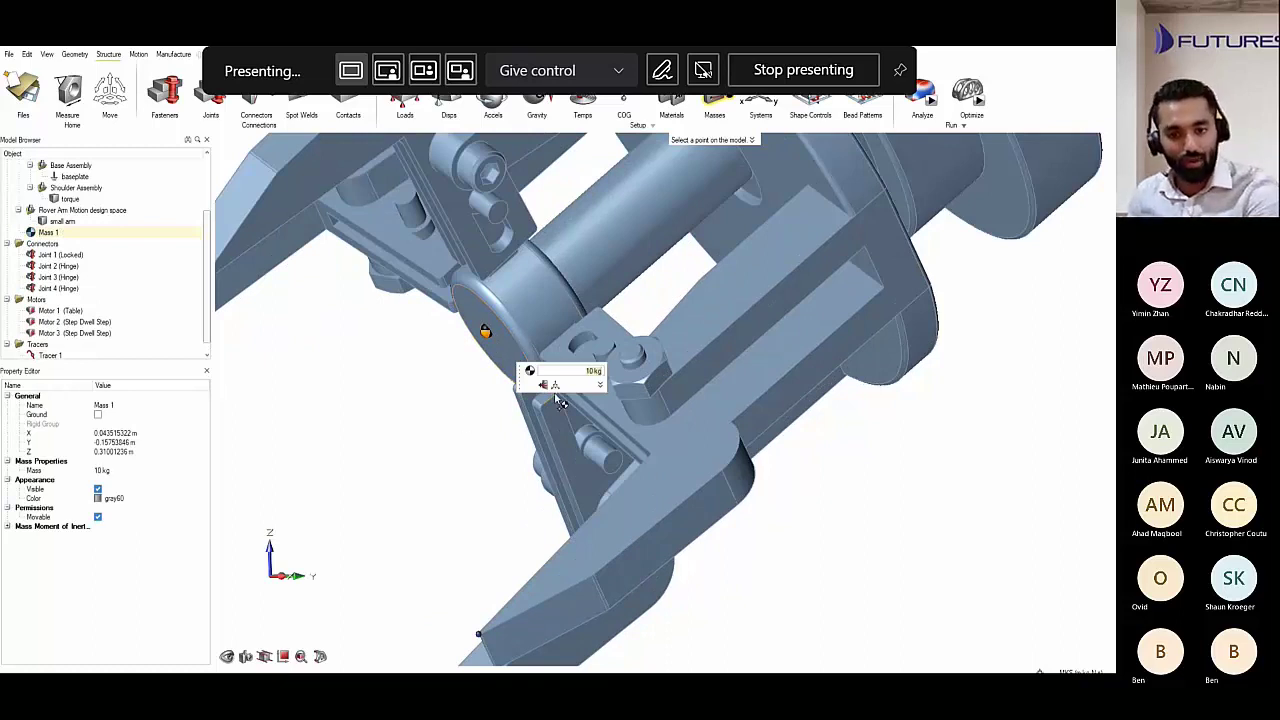
Move the point mass about -0.003 m along Y, off the circular face.
left_click(556, 385)
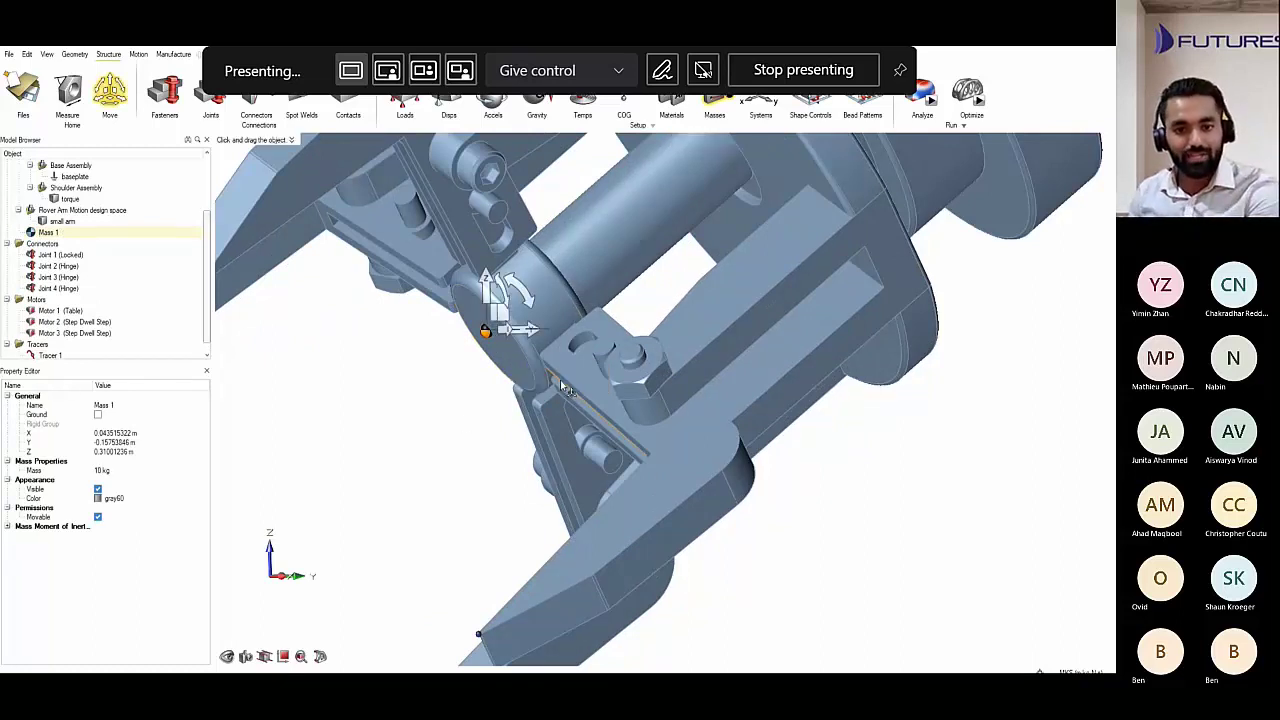
left_click(528, 340)
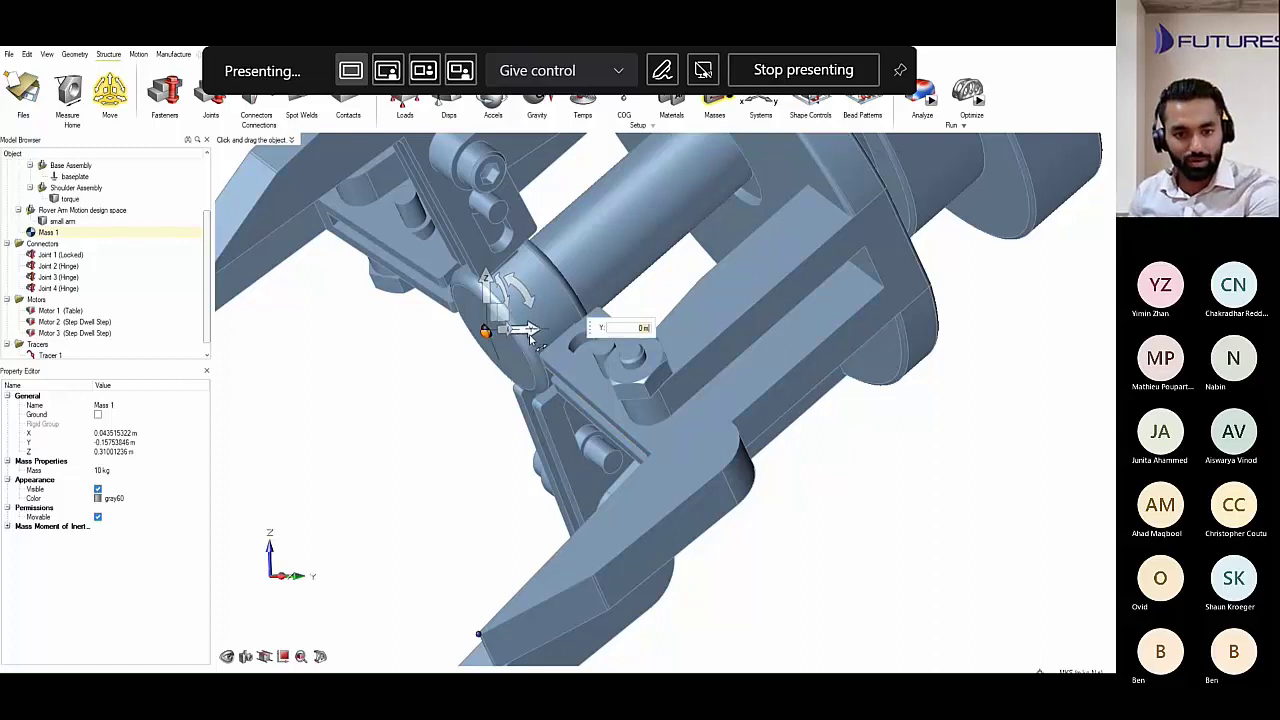
left_click_drag(528, 340, 508, 338)
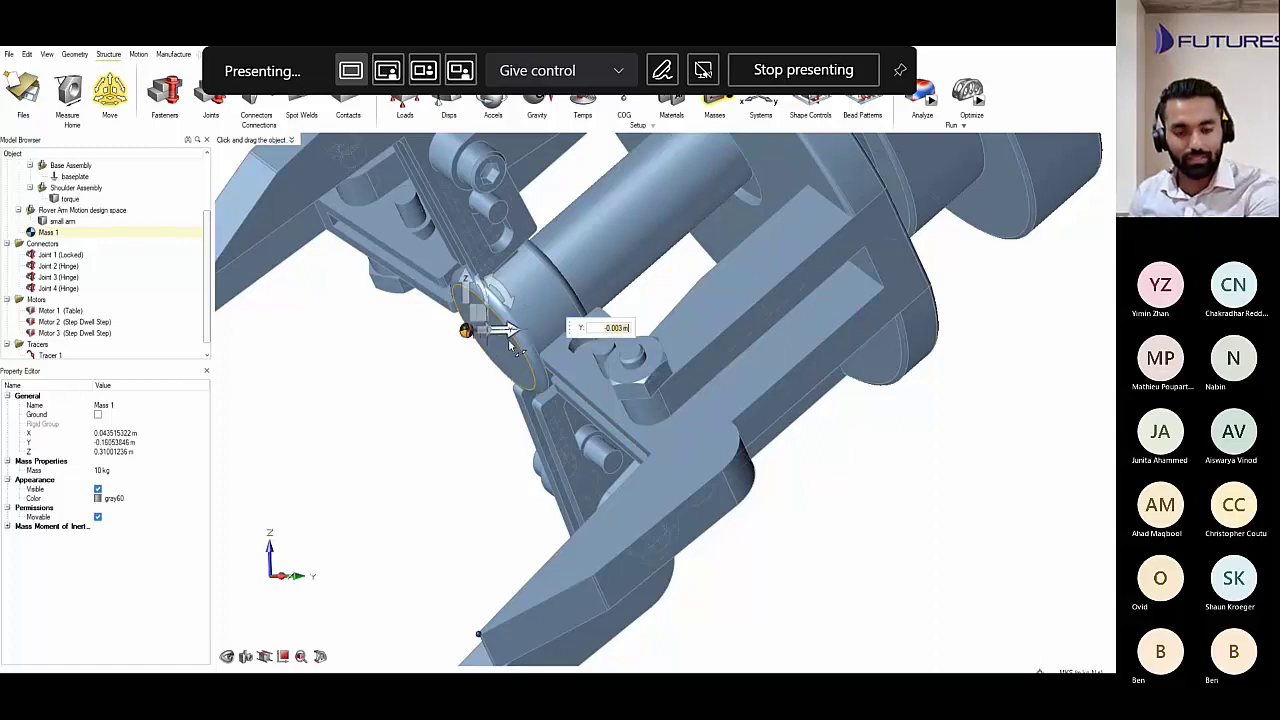
right_click(393, 447)
left_click(423, 389)
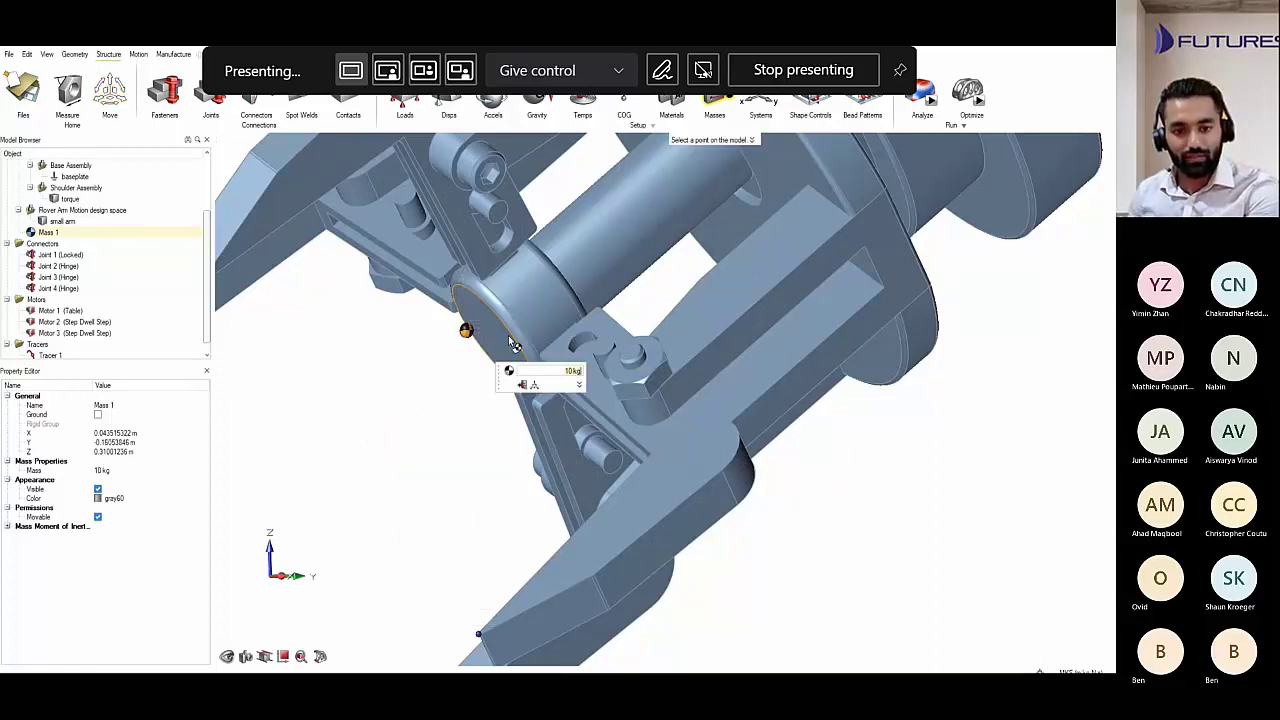
Attach the point mass to the gripper's circular end face with a flexible connector.
scroll(487, 364, "up", 5)
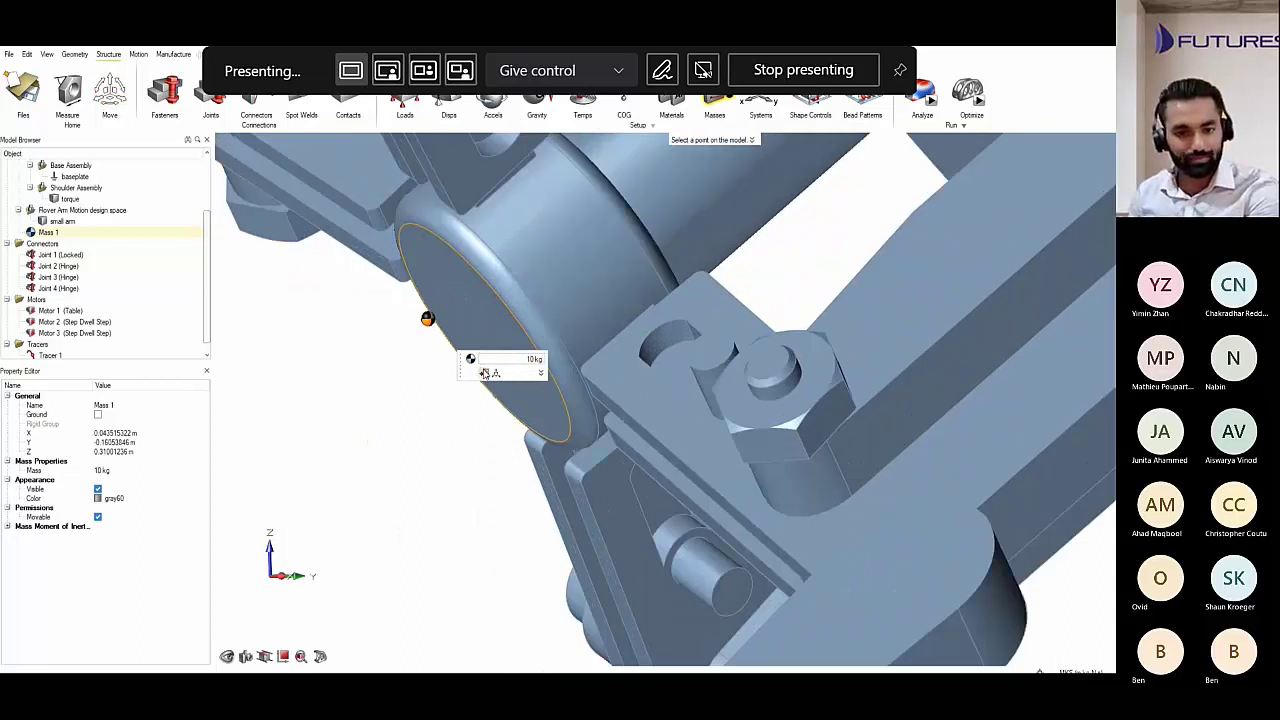
left_click(492, 372)
left_click(488, 320)
right_click(357, 449)
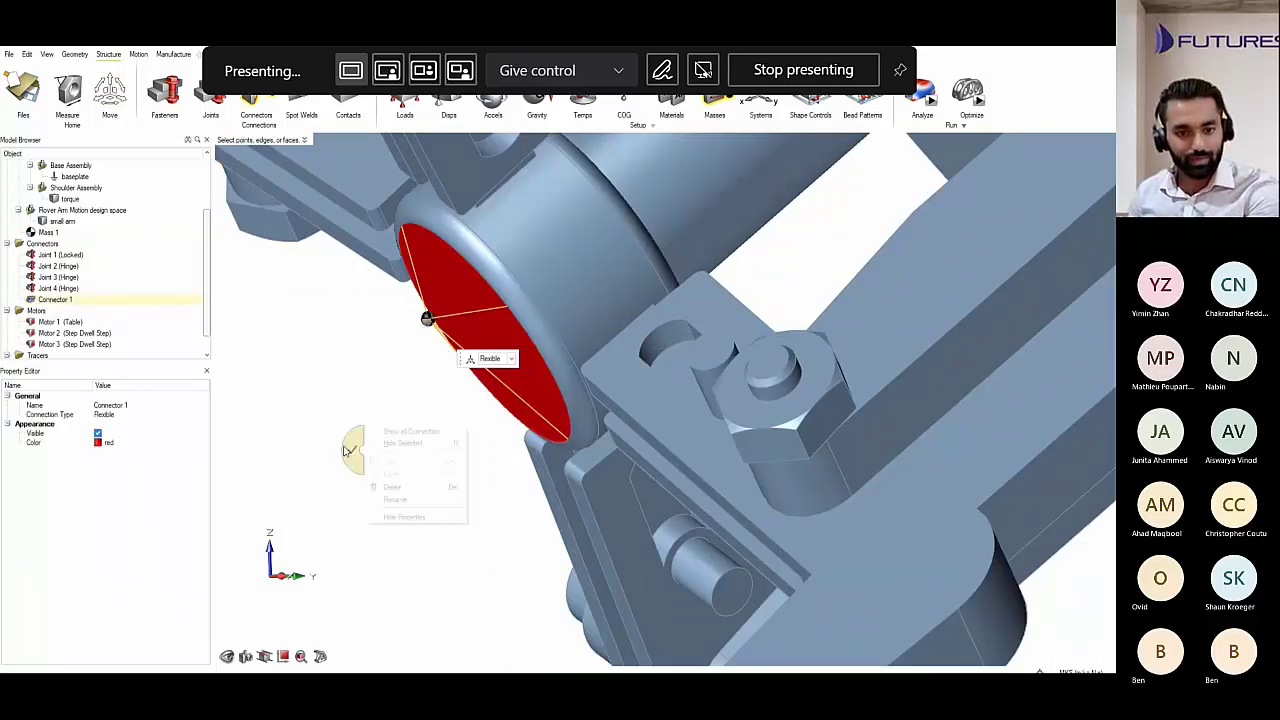
left_click(349, 449)
left_click(349, 445)
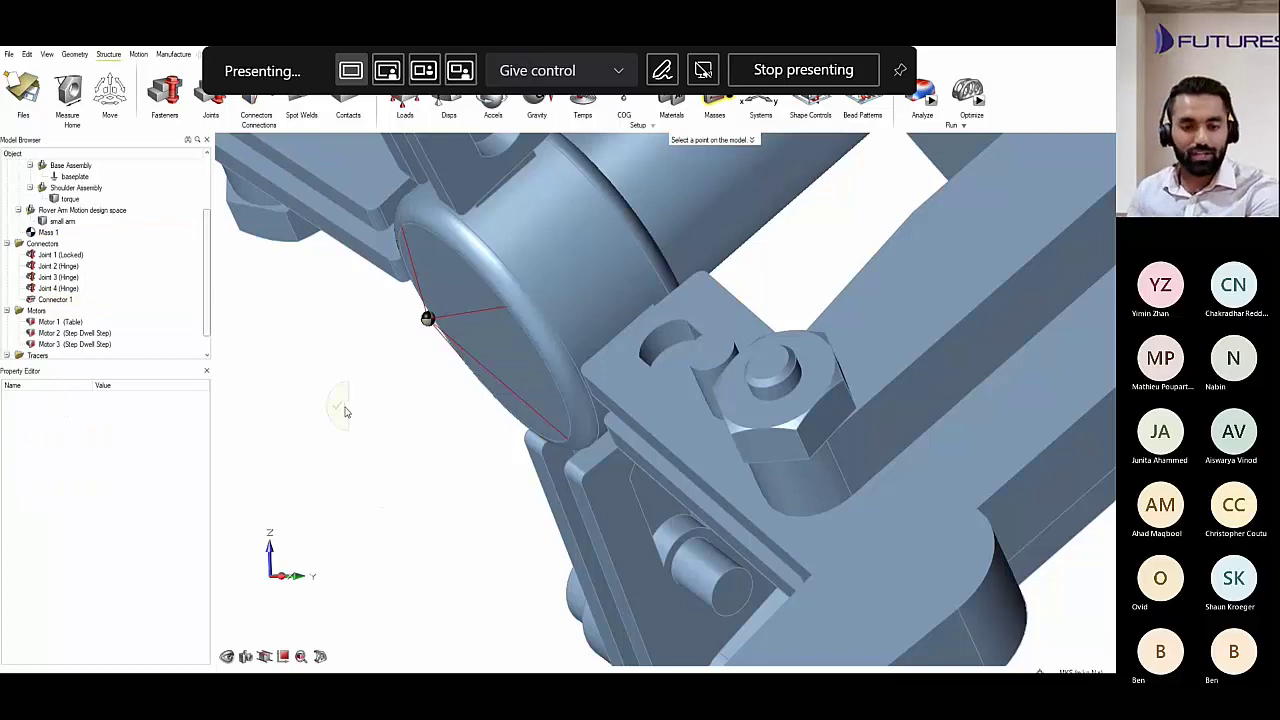
Run the arm's motion analysis again with the 10 kg mass attached to the gripper.
scroll(351, 414, "down", 10)
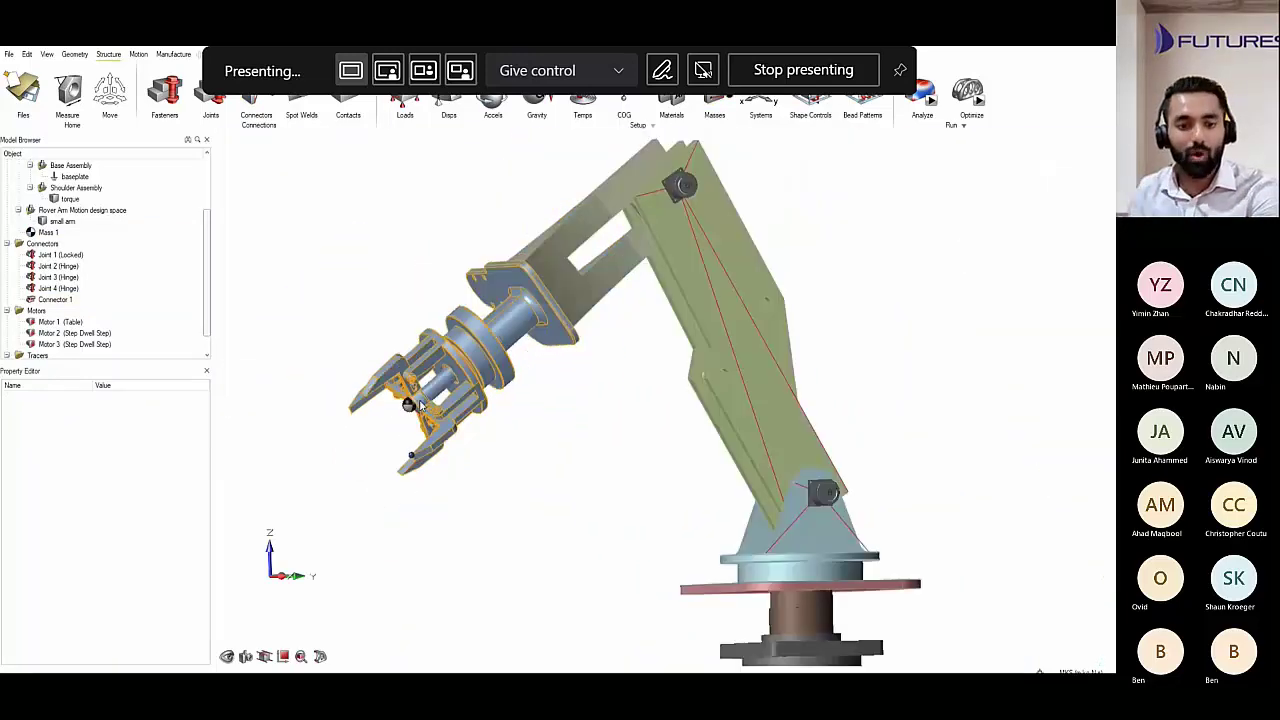
right_click_drag(406, 257, 506, 268)
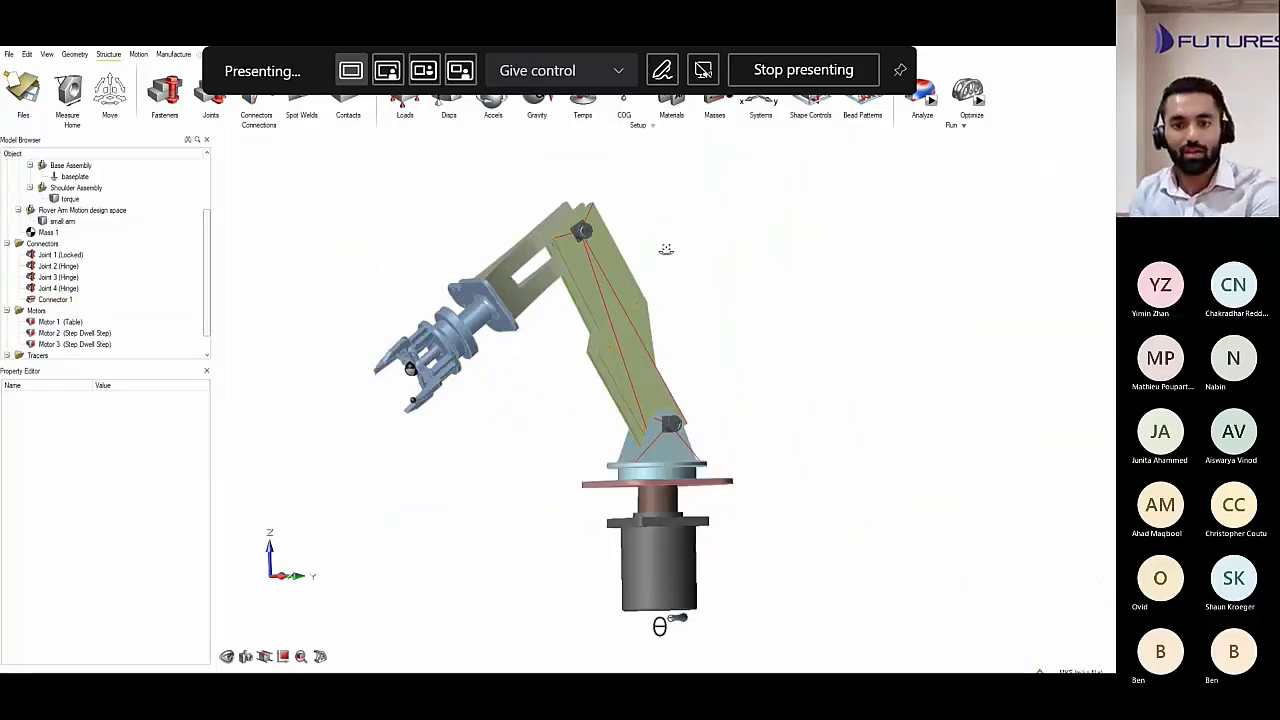
right_click_drag(666, 249, 643, 276)
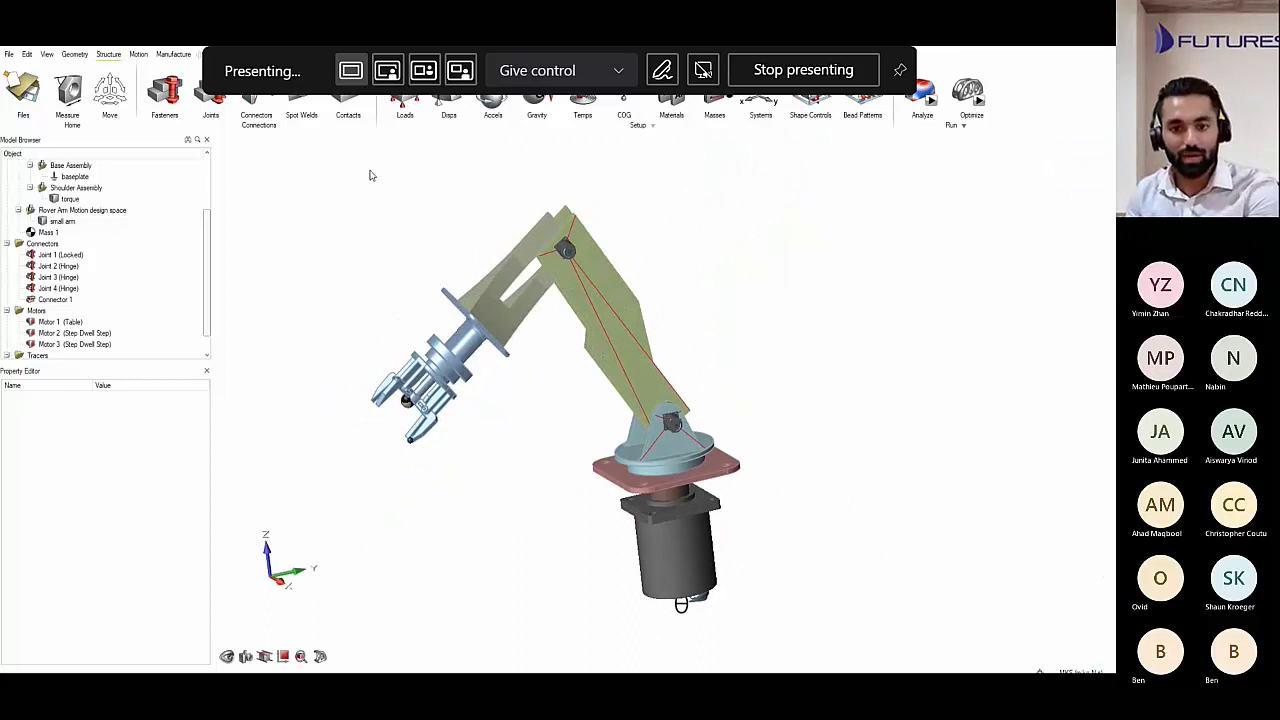
left_click(138, 55)
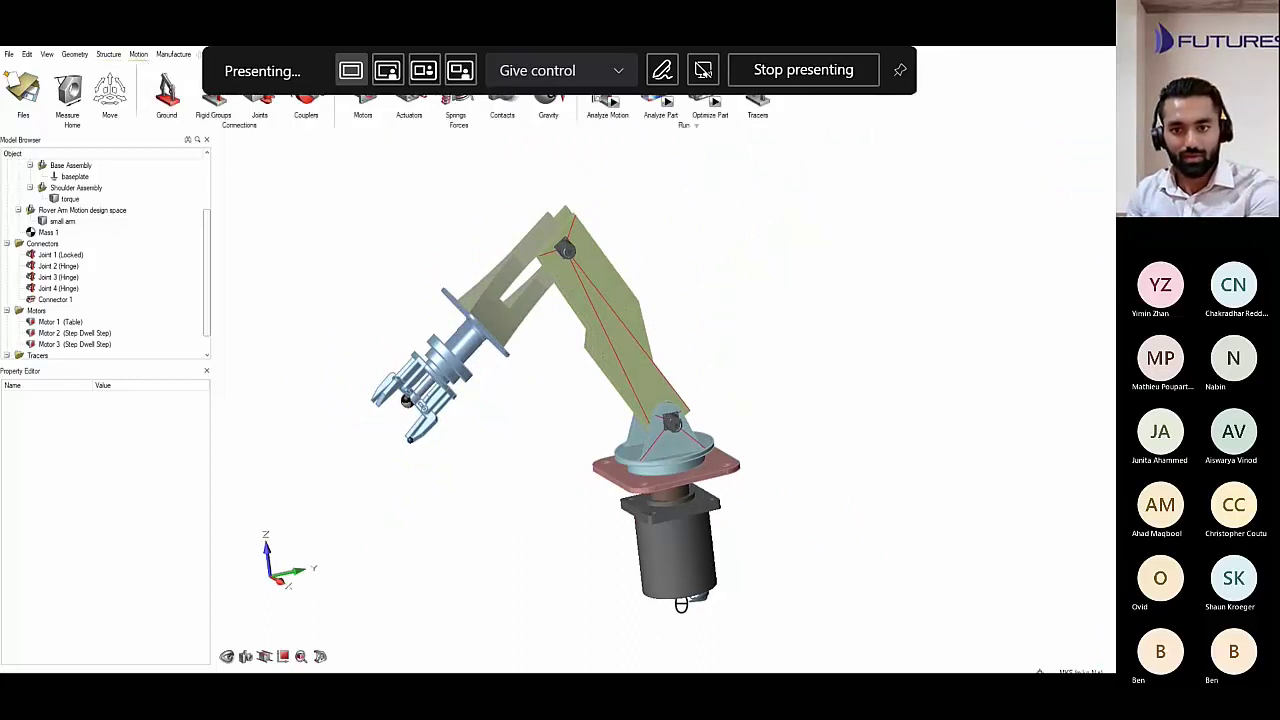
left_click(614, 104)
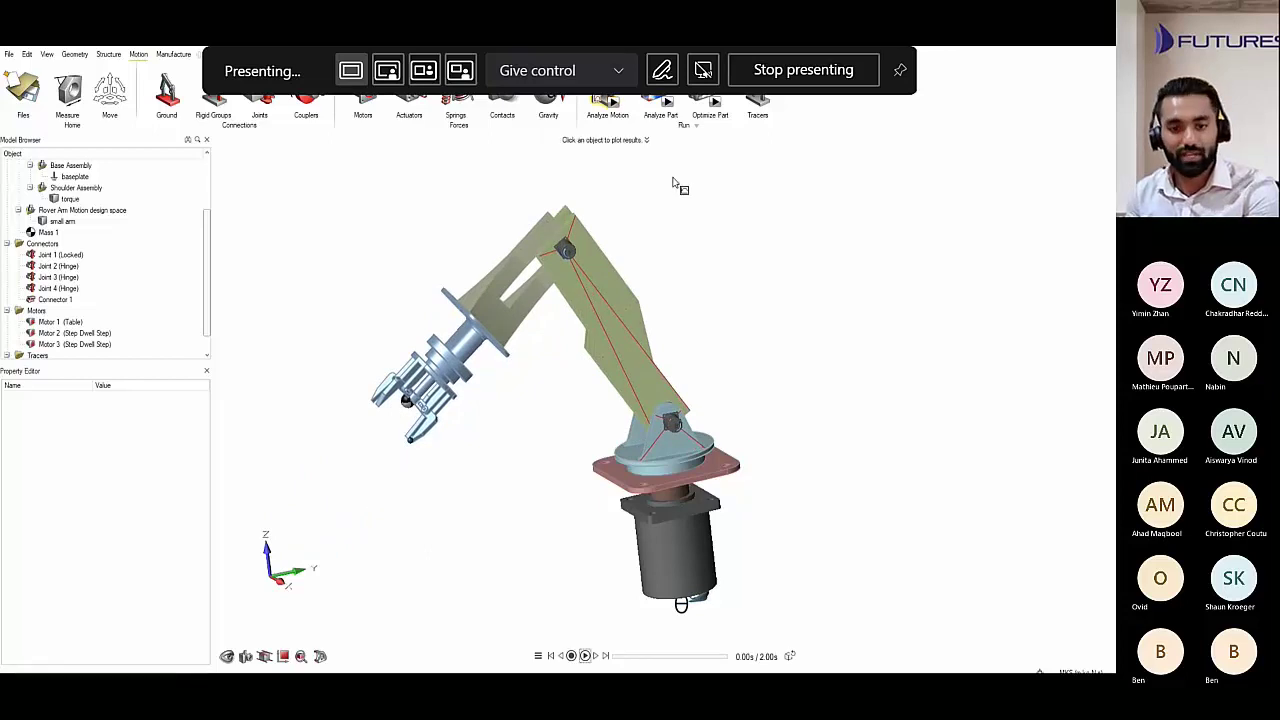
Plot Motor 3's required torque for the loaded arm, inspect the enlarged graph's peak and close it.
left_click(566, 250)
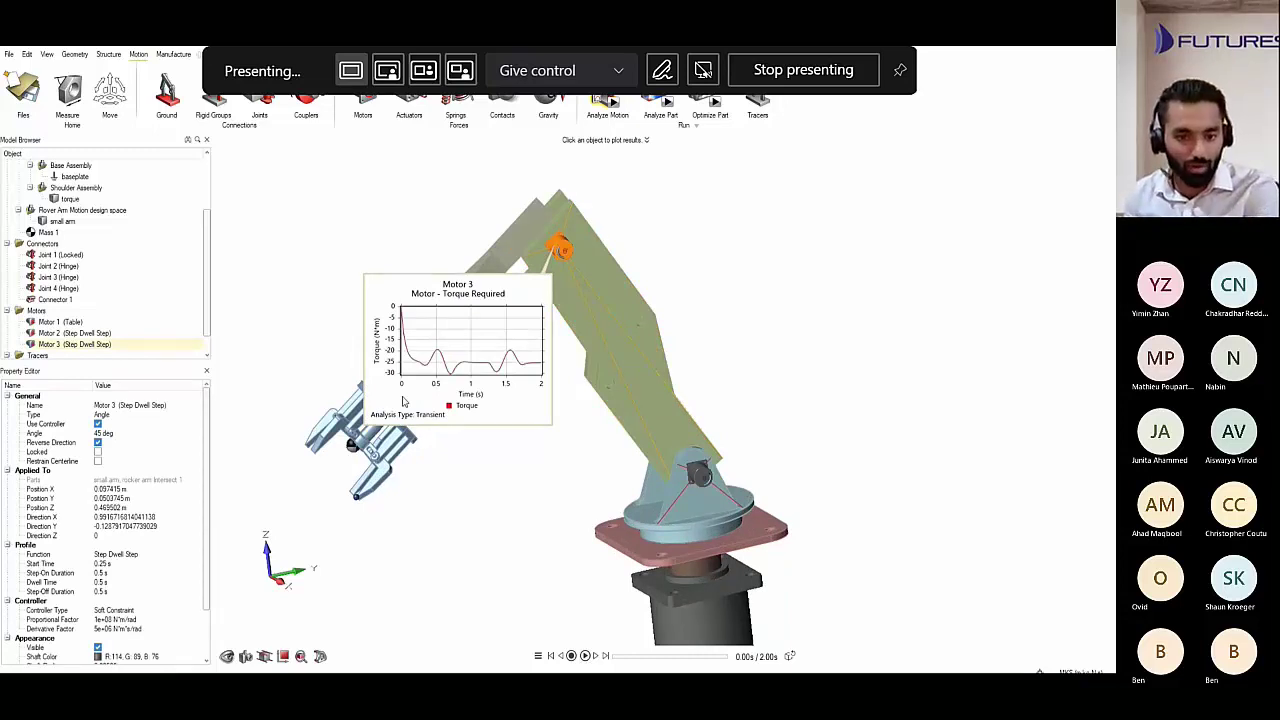
left_click(404, 401)
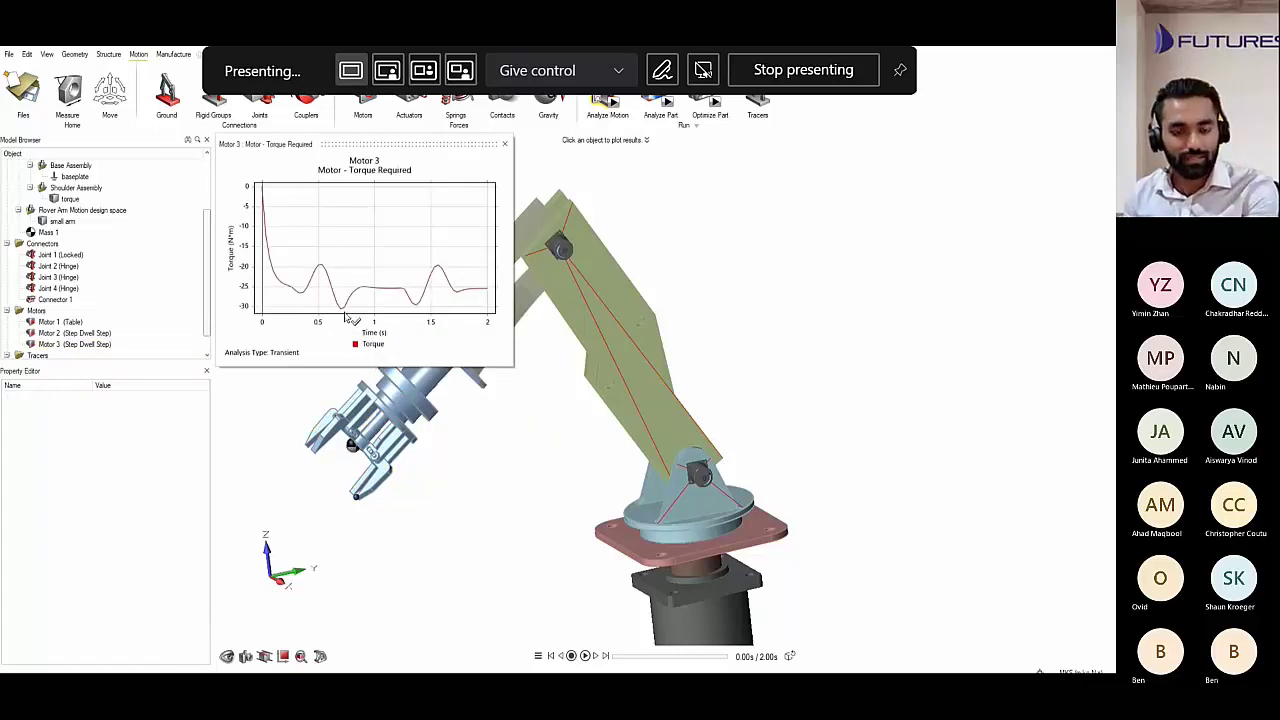
mouse_move(344, 314)
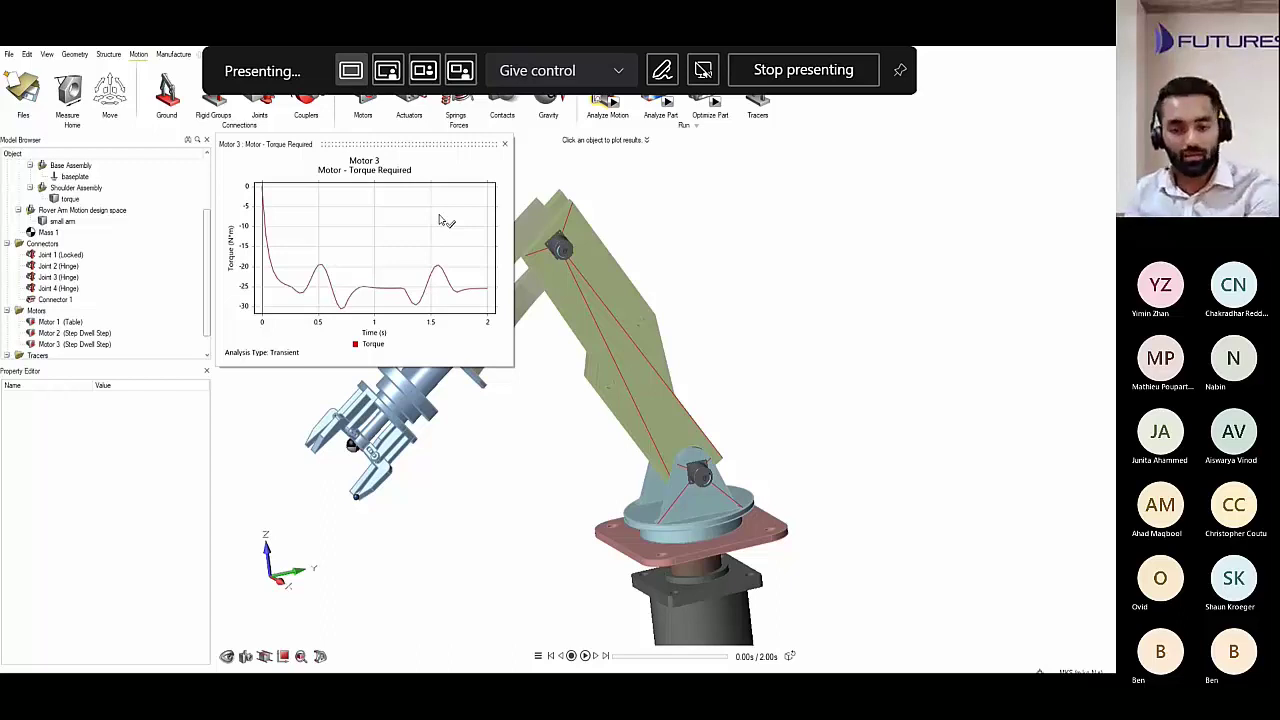
left_click(504, 144)
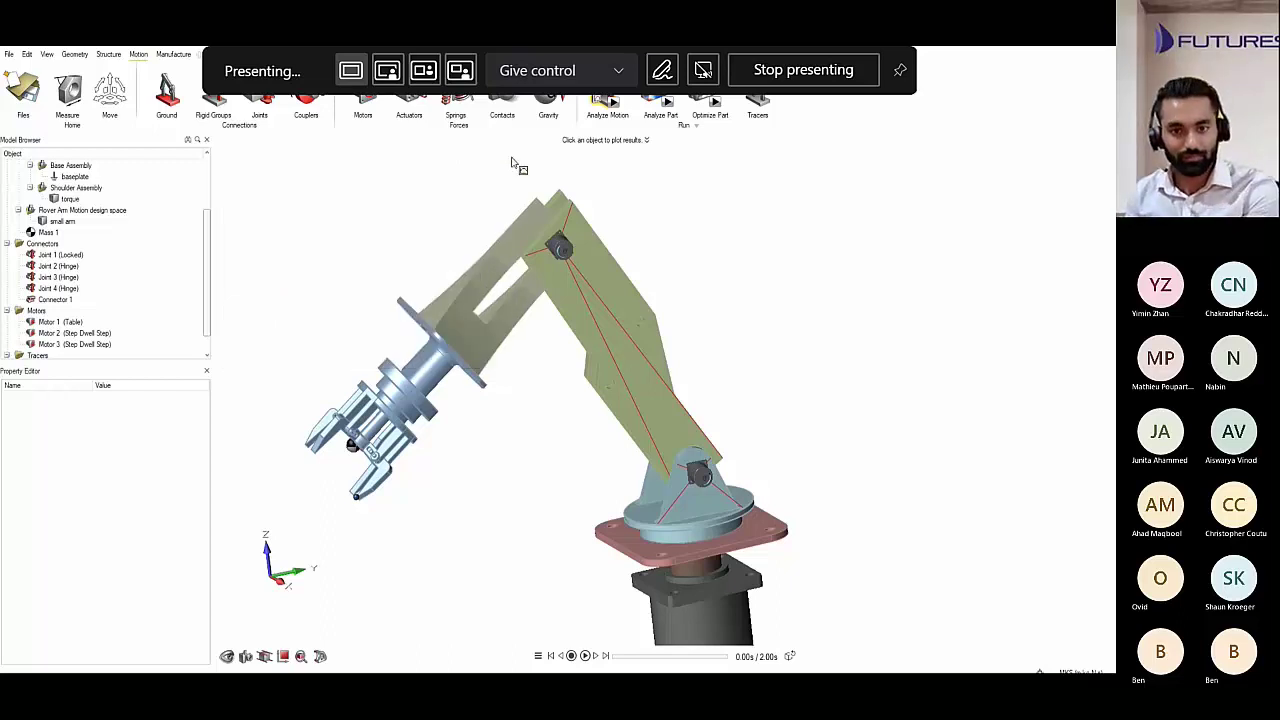
Review the force plots of hinge Joints 2, 3 and 4, and exit the motion results.
left_click(70, 270)
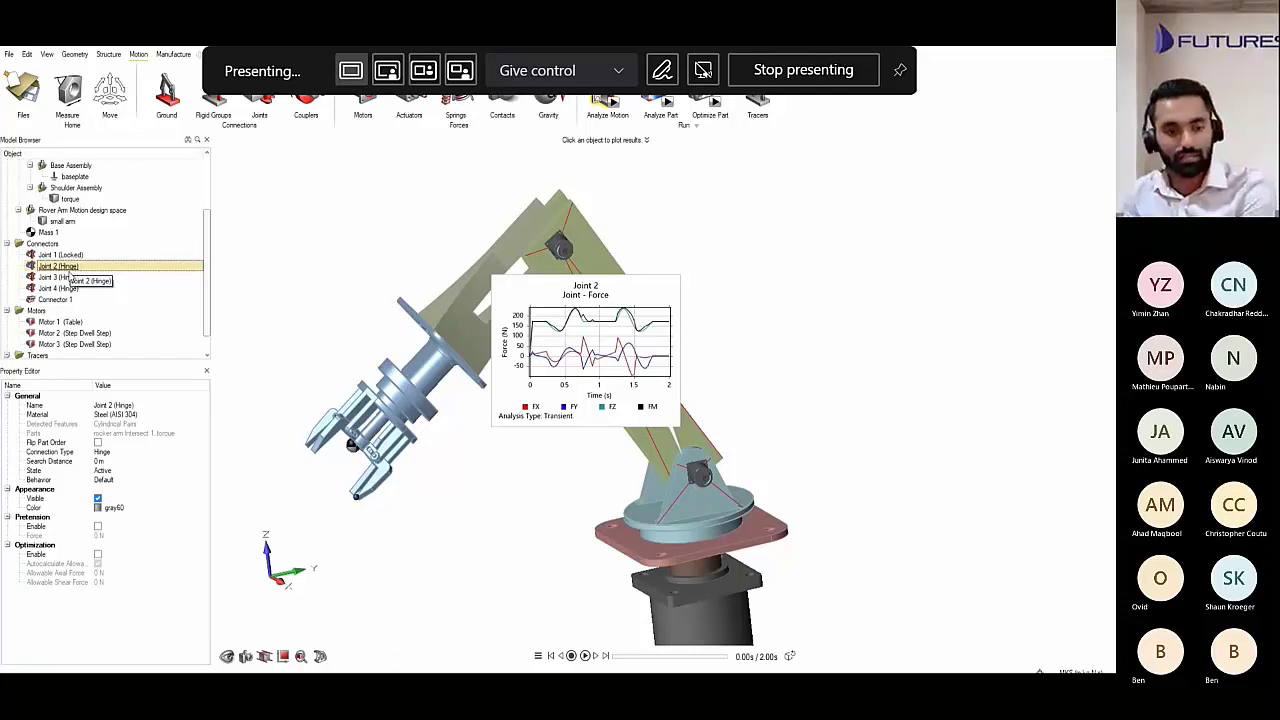
left_click(69, 277)
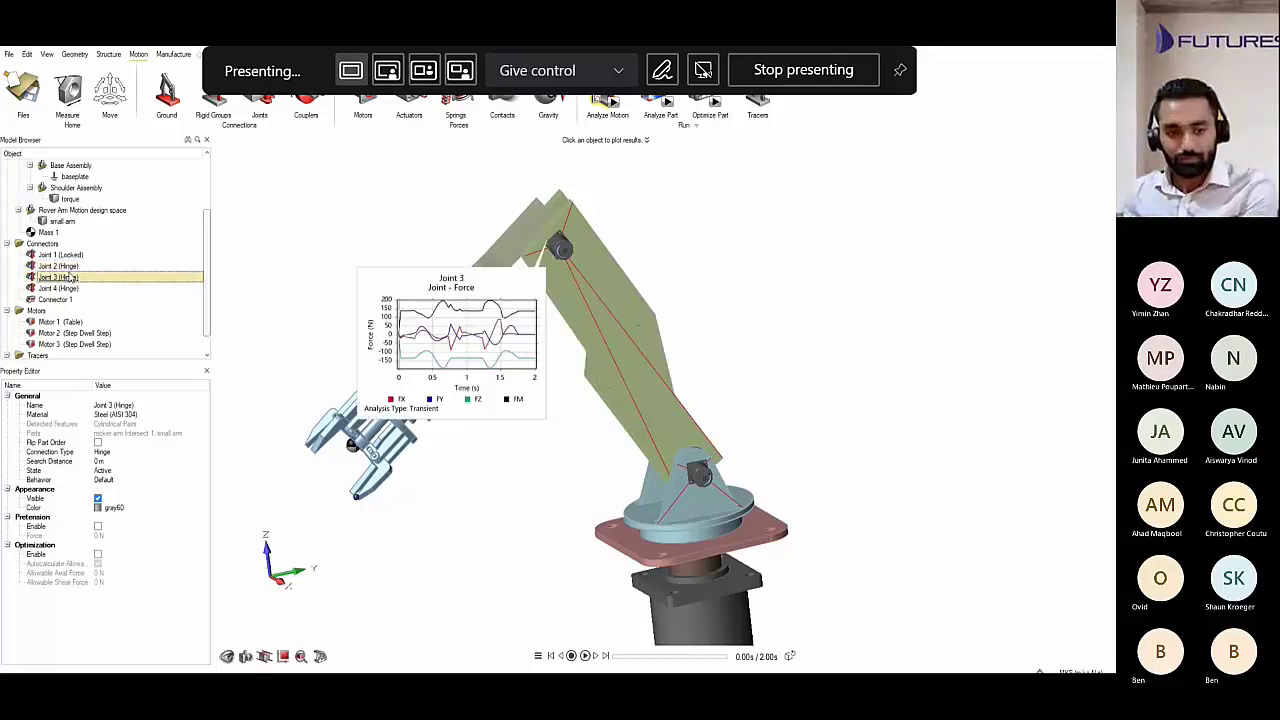
left_click(72, 289)
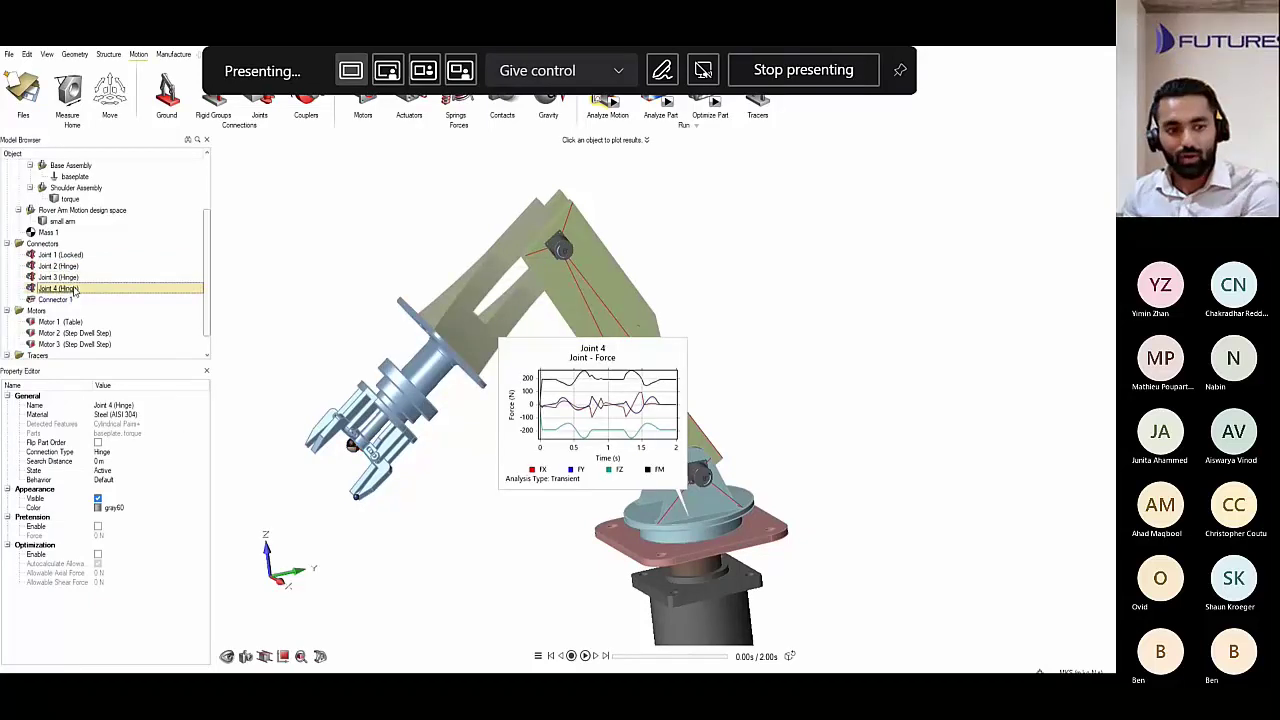
right_click(685, 240)
left_click(700, 240)
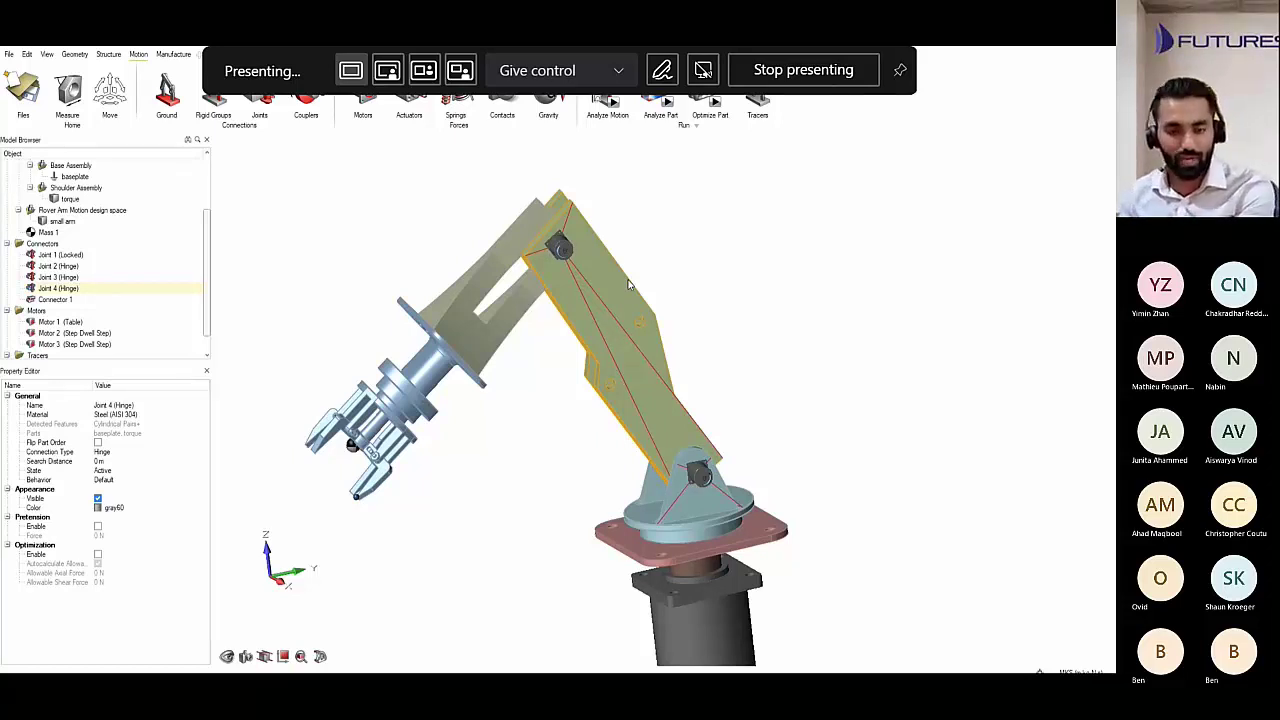
Mark the rover's long rocker arm as a design space.
right_click(628, 285)
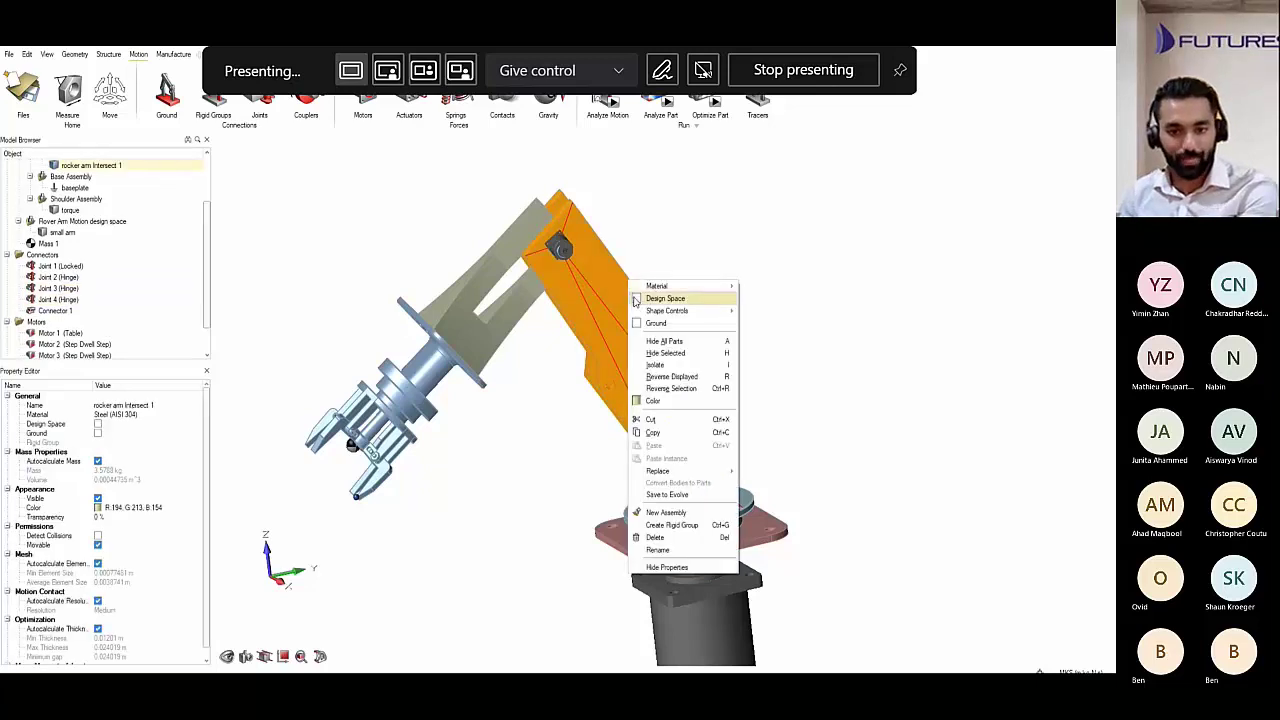
left_click(690, 298)
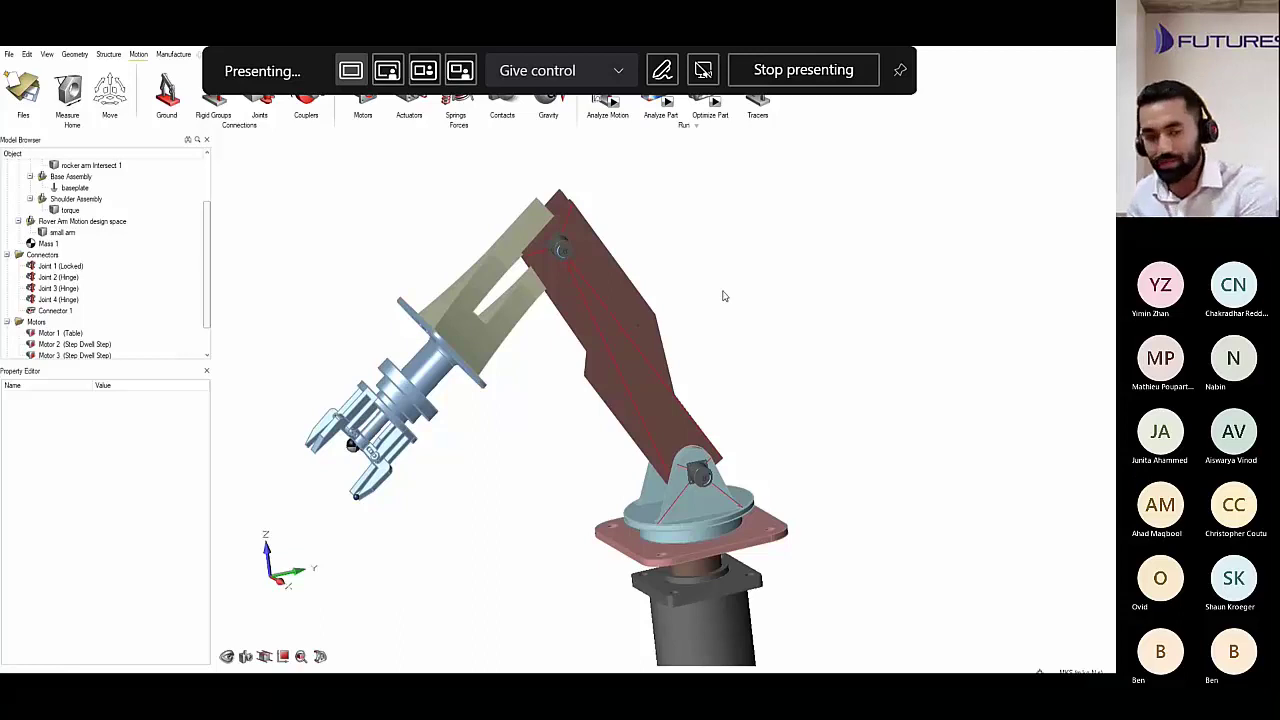
mouse_move(754, 320)
right_mouse_down()
mouse_move(677, 303)
mouse_move(661, 346)
right_mouse_up()
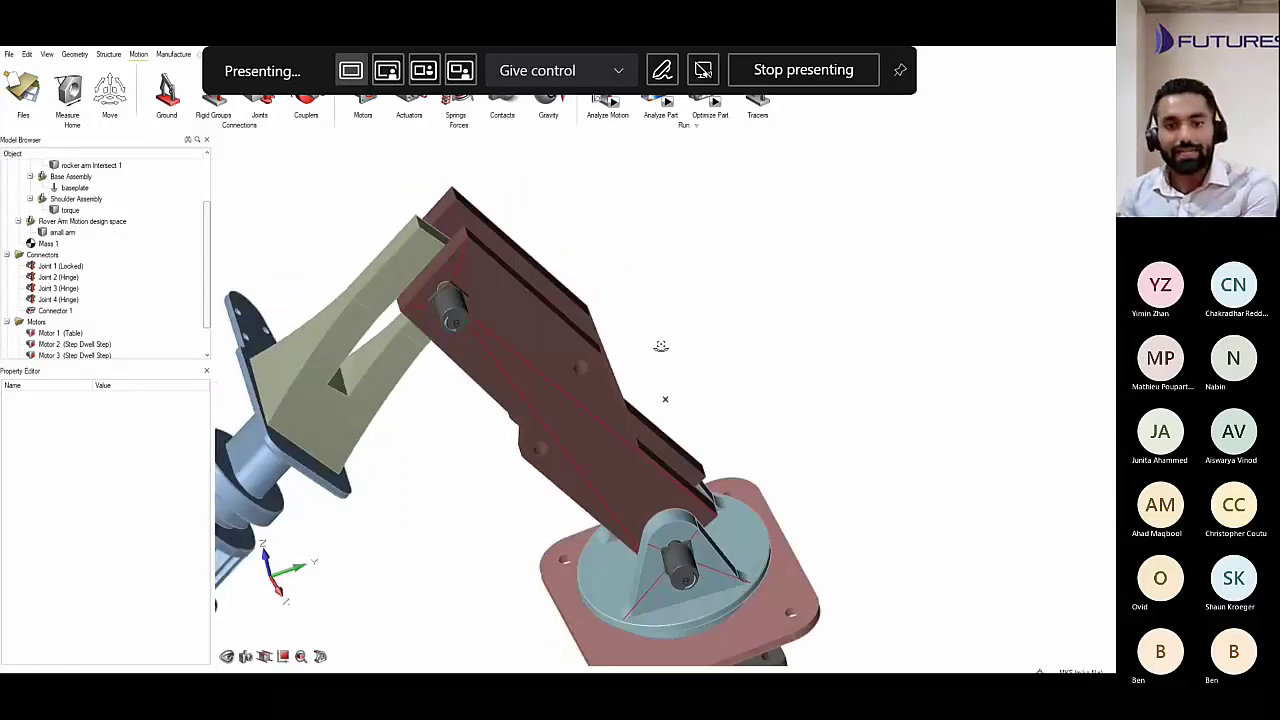
Review the rocker arm's topology optimization settings with the objective set to Minimize Mass, and exit without running it.
left_click(712, 104)
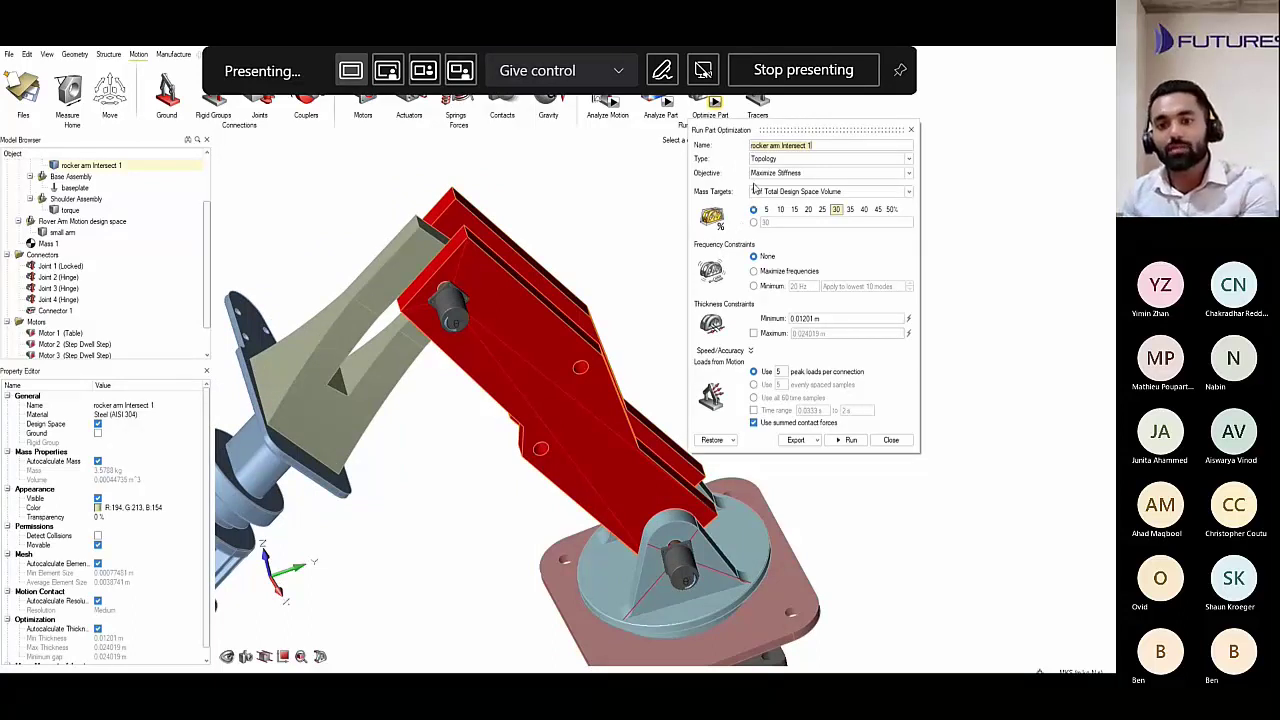
left_click(765, 174)
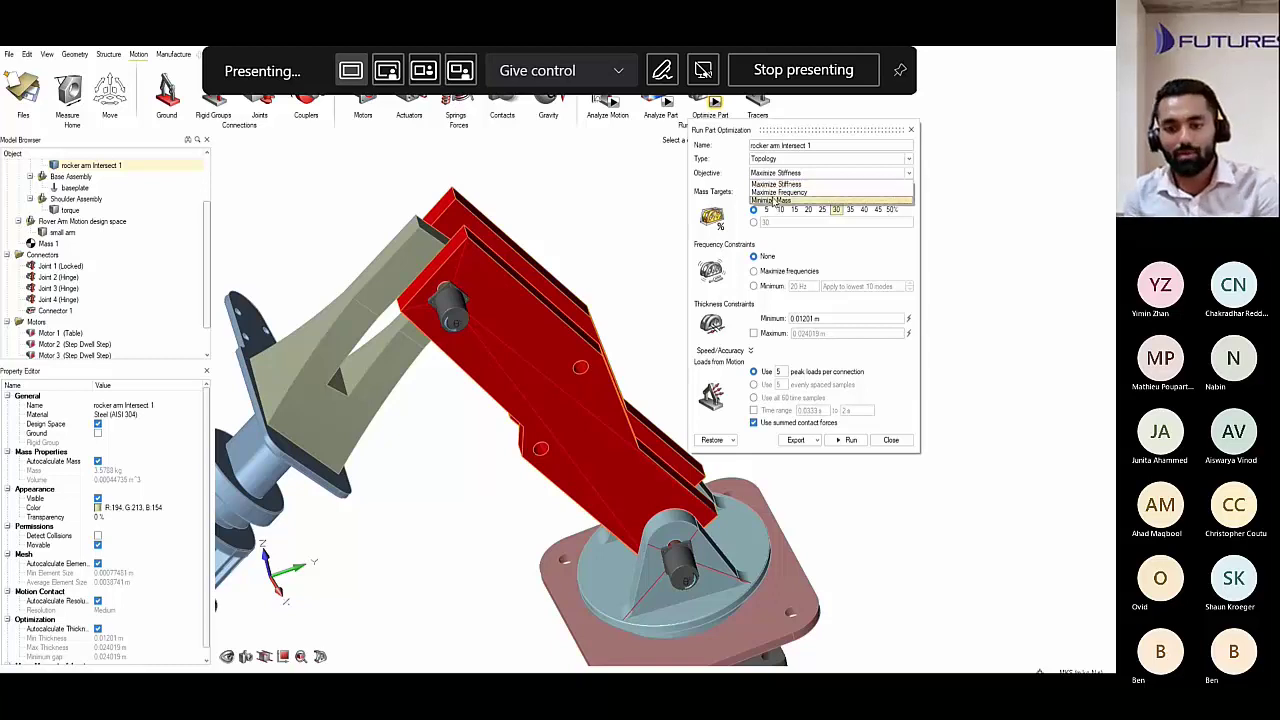
left_click(772, 200)
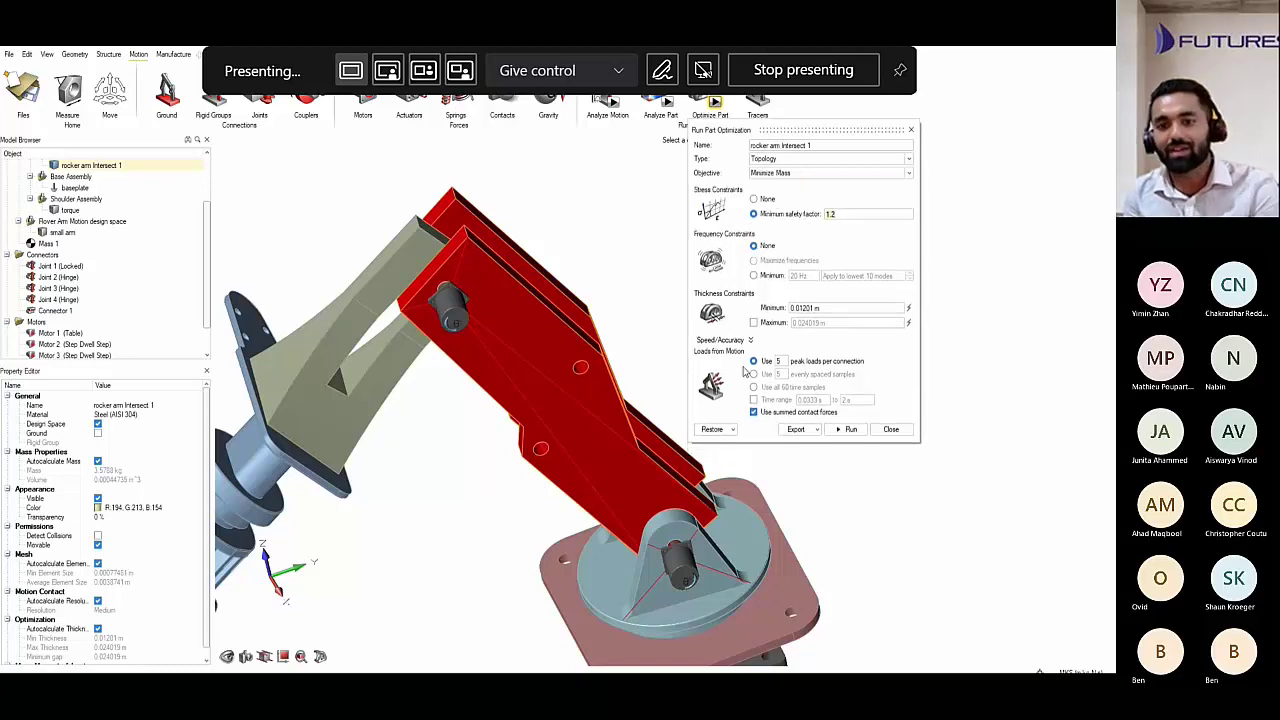
left_click(894, 430)
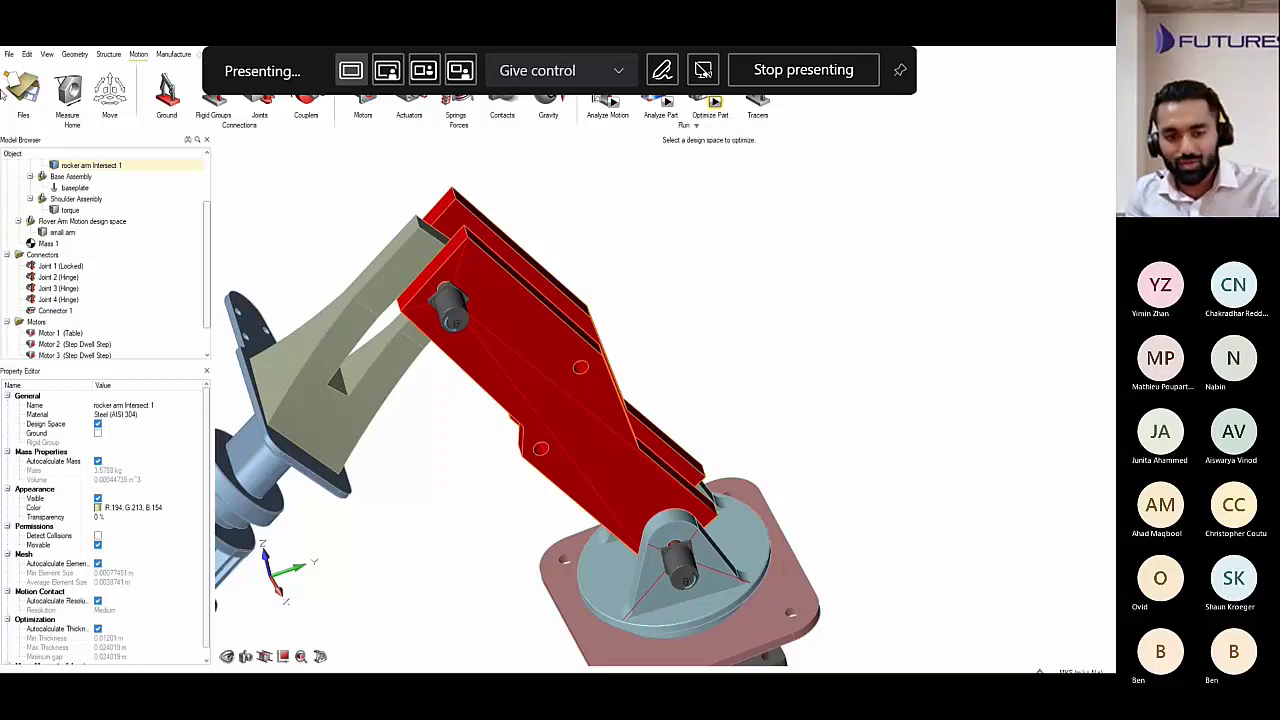
Open the model 01_roverArm_optimized.stmod without saving the current one.
left_click(31, 75)
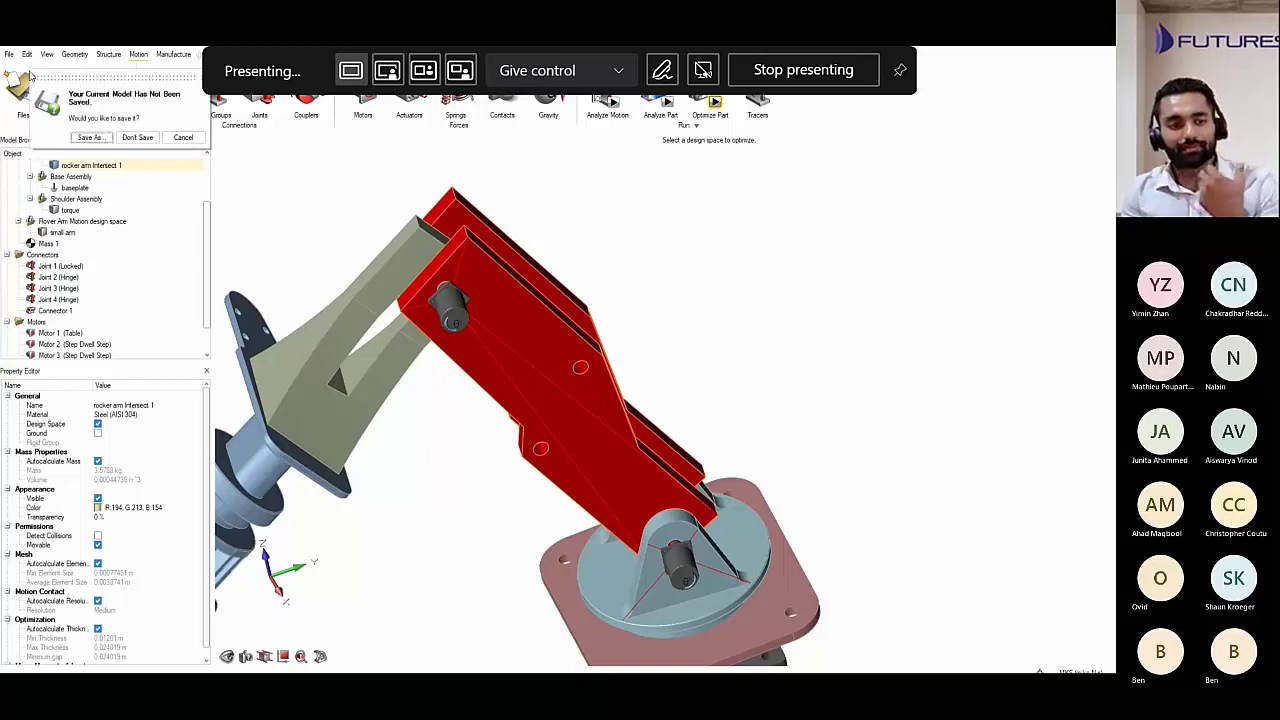
left_click(136, 137)
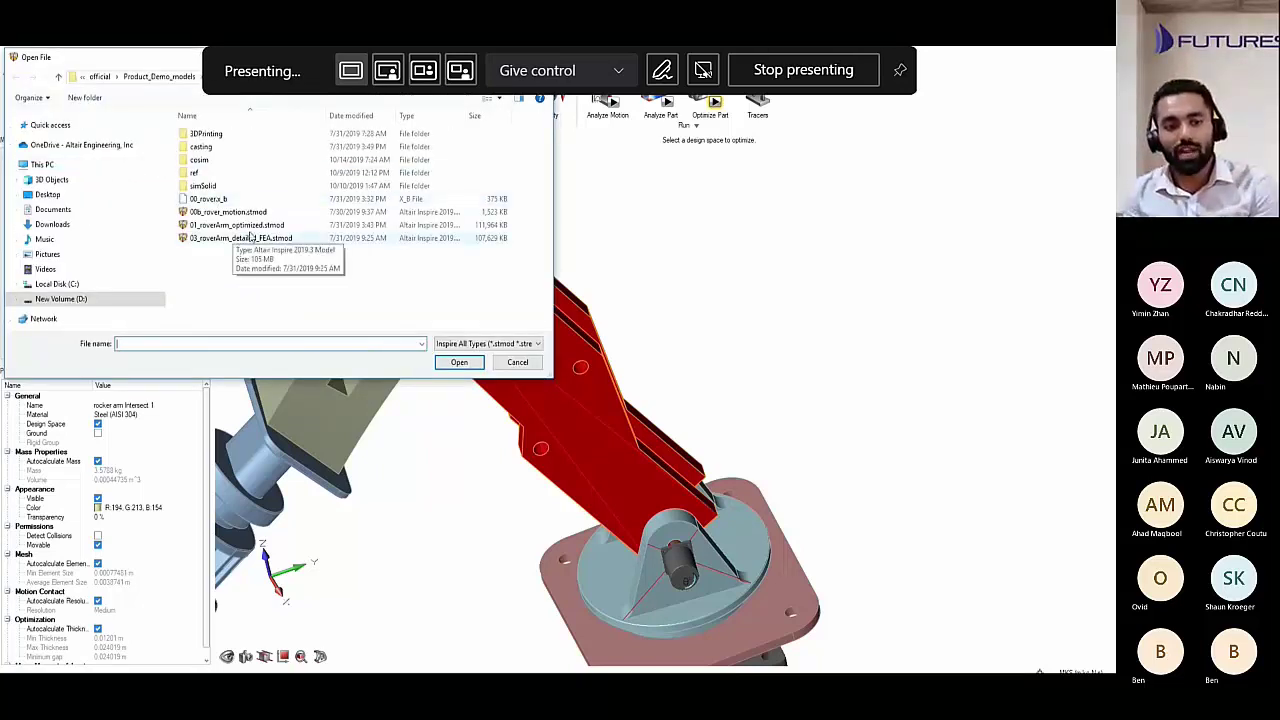
double_click(250, 224)
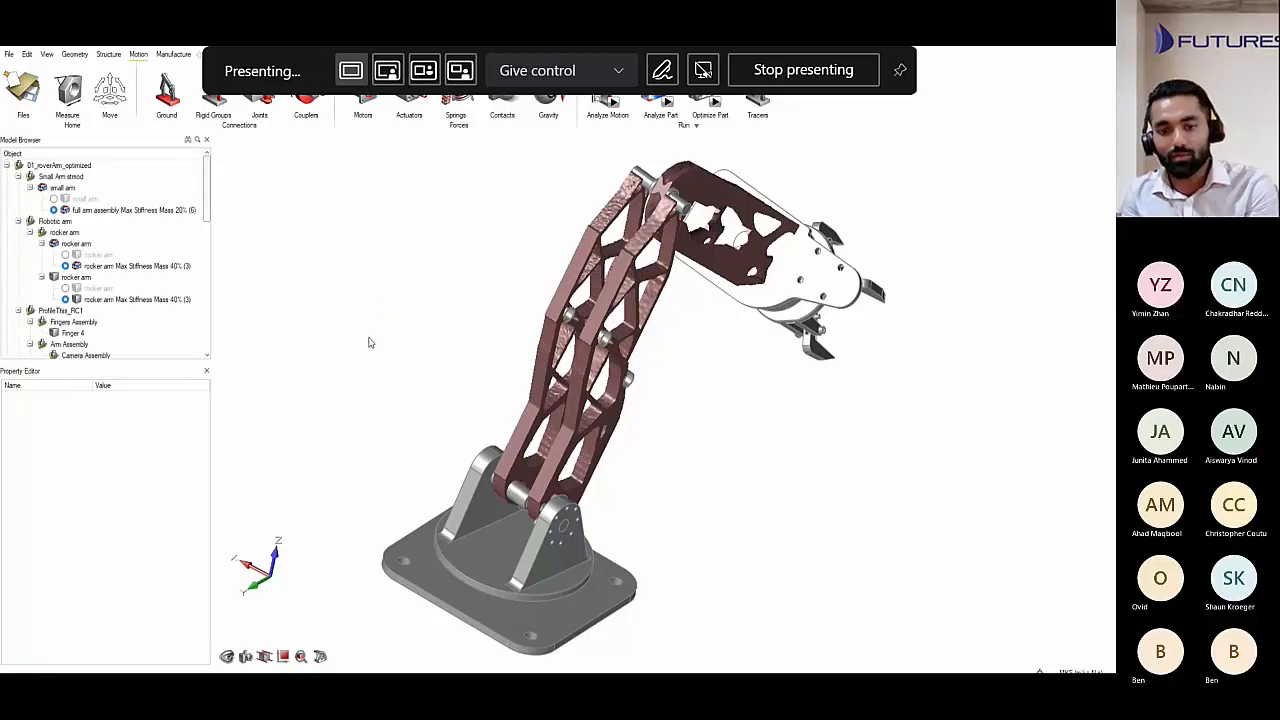
Examine the optimized rocker arms and small arm from several angles and up close.
right_click_drag(394, 464, 790, 490)
scroll(440, 397, "up", 3)
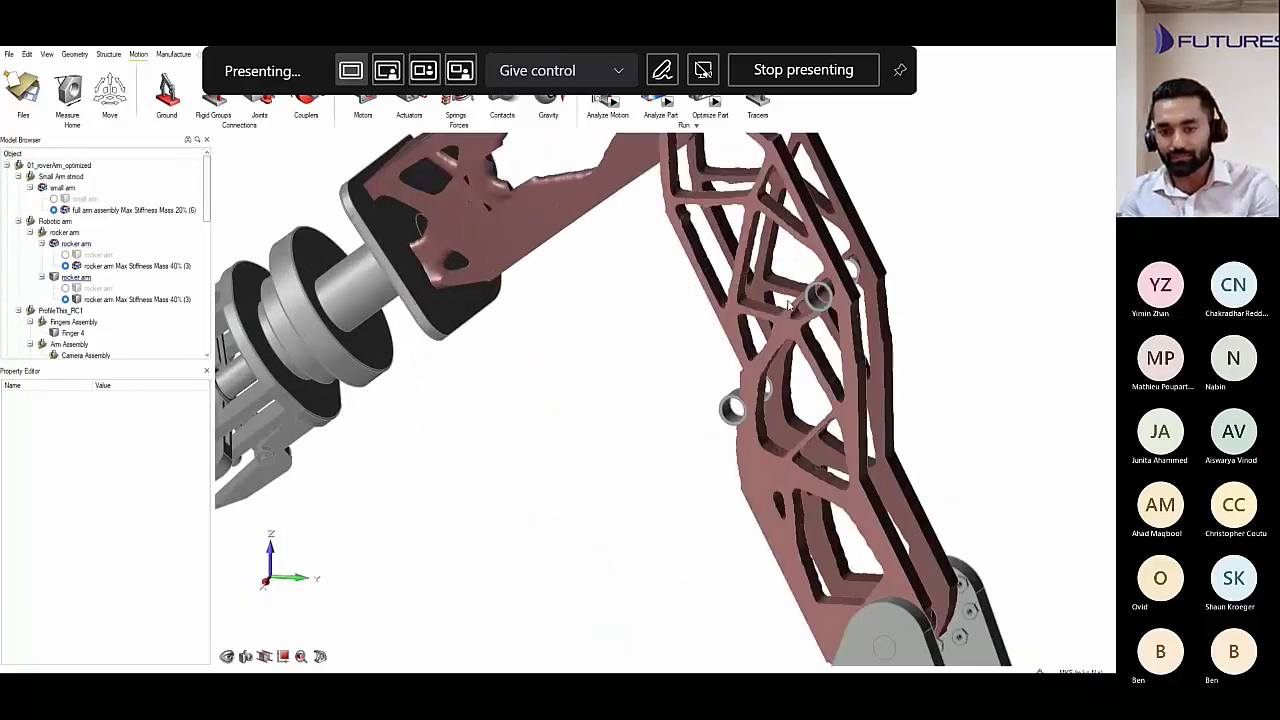
scroll(440, 397, "down", 3)
right_click_drag(491, 440, 512, 450)
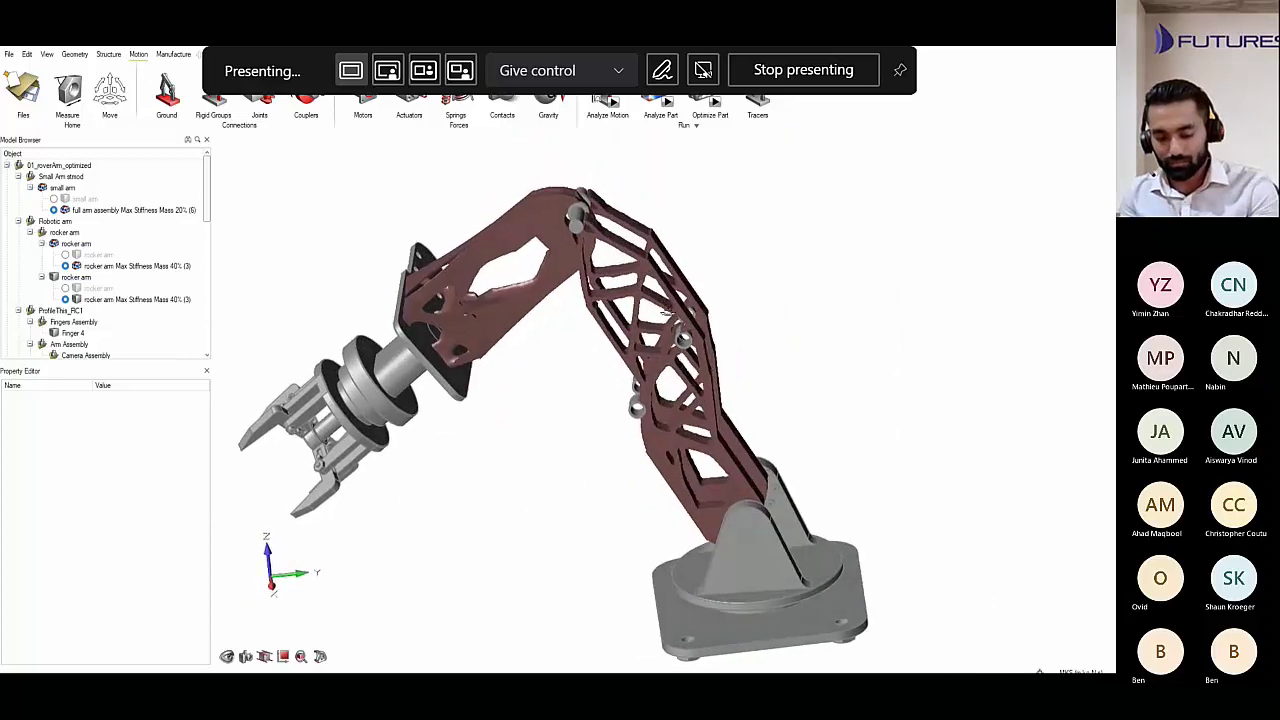
scroll(676, 290, "up", 3)
scroll(777, 266, "up", 3)
mouse_move(777, 266)
right_mouse_down()
mouse_move(777, 234)
mouse_move(765, 248)
right_mouse_up()
Check the file formats available for saving the optimized arm, and cancel without saving.
left_click(9, 54)
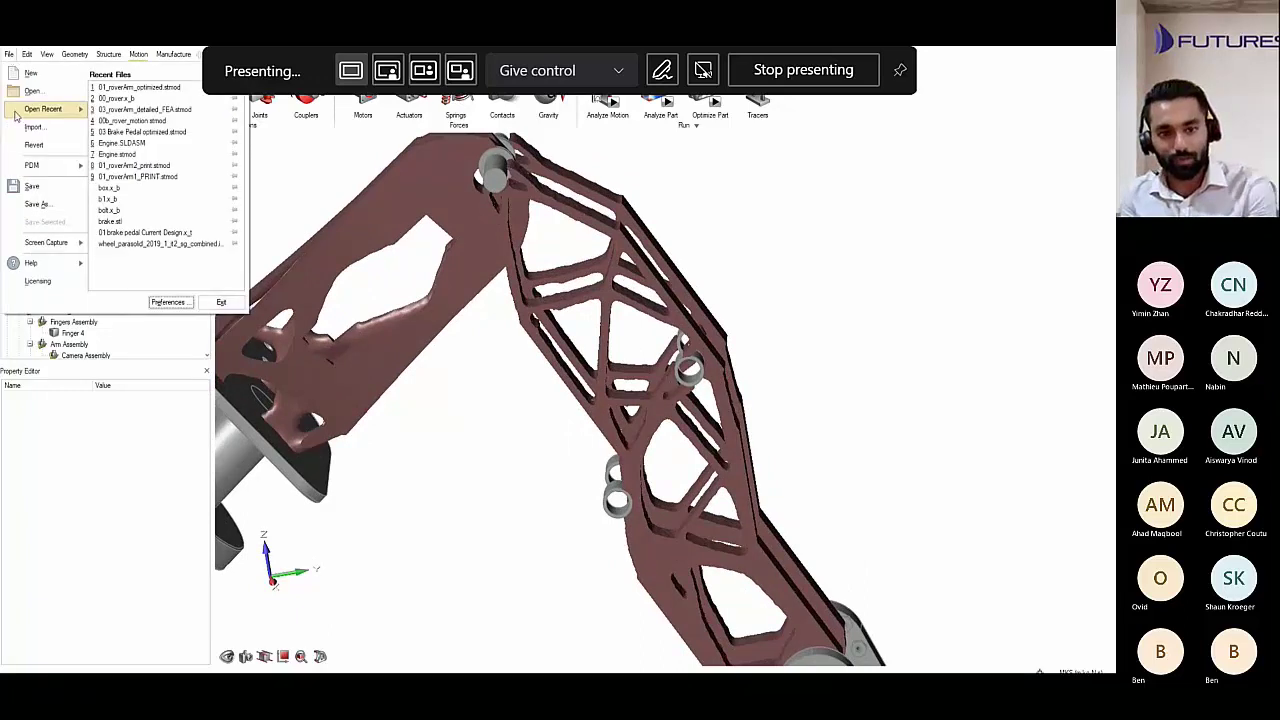
left_click(48, 205)
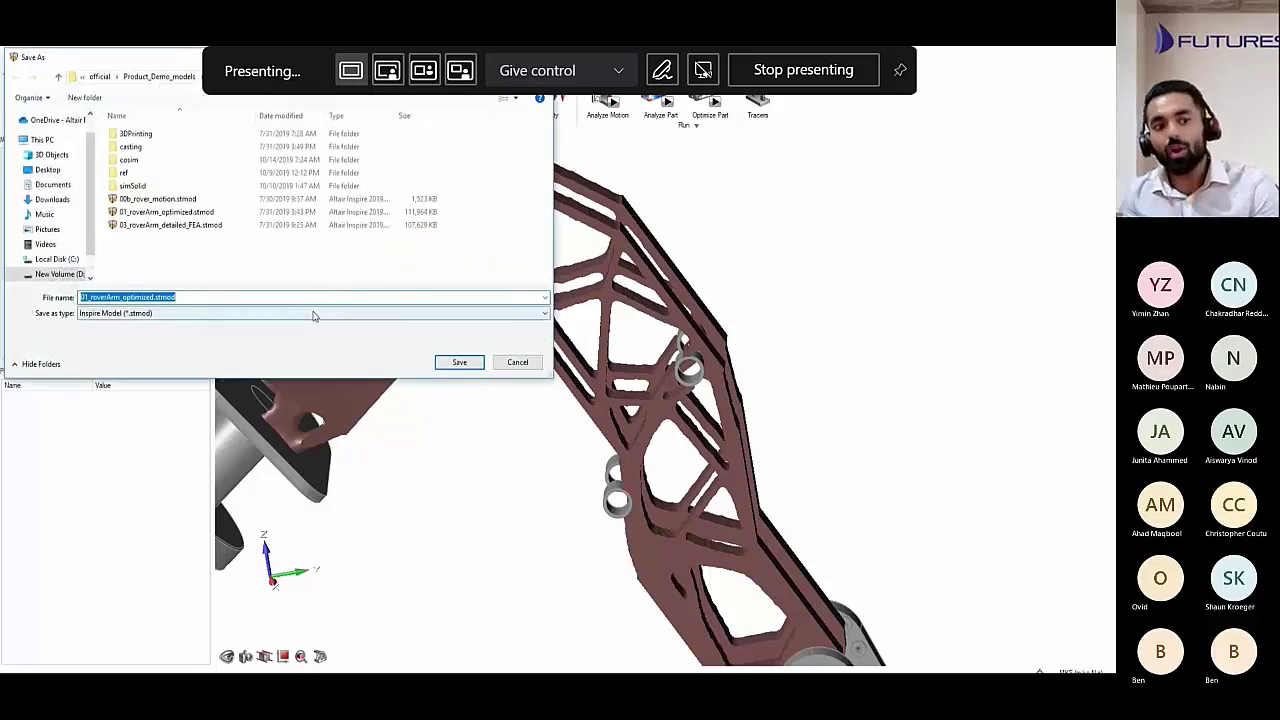
left_click(304, 315)
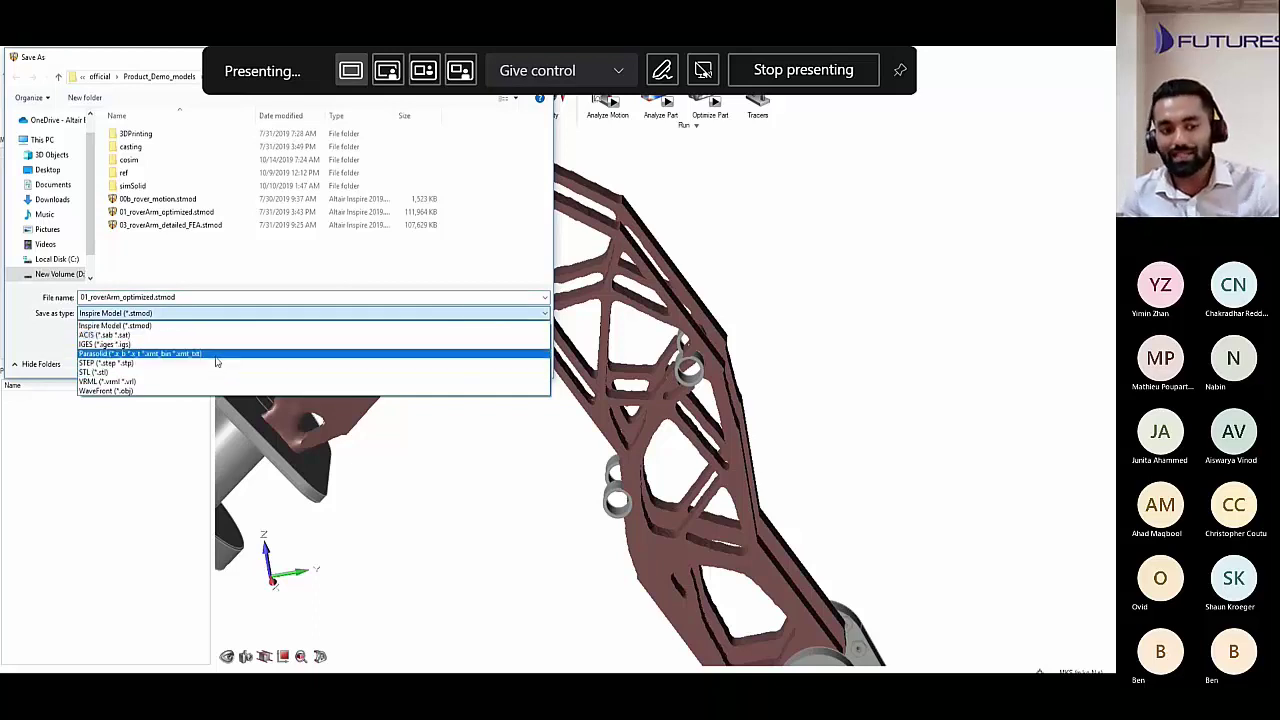
left_click(415, 258)
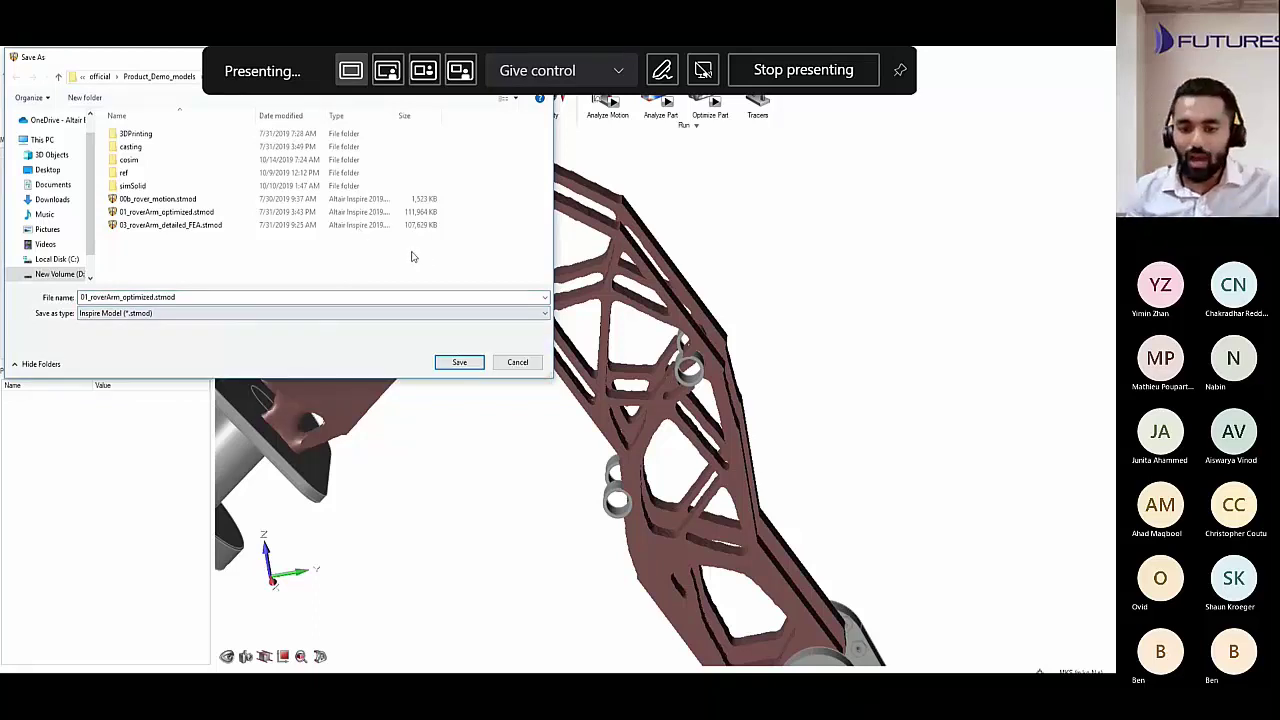
left_click(517, 362)
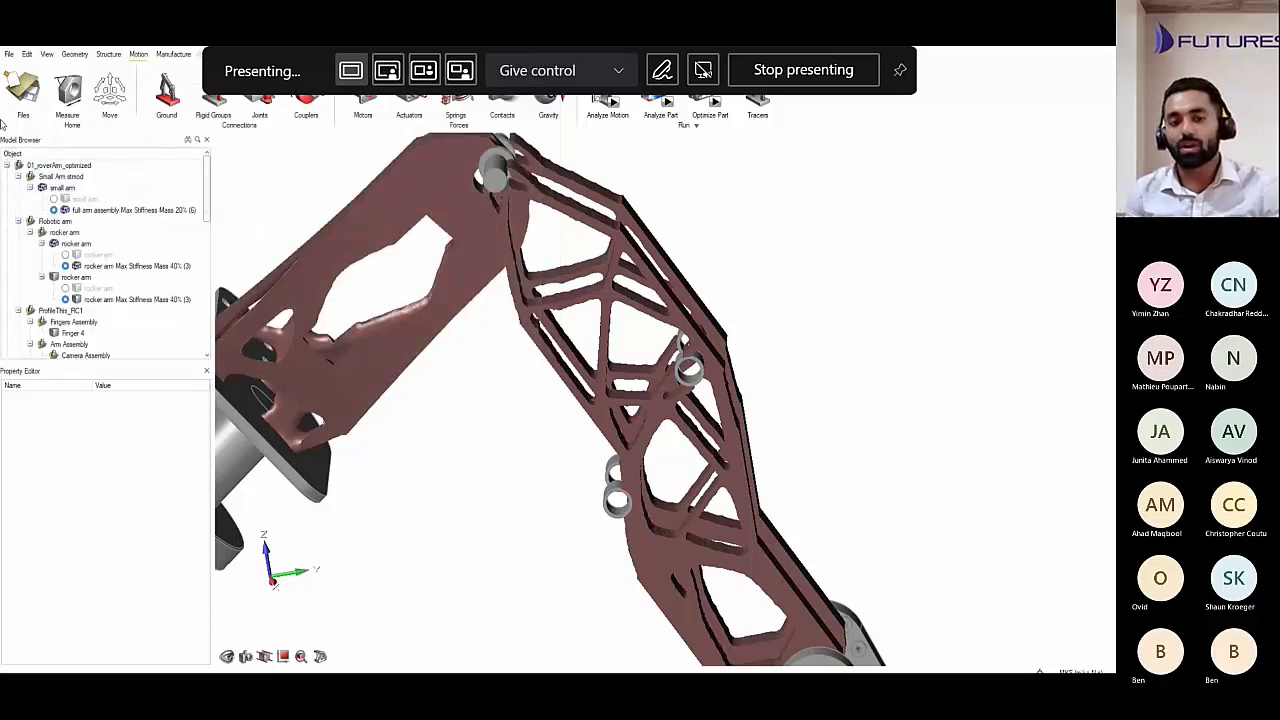
Open the model 03_roverArm_detailed_FEA.stmod and view the whole detailed arm.
left_click(22, 88)
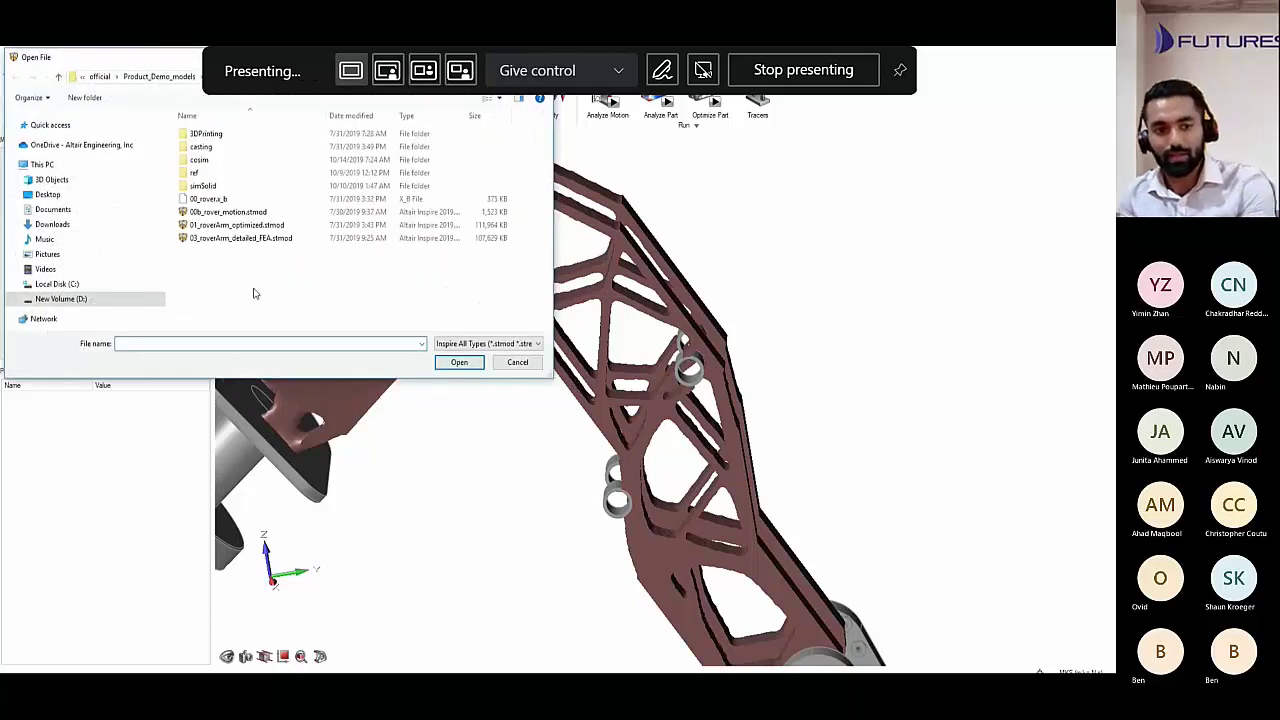
double_click(230, 238)
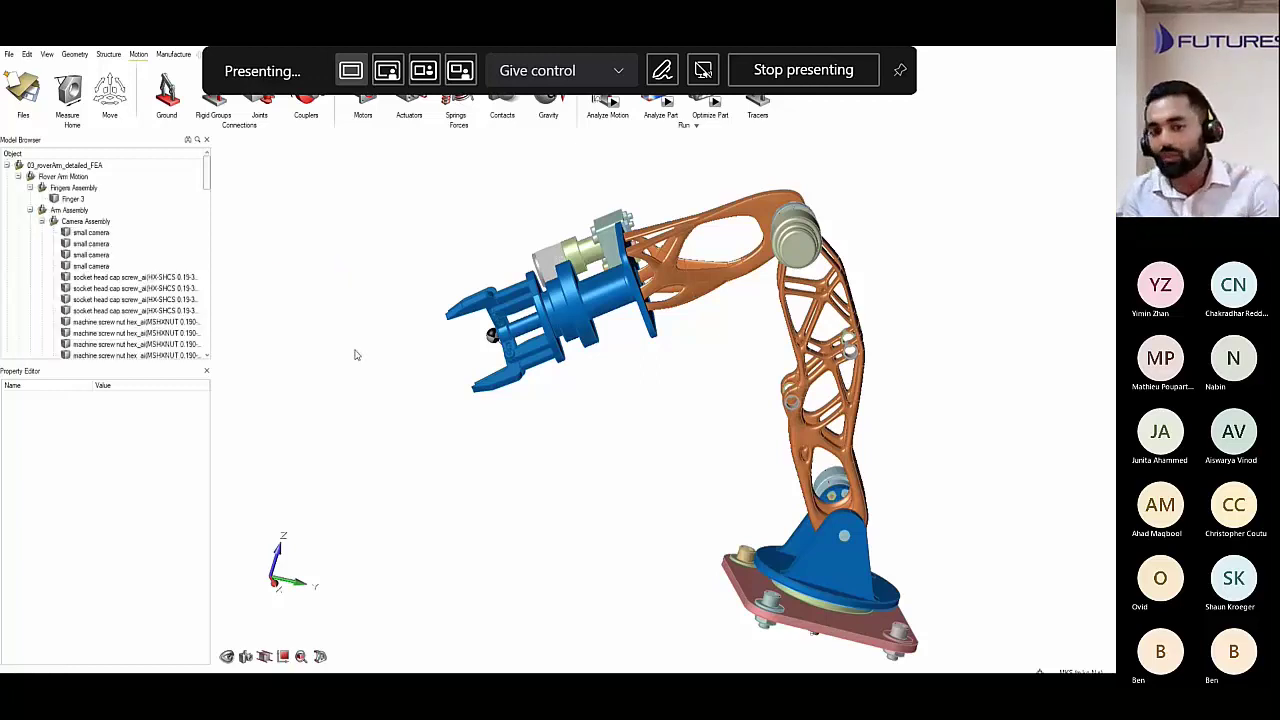
scroll(385, 353, "down", 3)
right_click_drag(385, 353, 514, 351)
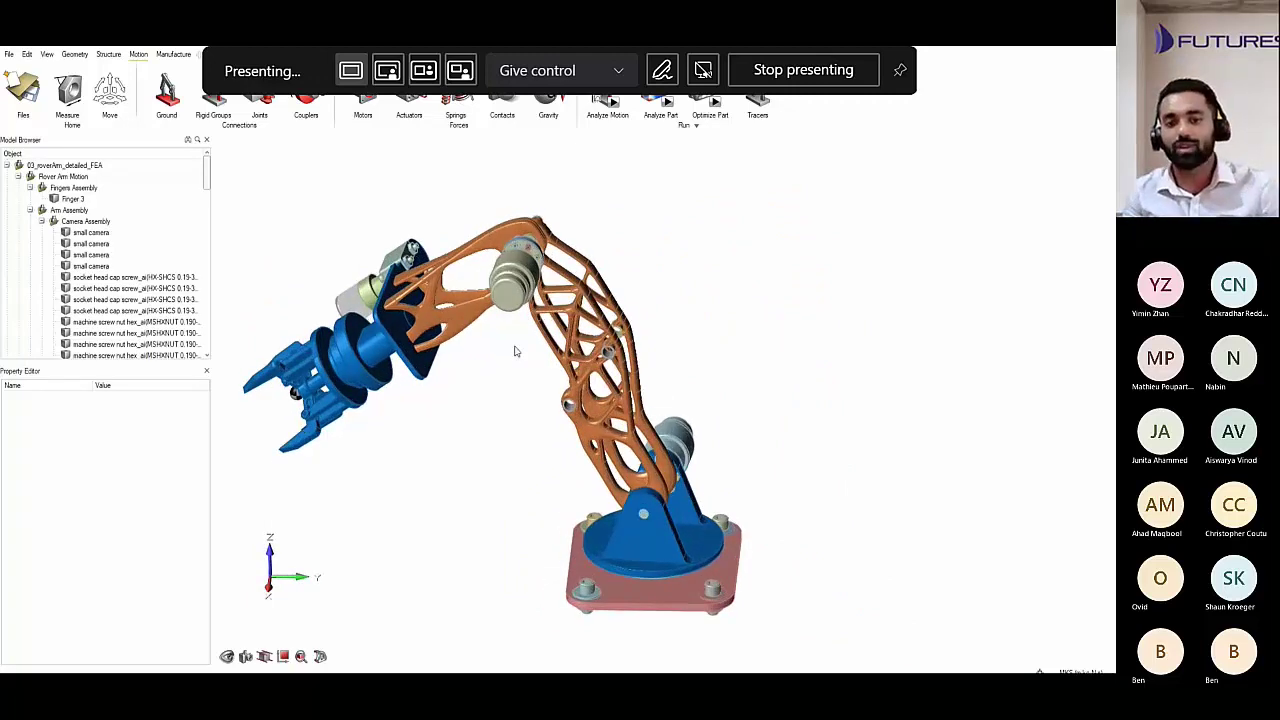
Show the detailed arm's motion results, play and pause the animation, and go to its final frame.
left_click(598, 101)
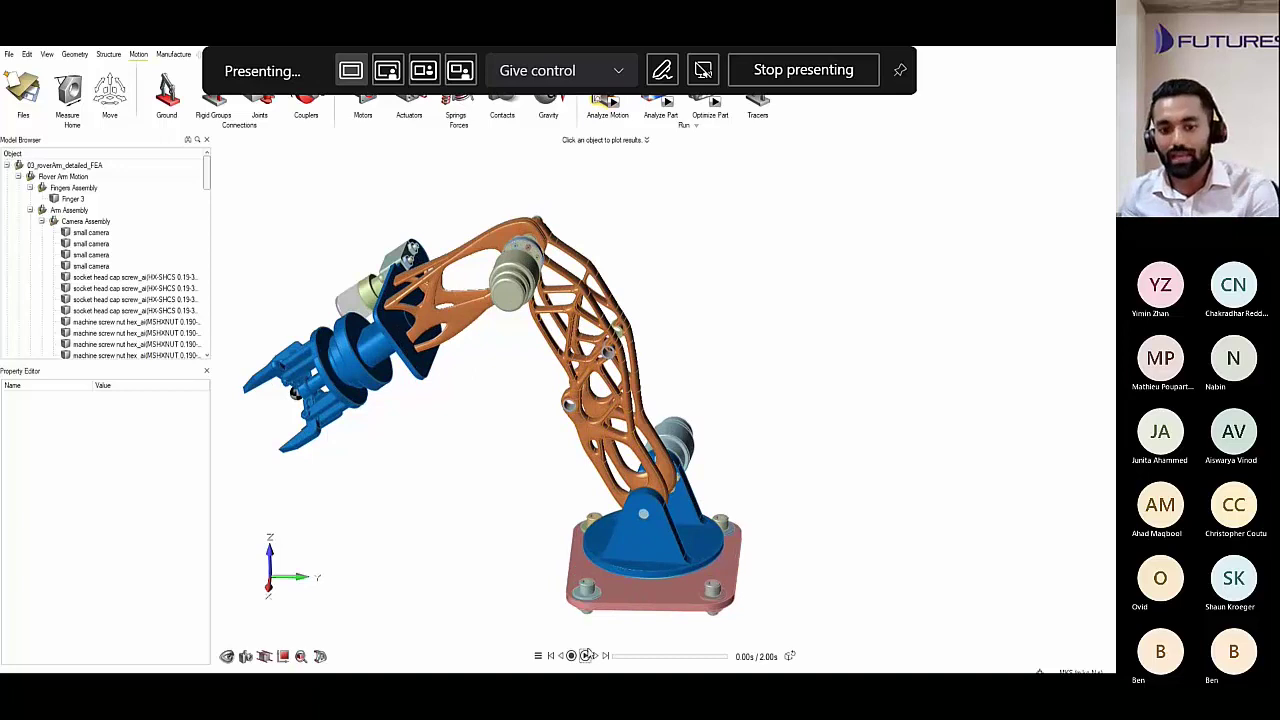
left_click(586, 655)
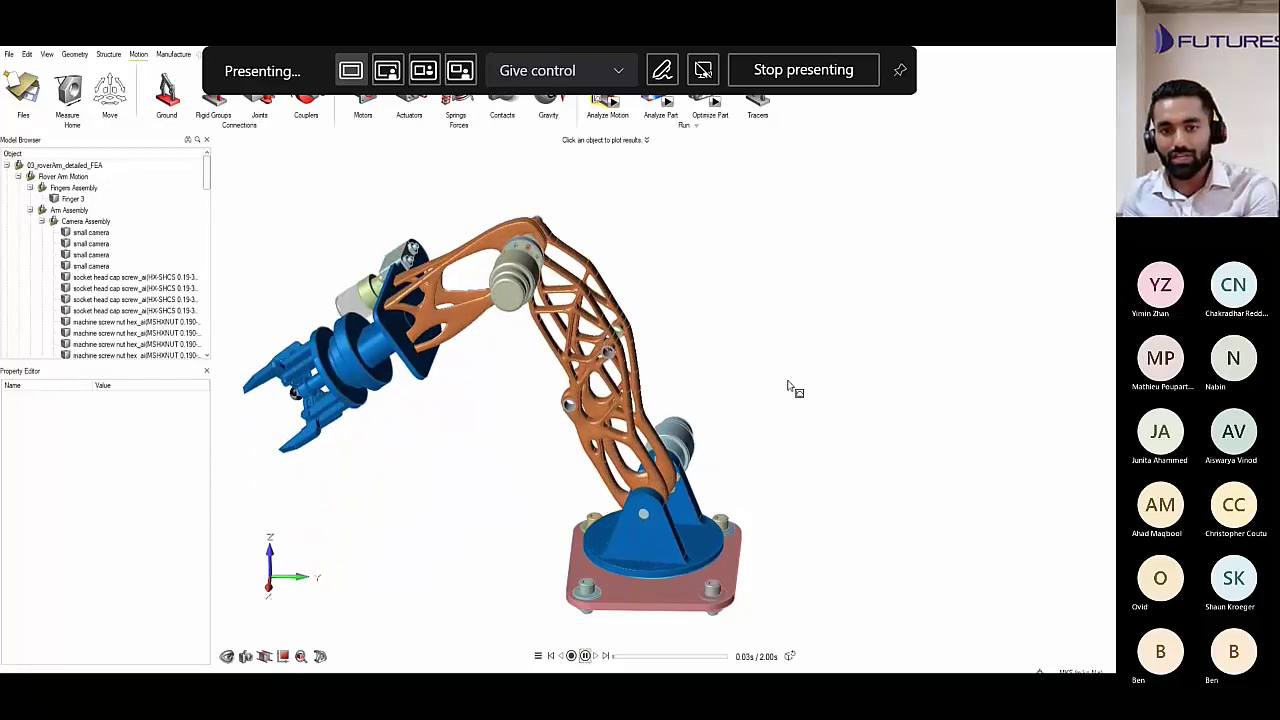
left_click(587, 656)
left_click(596, 656)
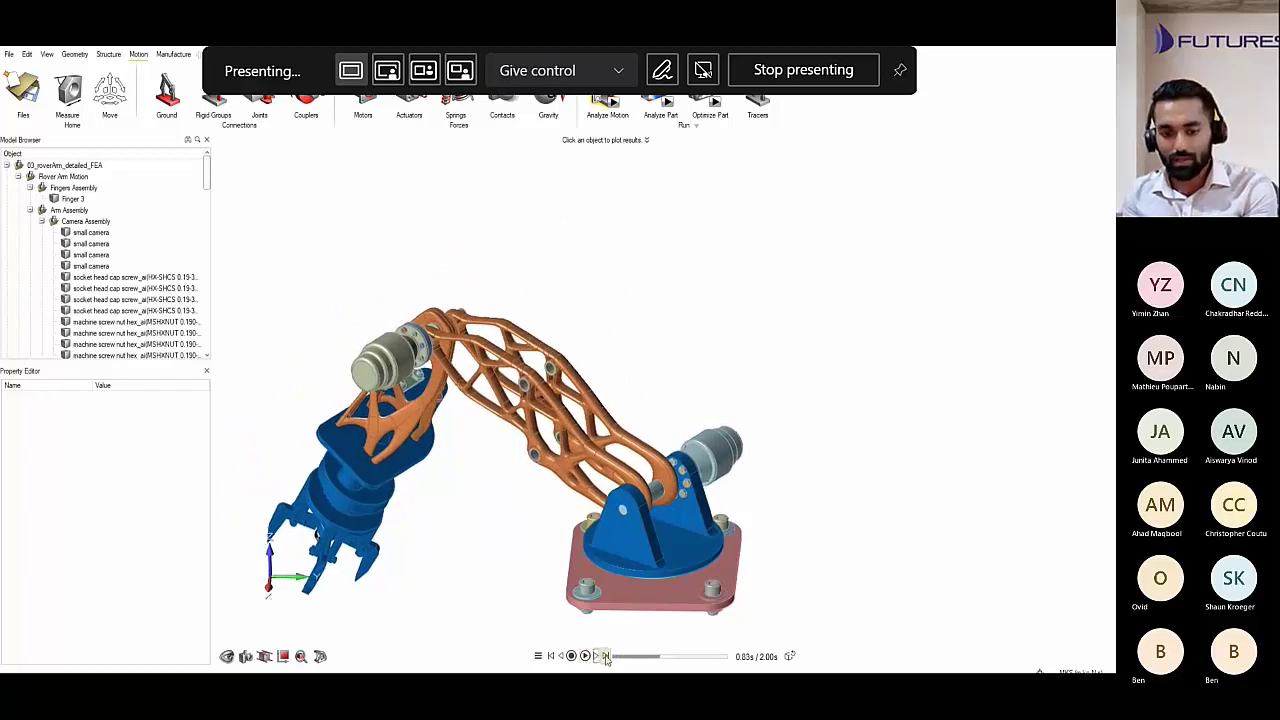
left_click(605, 656)
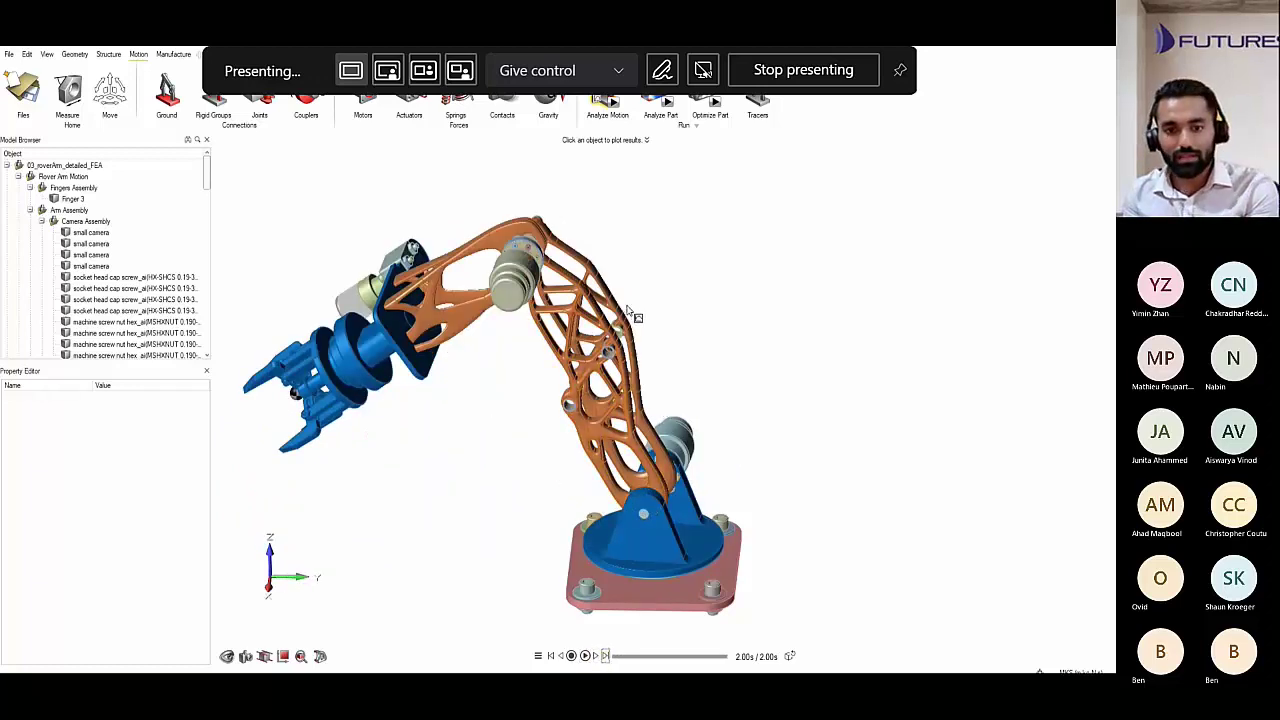
Review the part analysis settings for the small arm at the gripper, and close them to show its existing results.
left_click(668, 103)
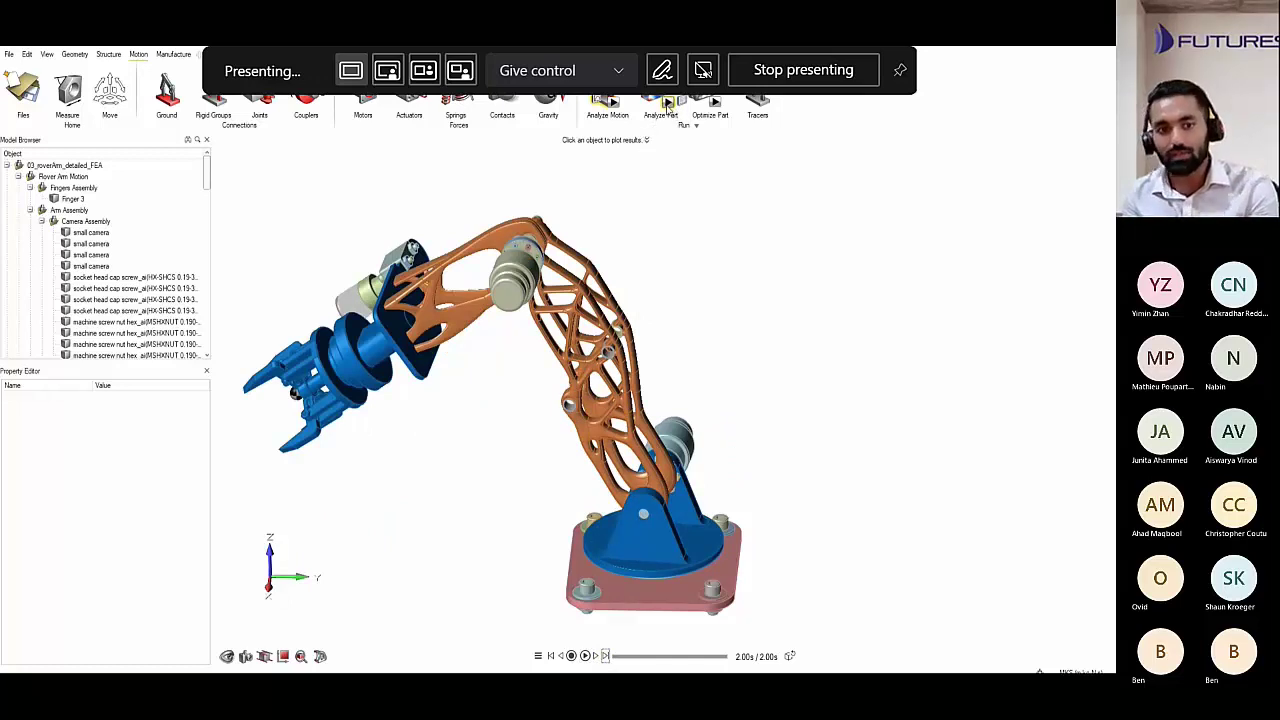
left_click(447, 291)
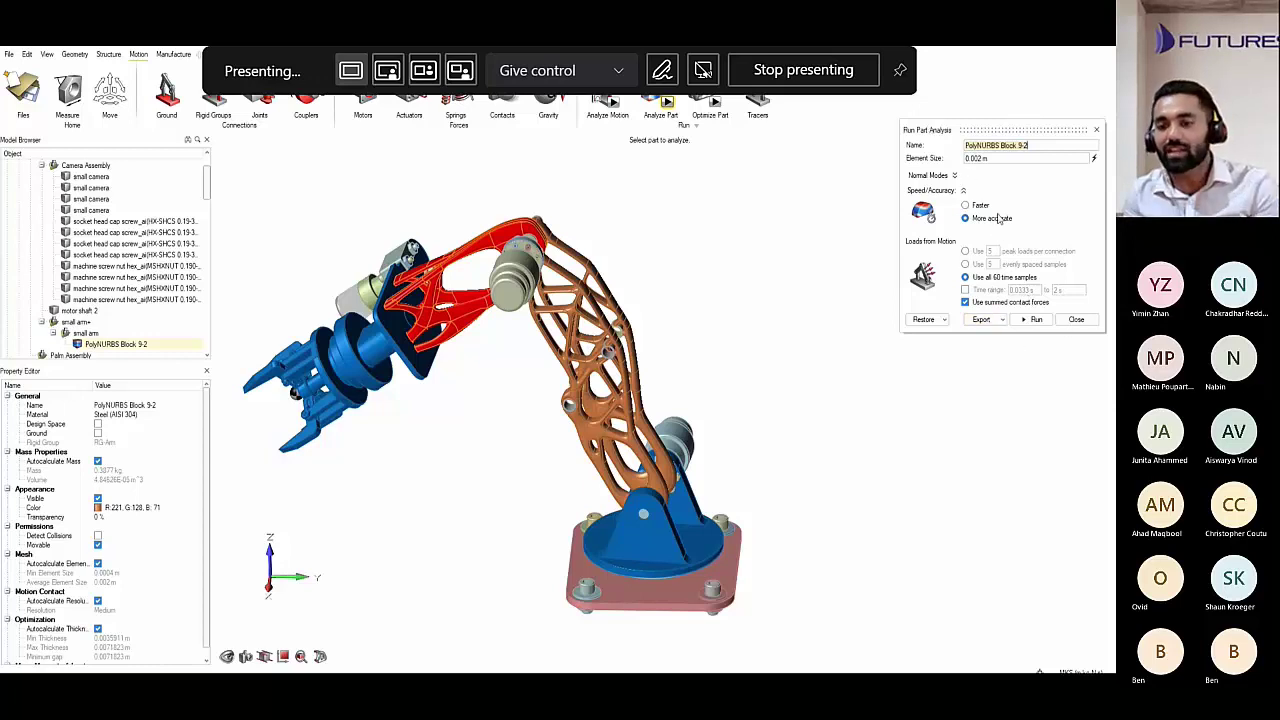
left_click(1076, 320)
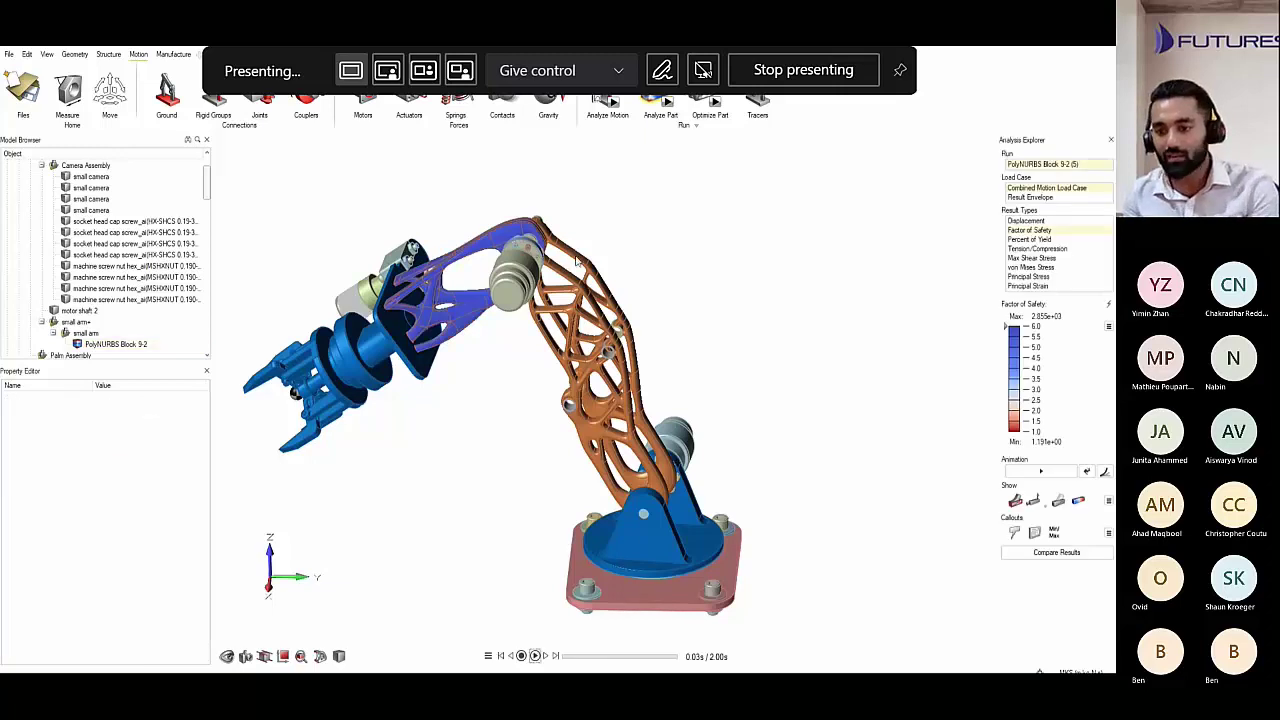
Display the small arm's displacement result, play and pause its animation, and go to the final frame.
left_click(1025, 221)
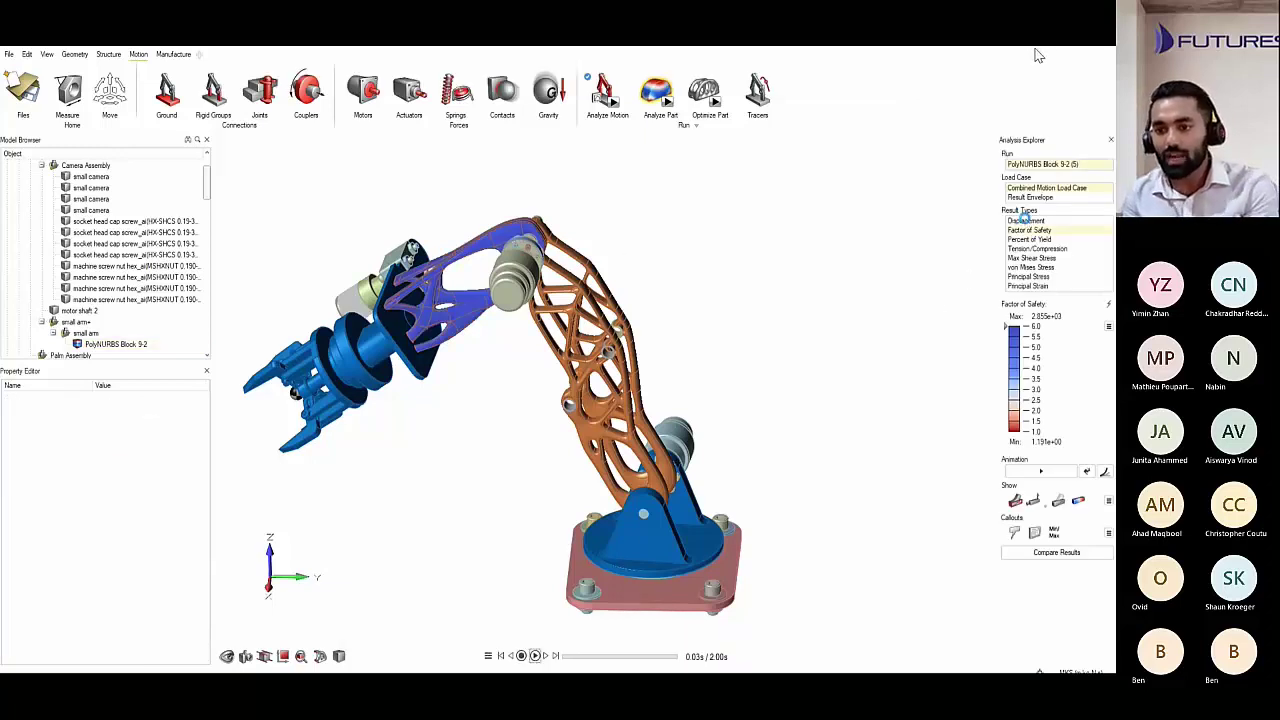
left_click(535, 656)
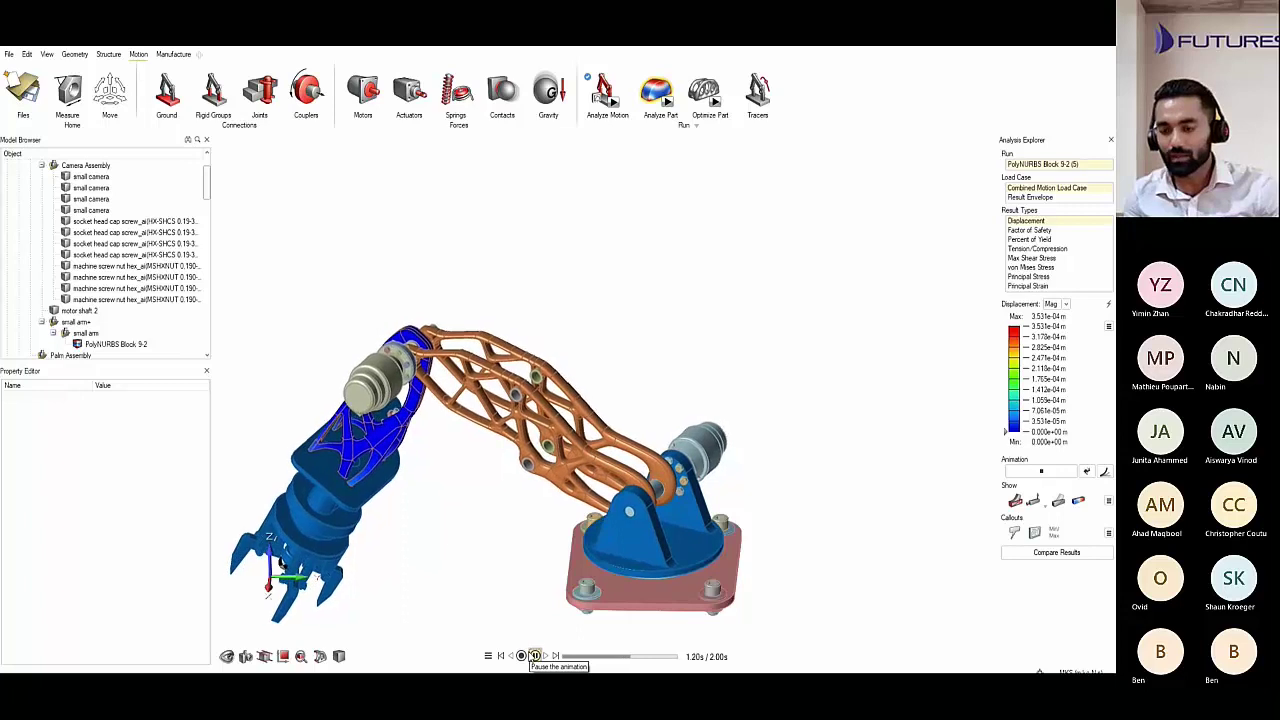
left_click(534, 656)
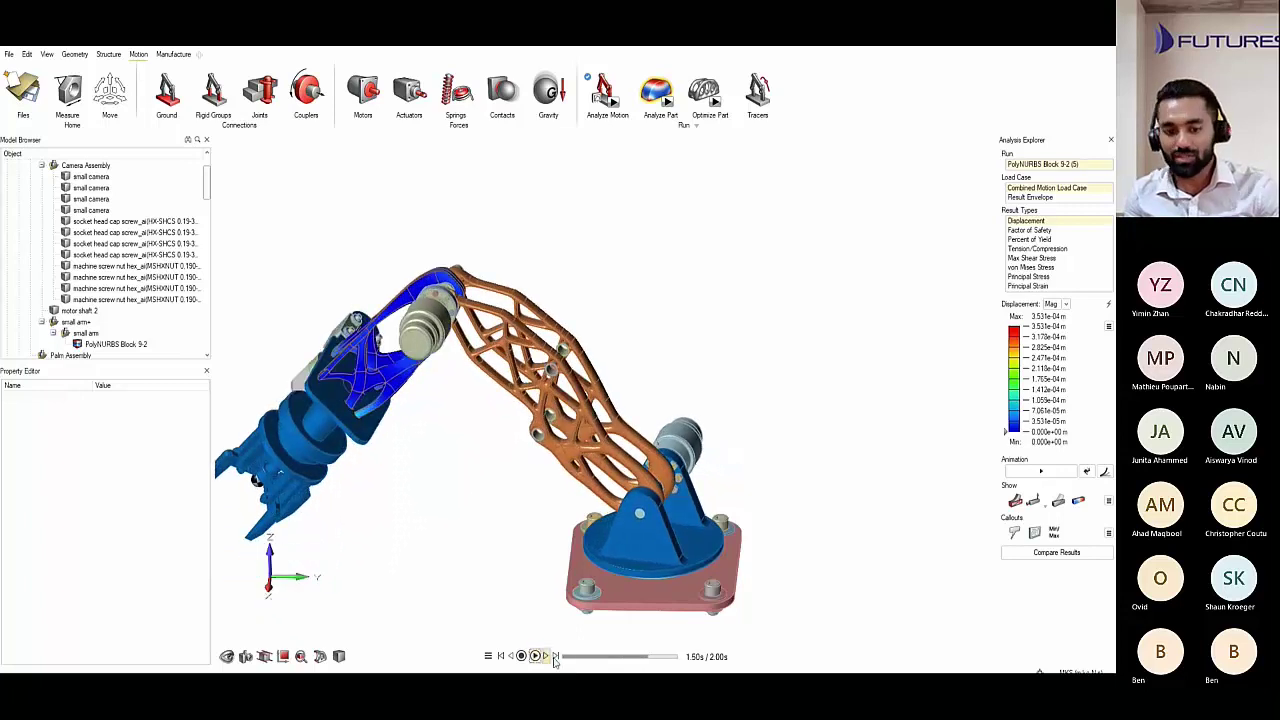
left_click(556, 656)
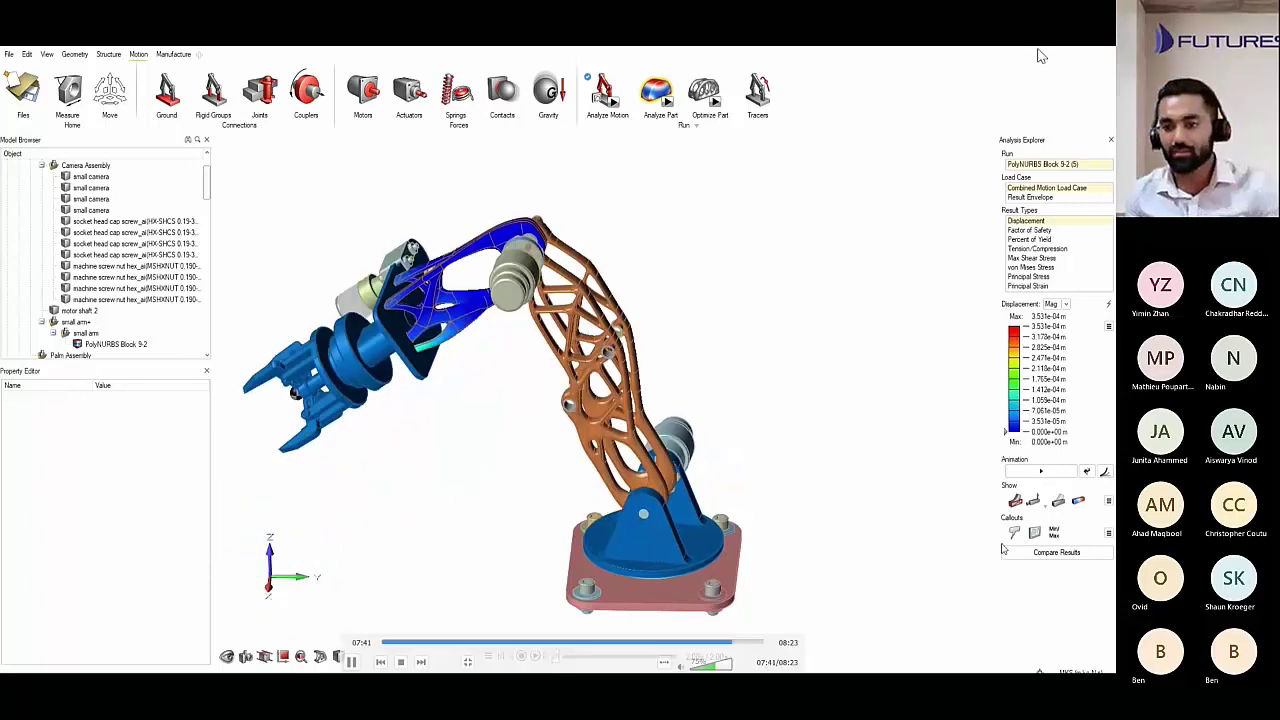
Compare the small arm's displacement and von Mises stress across load cases, and inspect the Result Envelope contours closely.
left_click(1040, 552)
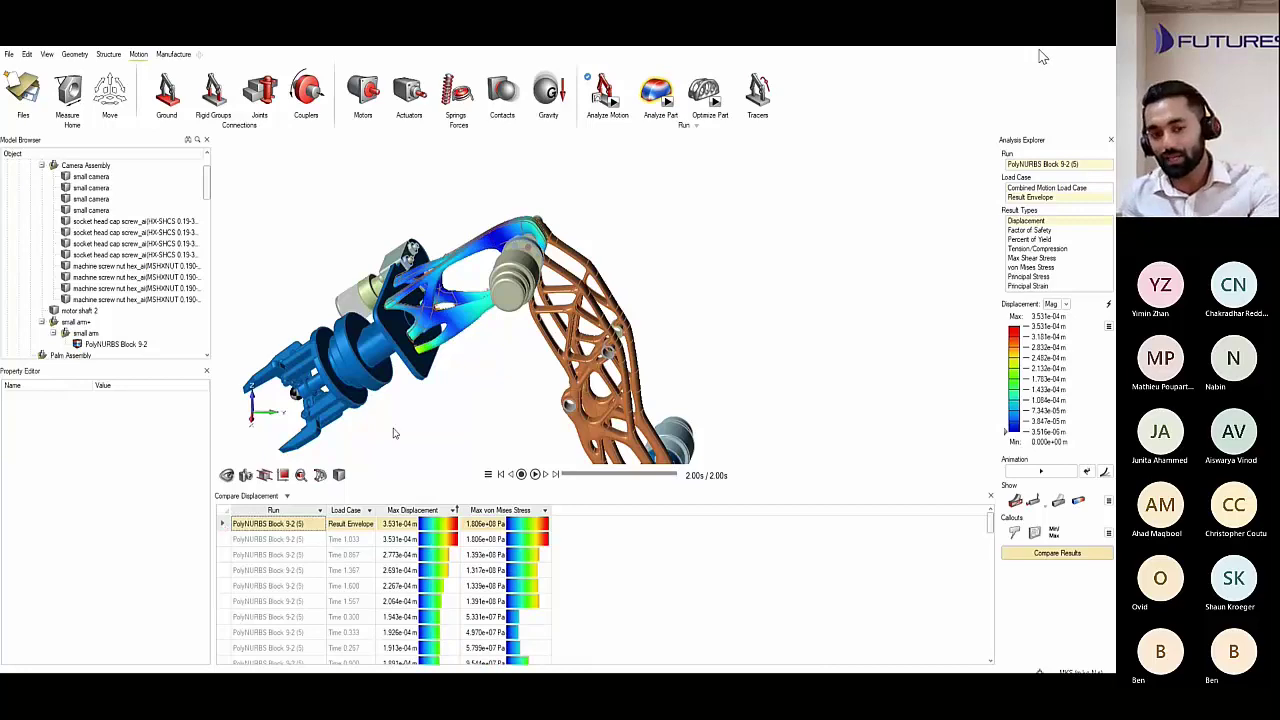
scroll(420, 341, "up", 8)
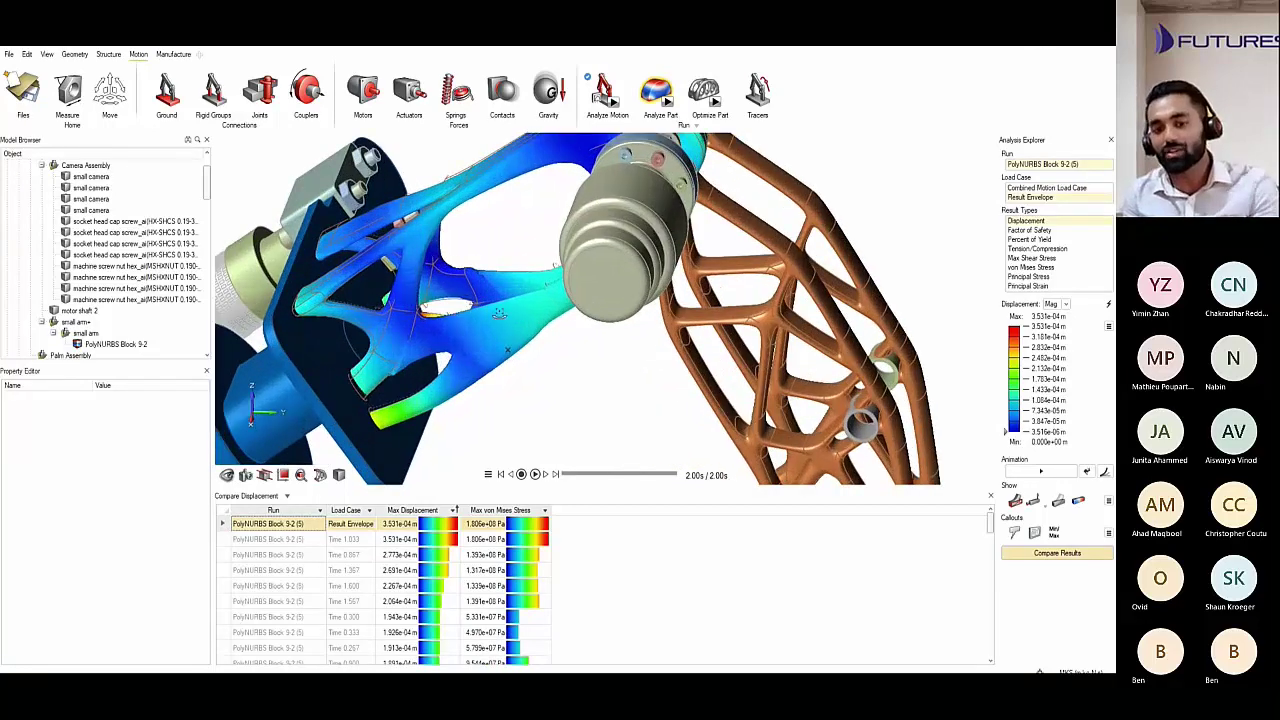